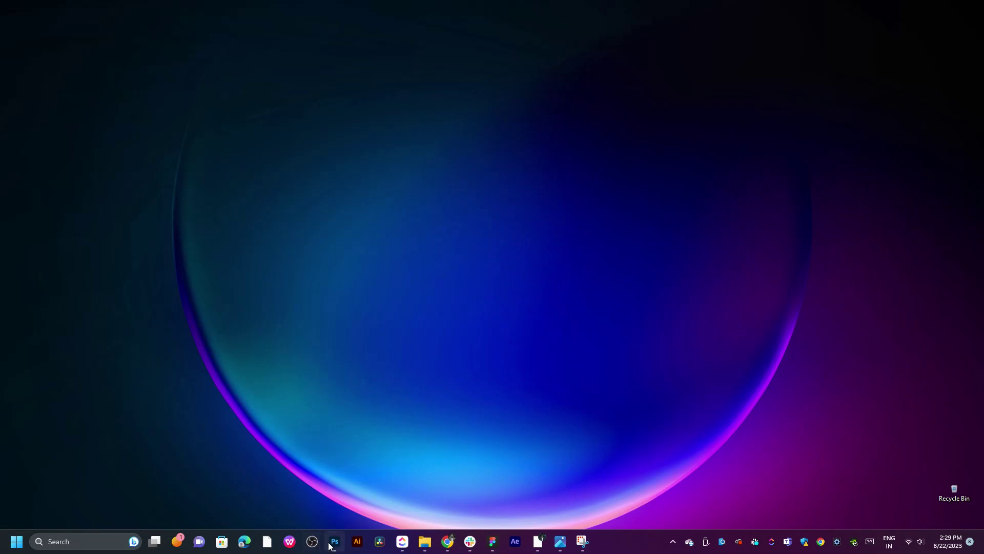
Step: Launch Photoshop, open the recent street portrait, undock the Layers panel and close Character
left_click(333, 541)
left_click(241, 366)
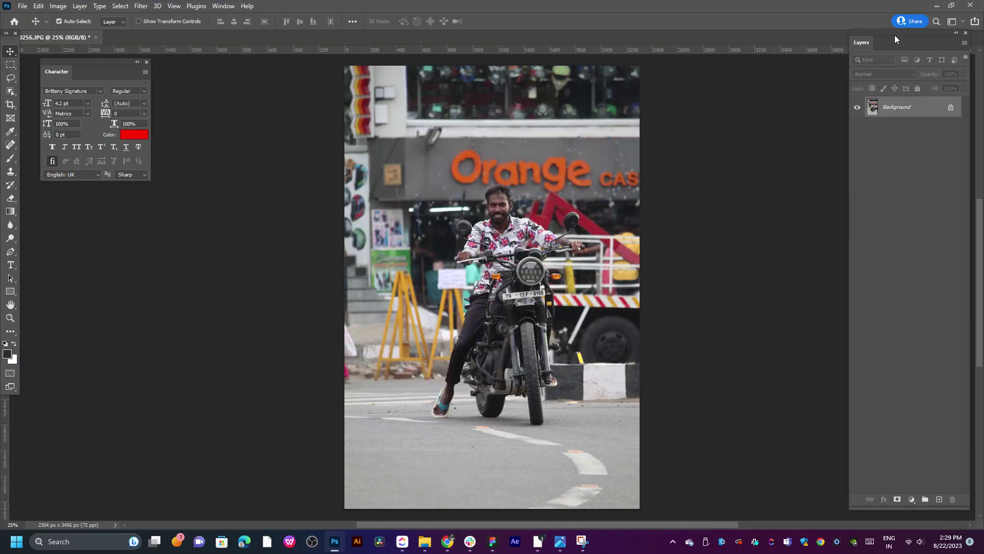
mouse_move(895, 39)
left_mouse_down()
mouse_move(770, 36)
mouse_move(784, 29)
left_mouse_up()
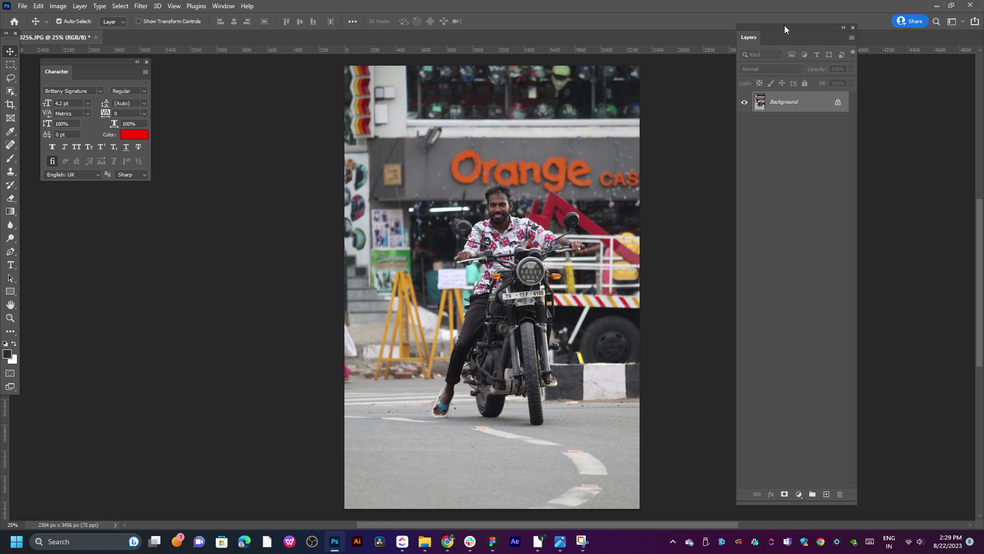
left_click(147, 62)
Step: Dismiss the Background lock warning and overlay, then duplicate Background into Layer 1
left_click(846, 104)
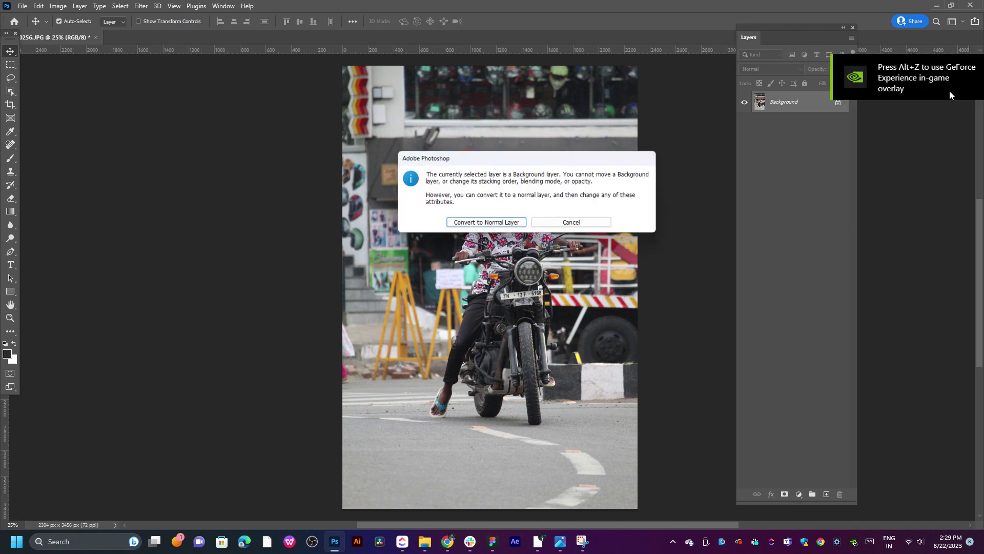
left_click(575, 230)
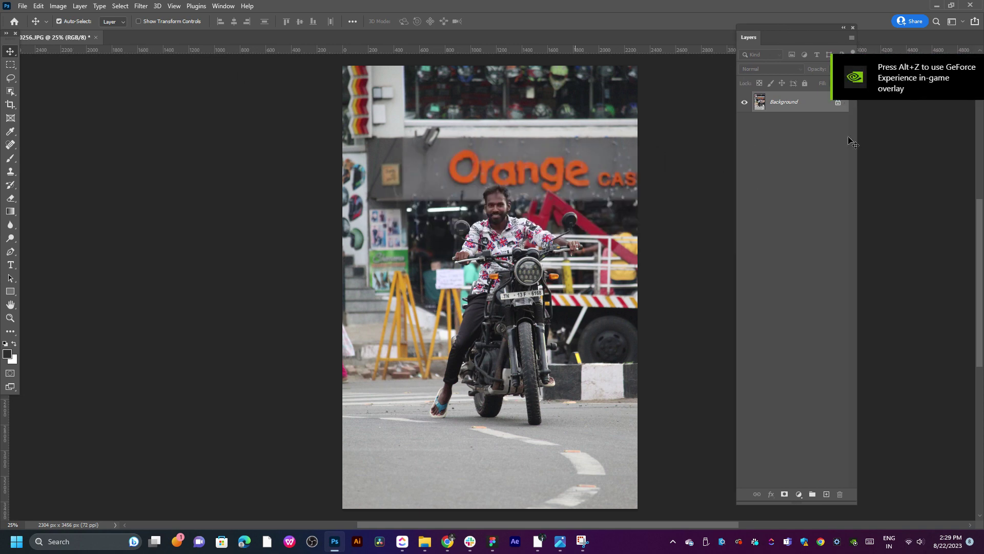
left_click(900, 78)
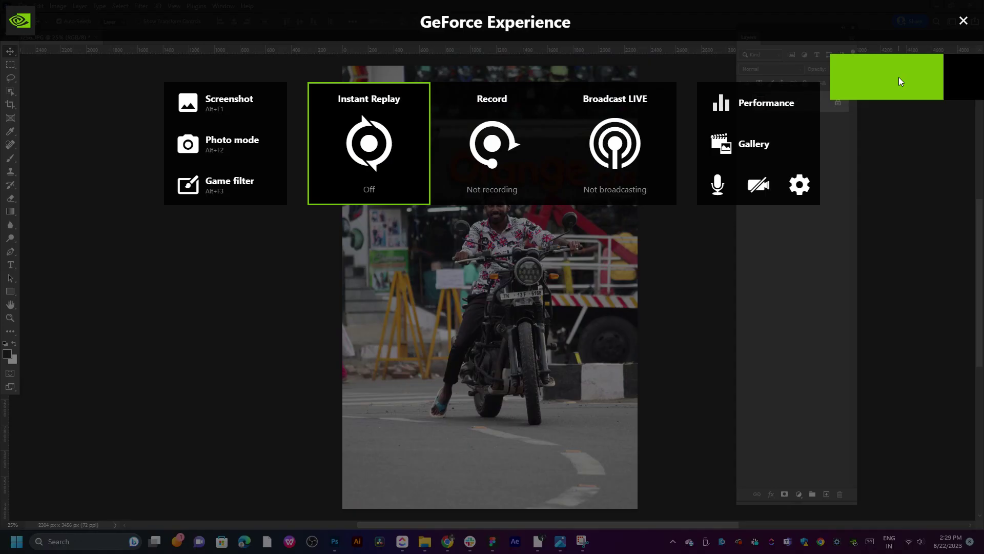
key("alt+z")
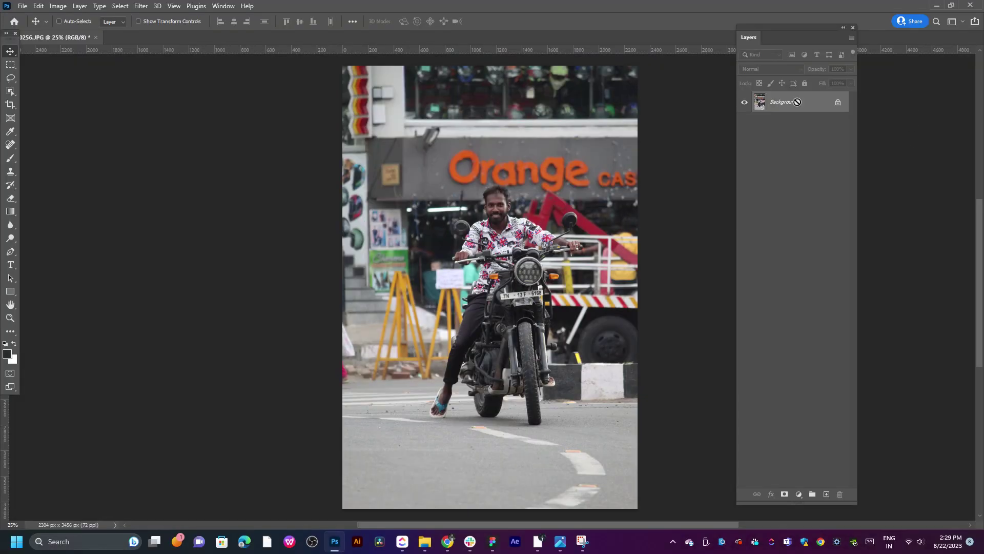
key("ctrl+j")
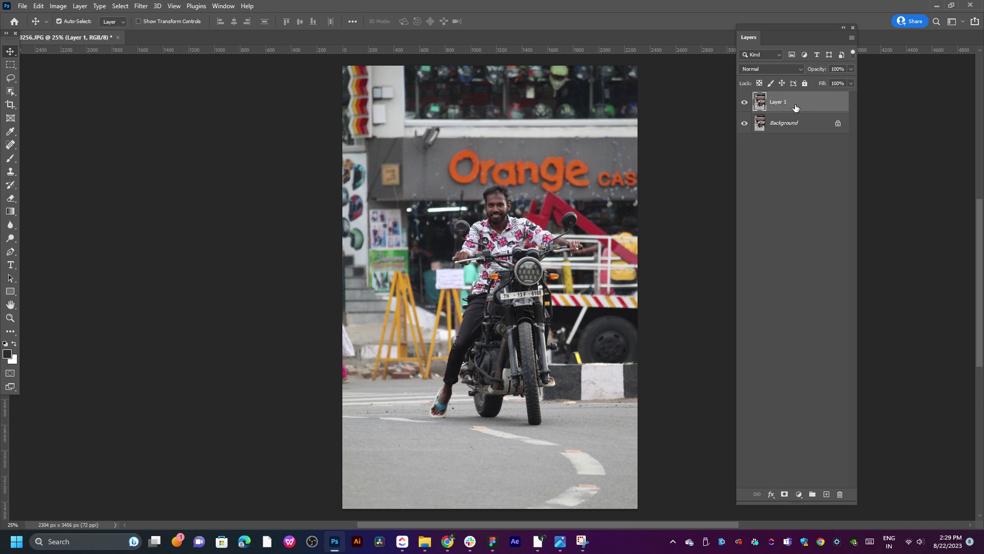
Step: Create a Layer 1 copy, then delete it so only Layer 1 remains above Background
right_click(795, 107)
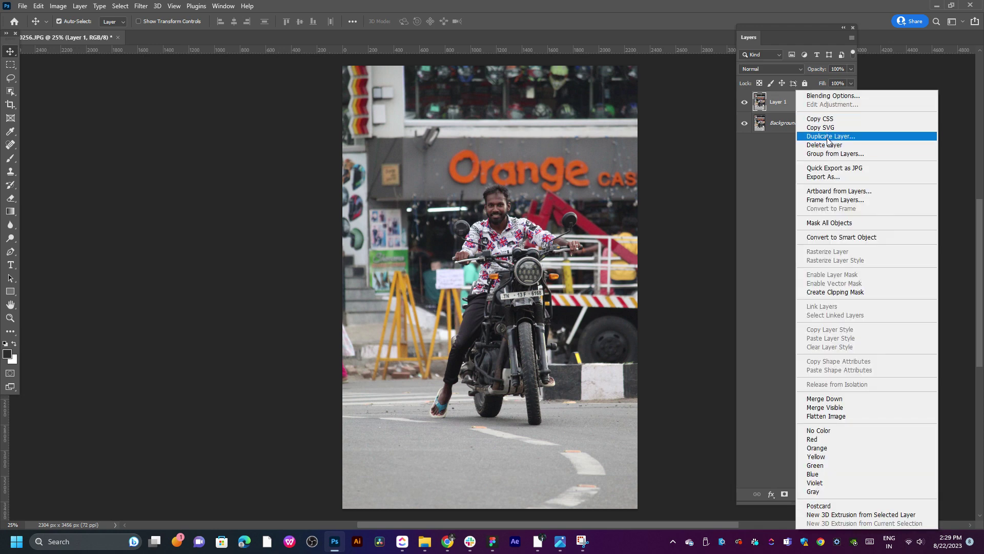
left_click(828, 136)
left_click(577, 151)
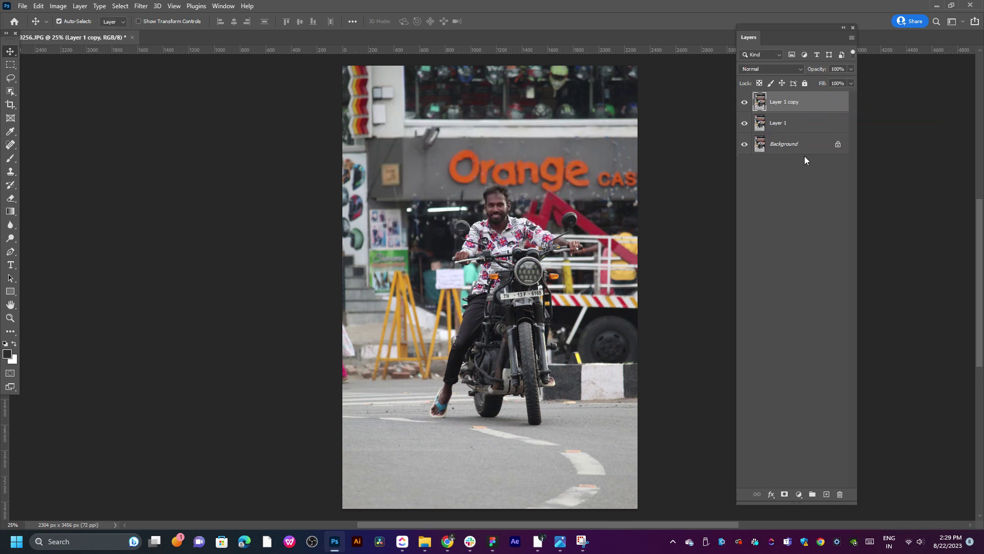
left_click(778, 204)
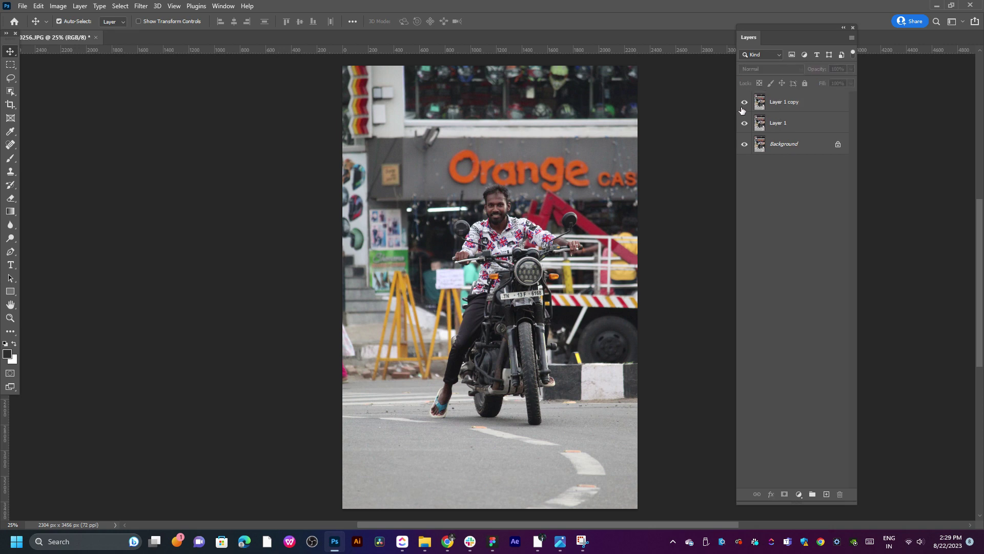
left_click(745, 102)
left_click(781, 128)
left_click(781, 102)
key("Delete")
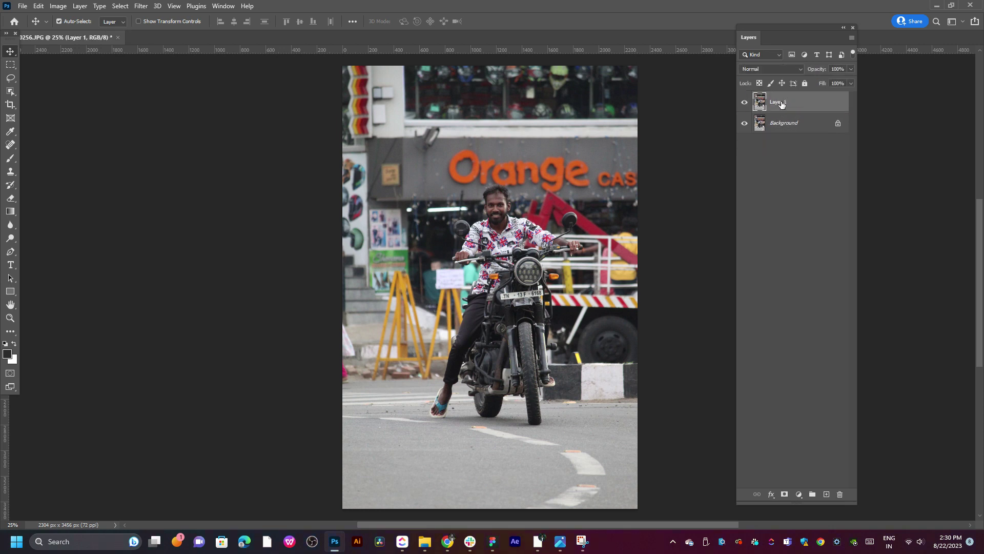
Step: Browse the Image > Adjustments list, then bring up the Layer commands list
left_click(58, 6)
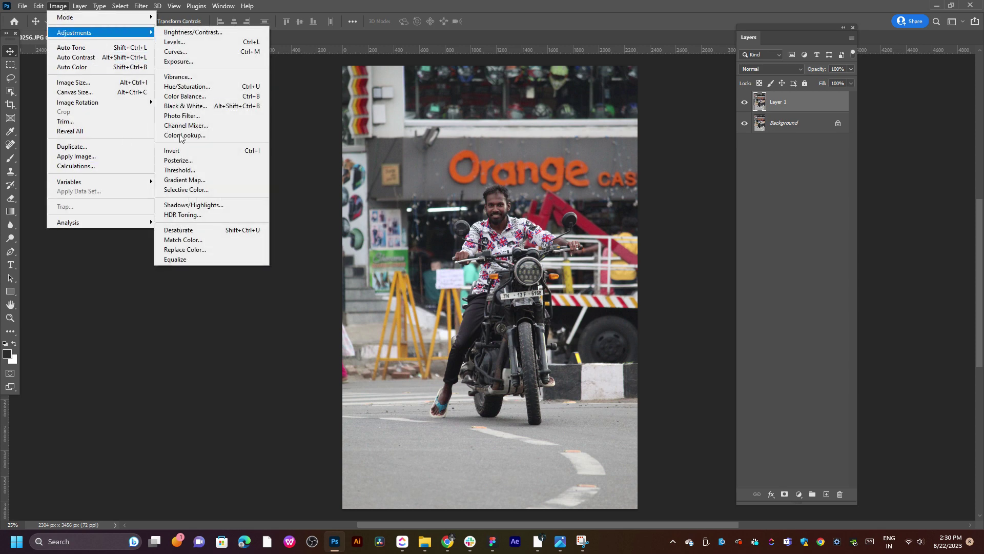
mouse_move(73, 32)
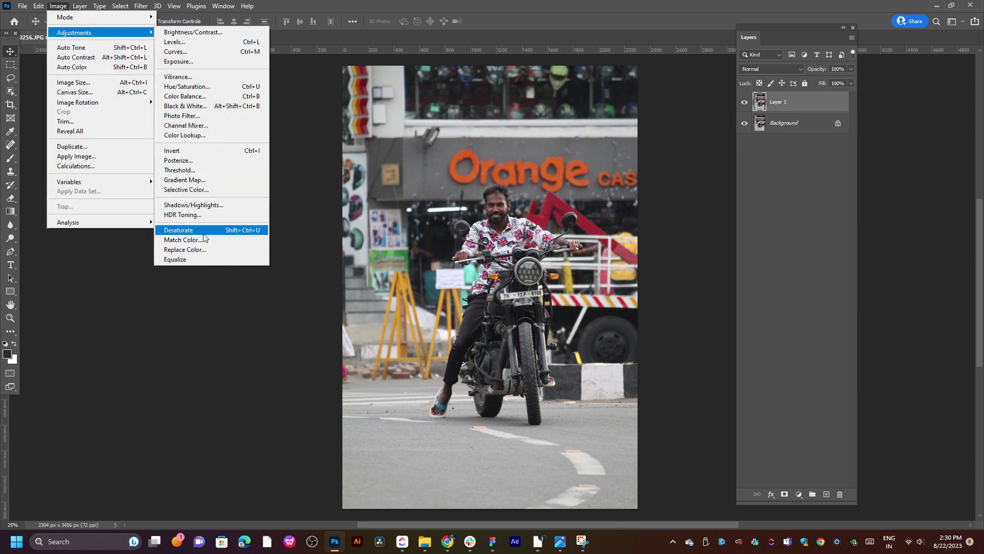
key("Escape")
key("Escape")
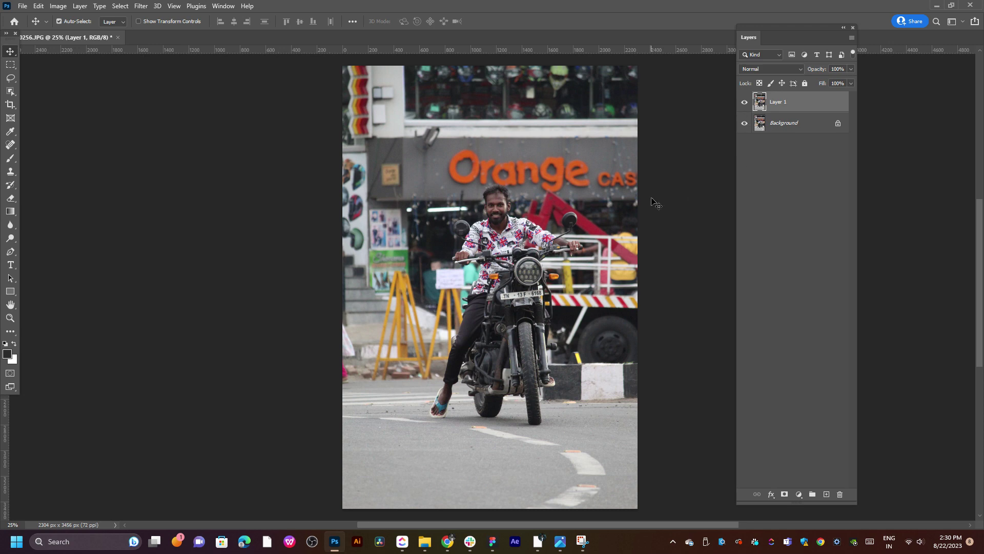
left_click(81, 6)
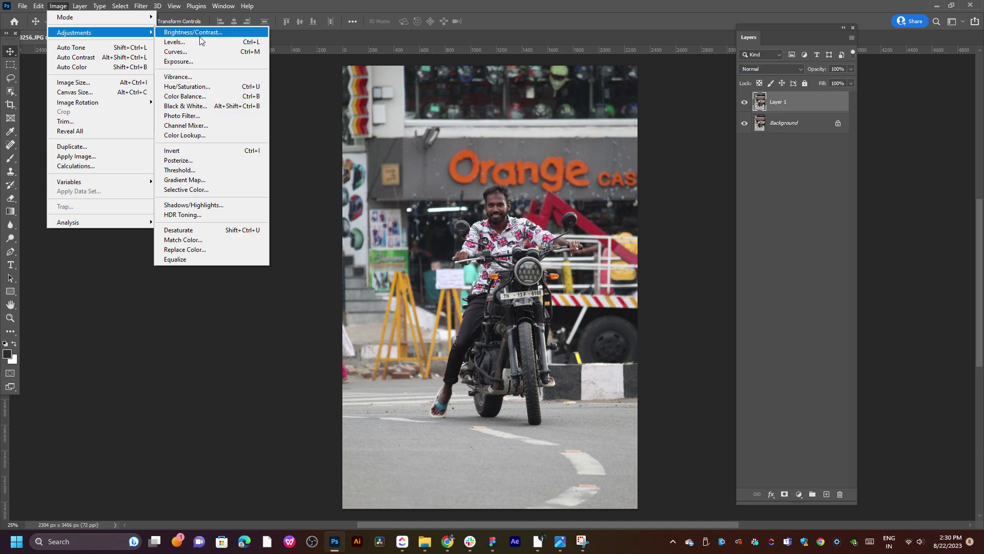
Step: In Levels, set the input sliders to black 17, midtones 1.26 and white 198
left_click(174, 42)
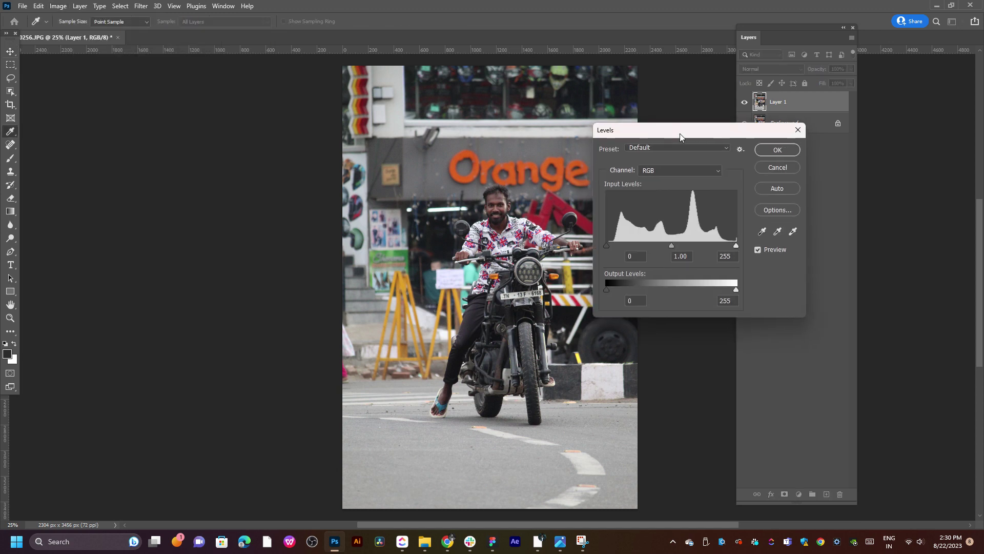
left_click_drag(680, 133, 738, 112)
mouse_move(543, 250)
left_mouse_down()
mouse_move(442, 249)
mouse_move(452, 249)
left_mouse_up()
left_click_drag(729, 224, 673, 225)
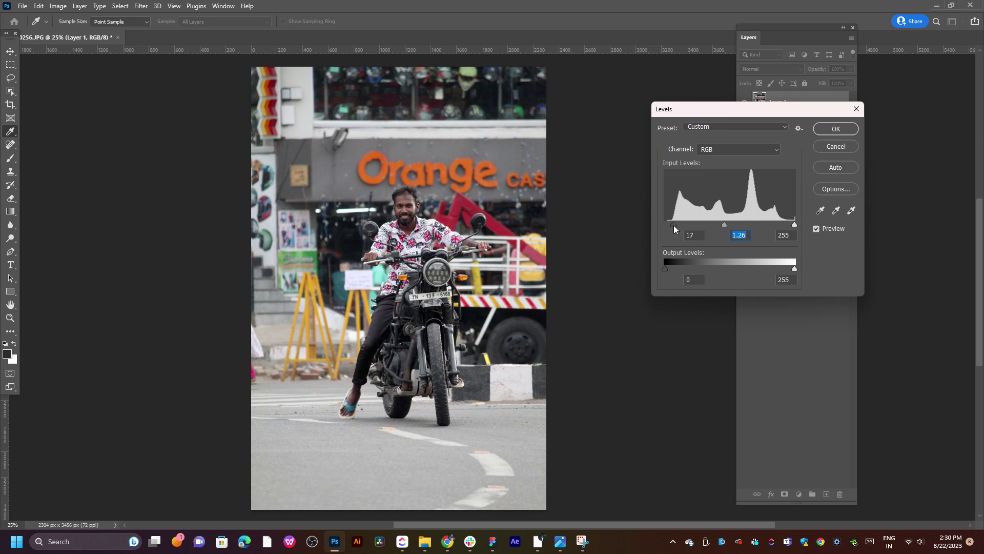
left_click(673, 225)
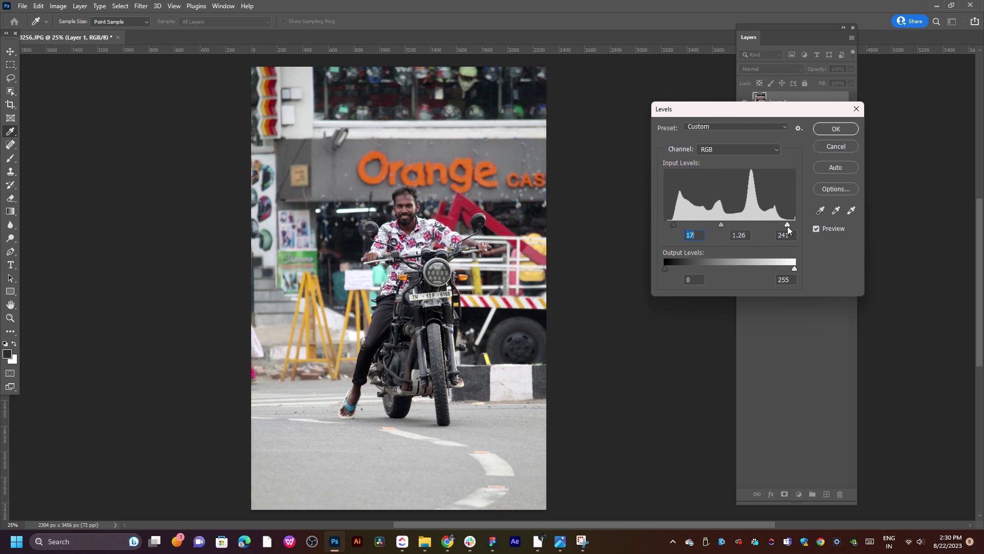
left_click_drag(787, 226, 760, 230)
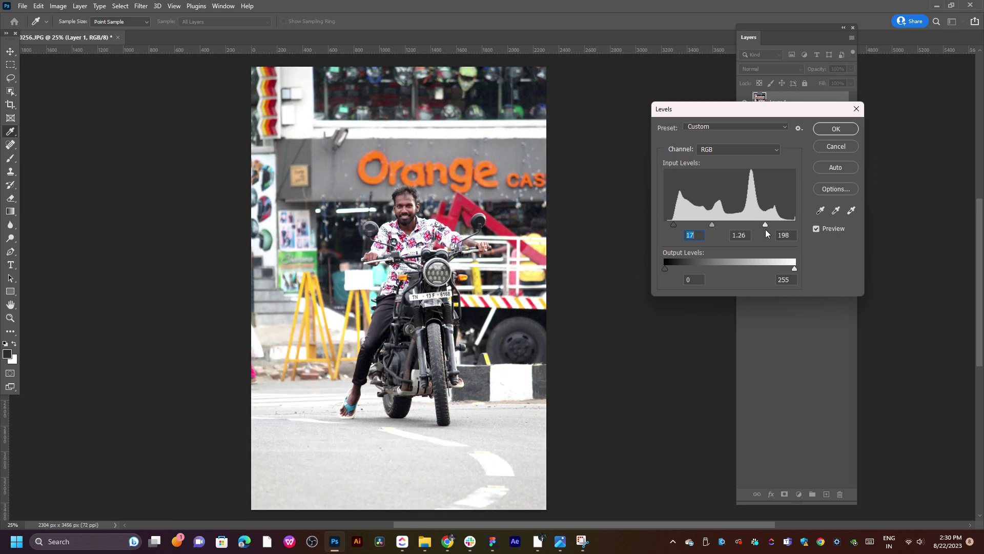
left_click(766, 230)
Step: Dismiss the not-enough-memory warning and apply the Levels adjustment to Layer 1
left_click(830, 188)
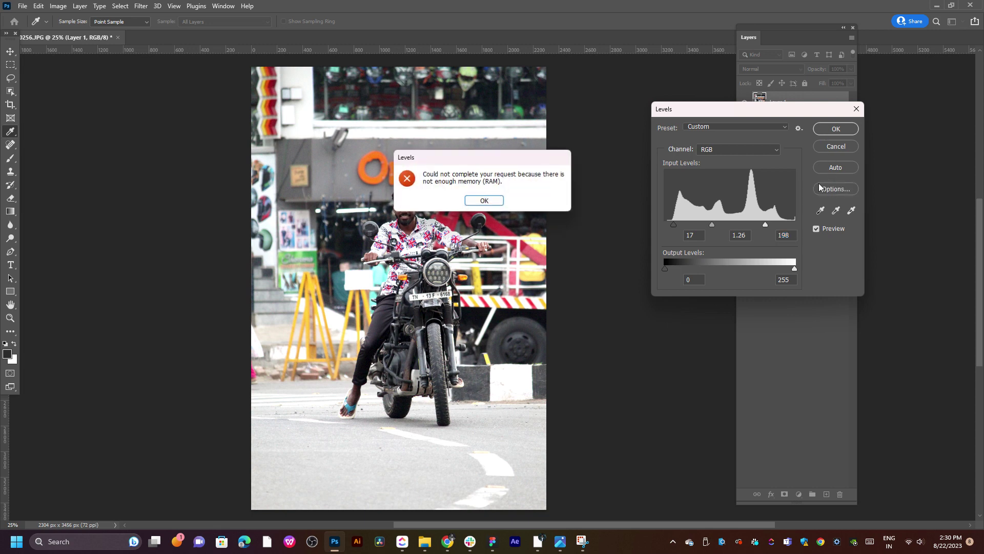
left_click(491, 200)
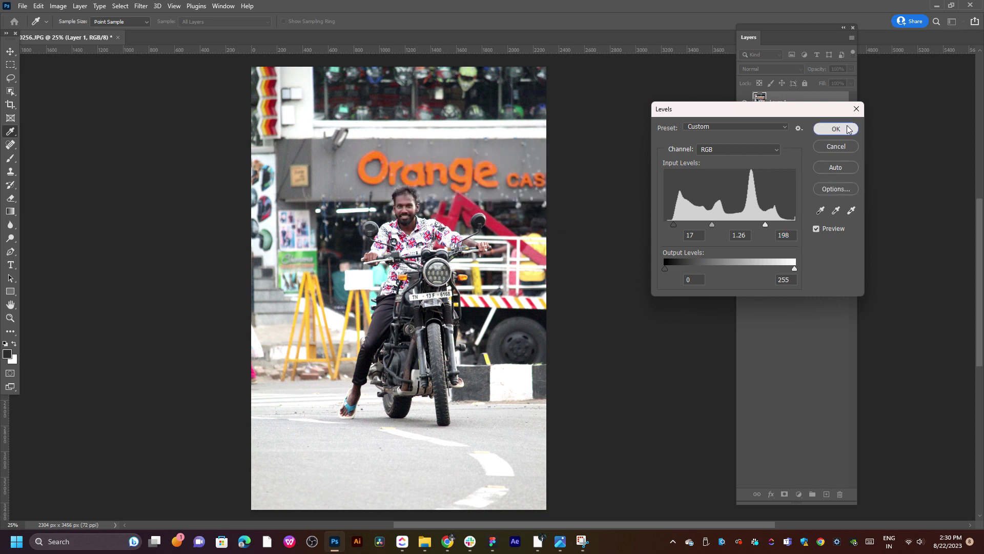
key("Return")
key("v")
left_click(631, 215)
Step: Duplicate Layer 1 and show the Camera Raw Filter's Presets panel for the copy
left_click(793, 102)
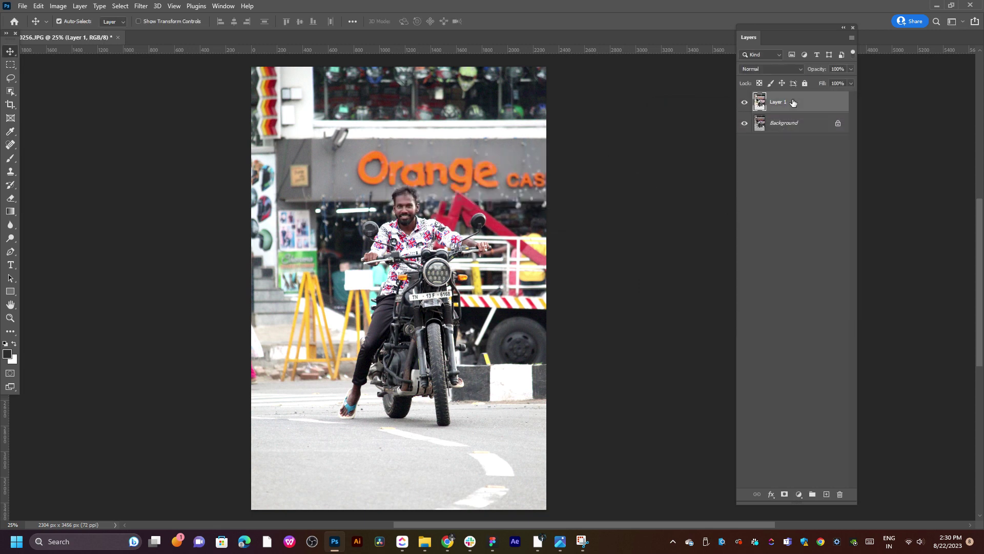
key("ctrl+j")
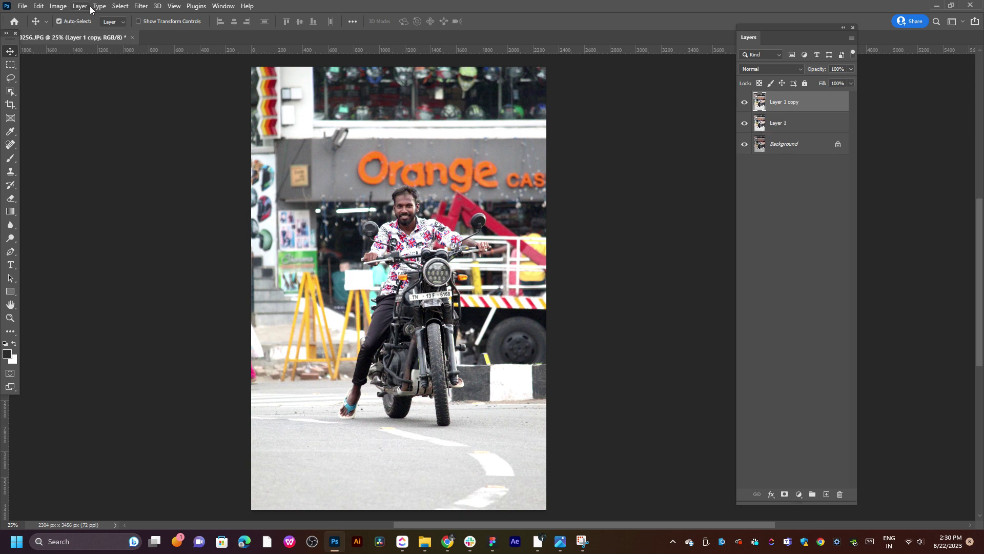
left_click(81, 6)
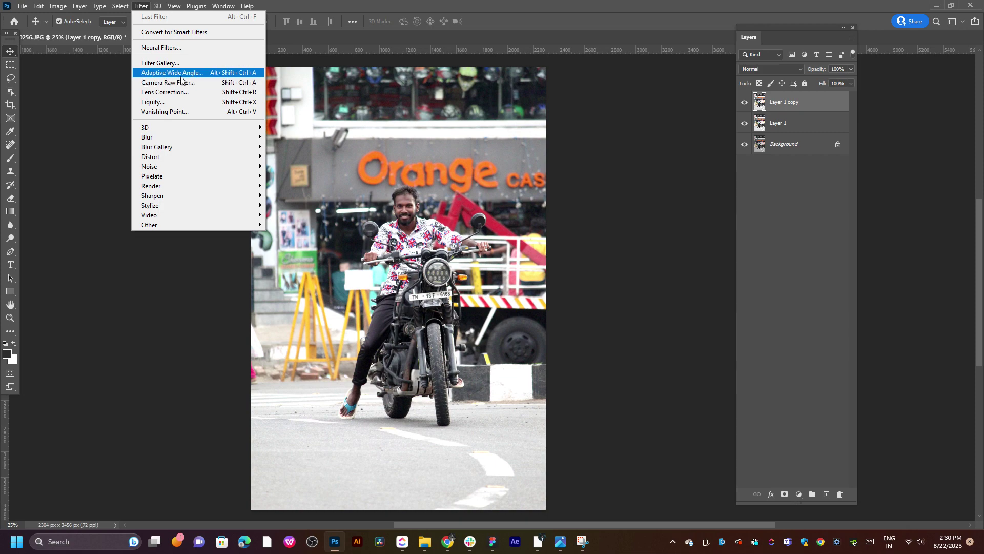
left_click(172, 83)
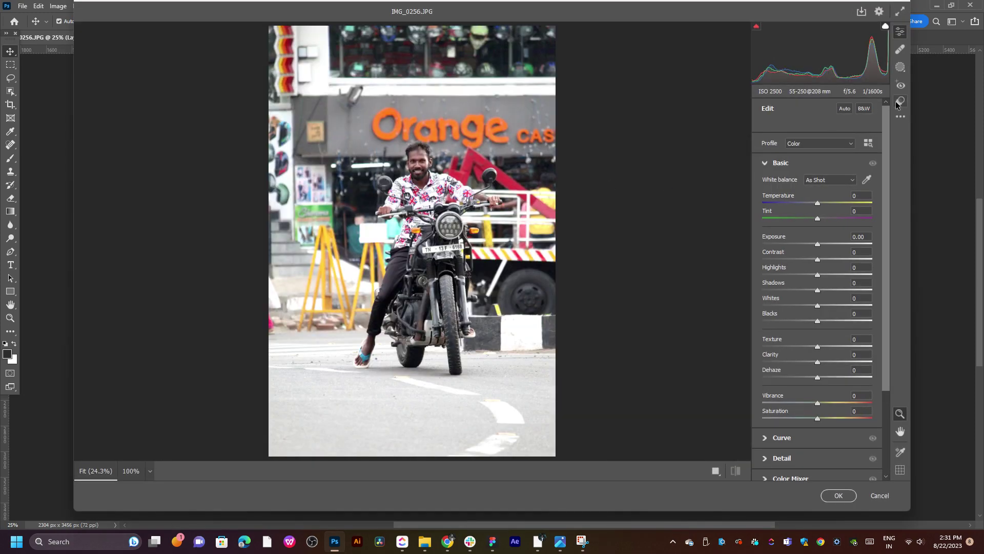
left_click(899, 102)
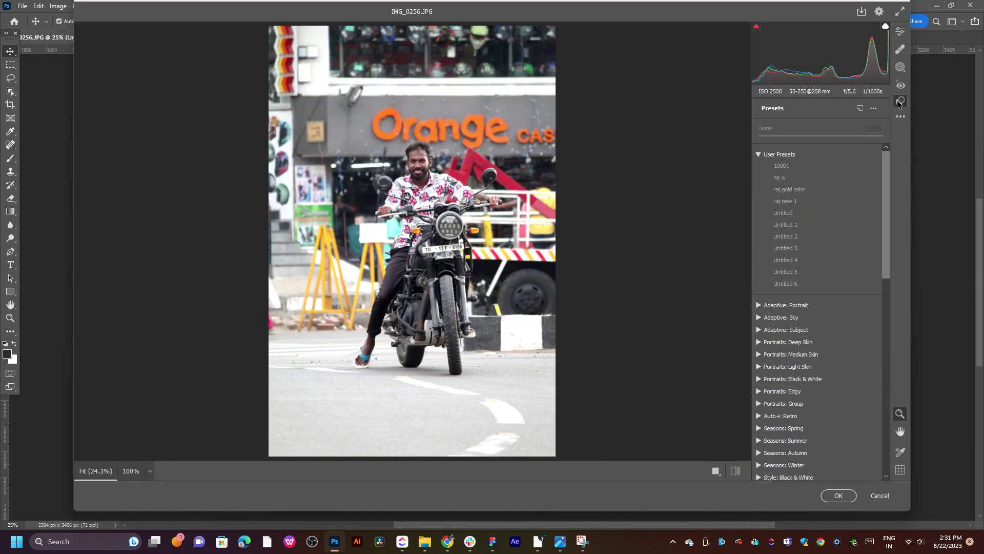
mouse_move(789, 178)
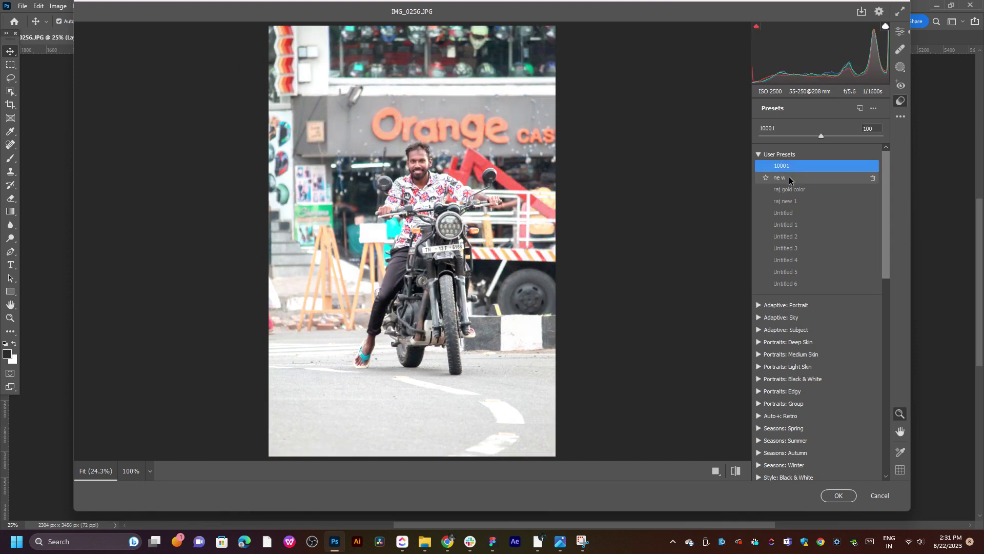
Step: Preview the saved user presets in turn, settle on Untitled 3, and zoom to 100%
left_click(789, 177)
left_click(792, 189)
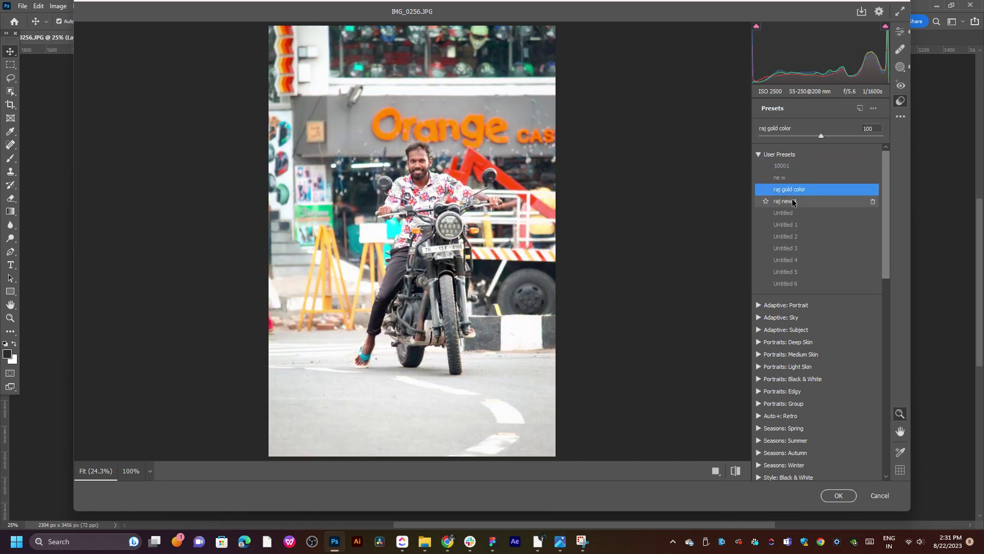
left_click(787, 213)
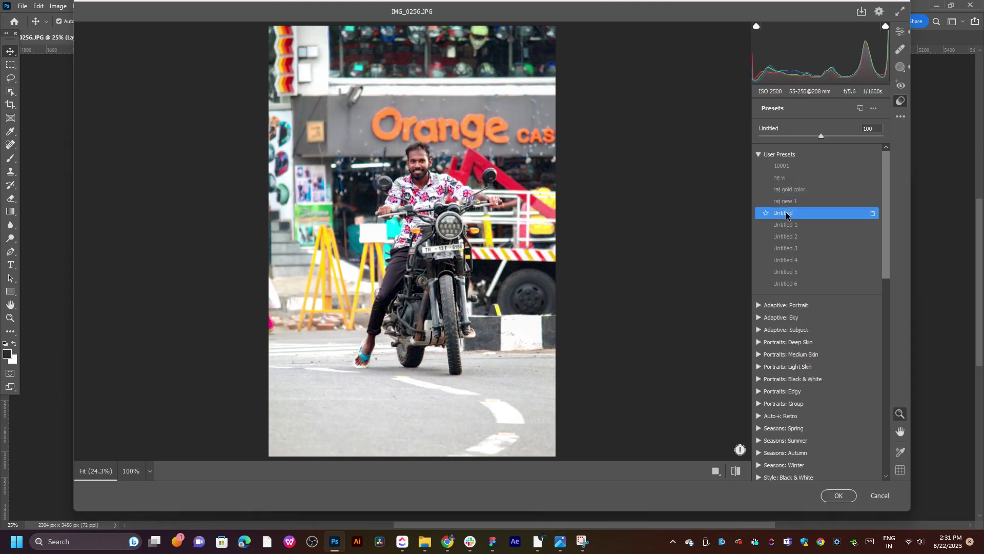
left_click(789, 226)
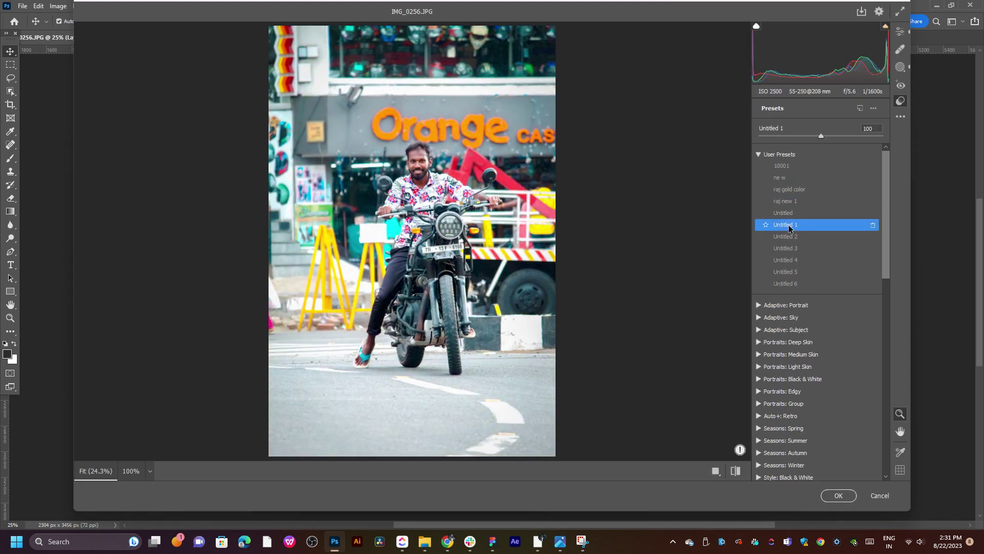
left_click(786, 239)
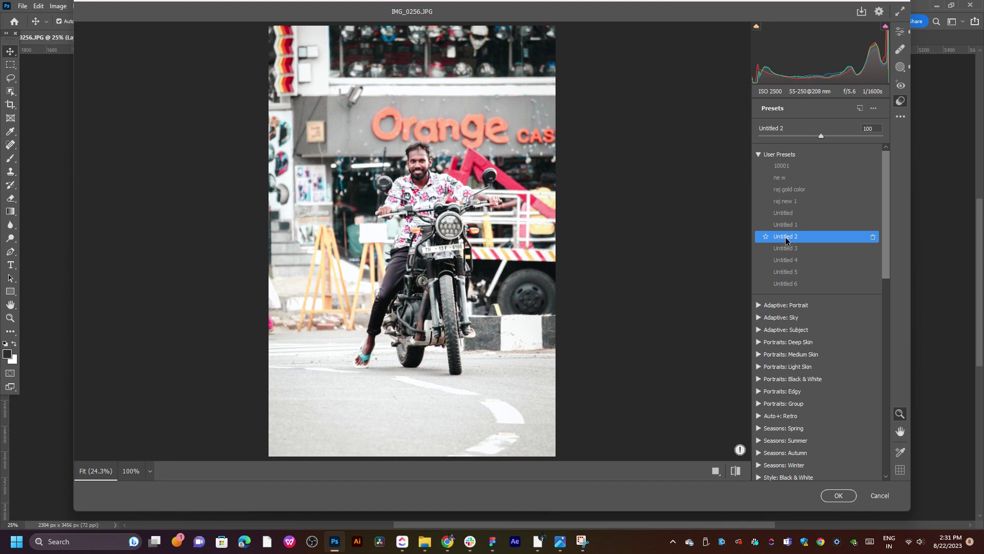
left_click(786, 248)
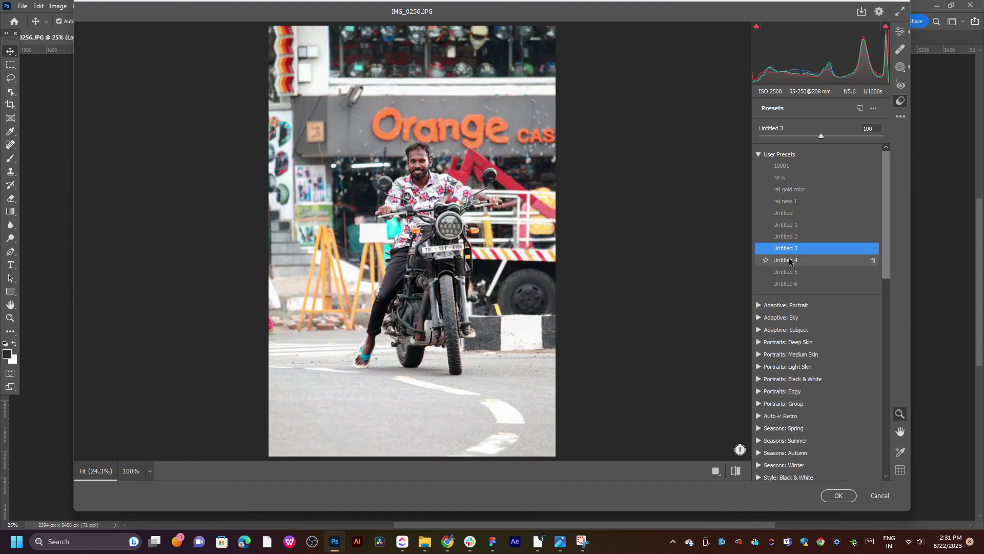
left_click(789, 260)
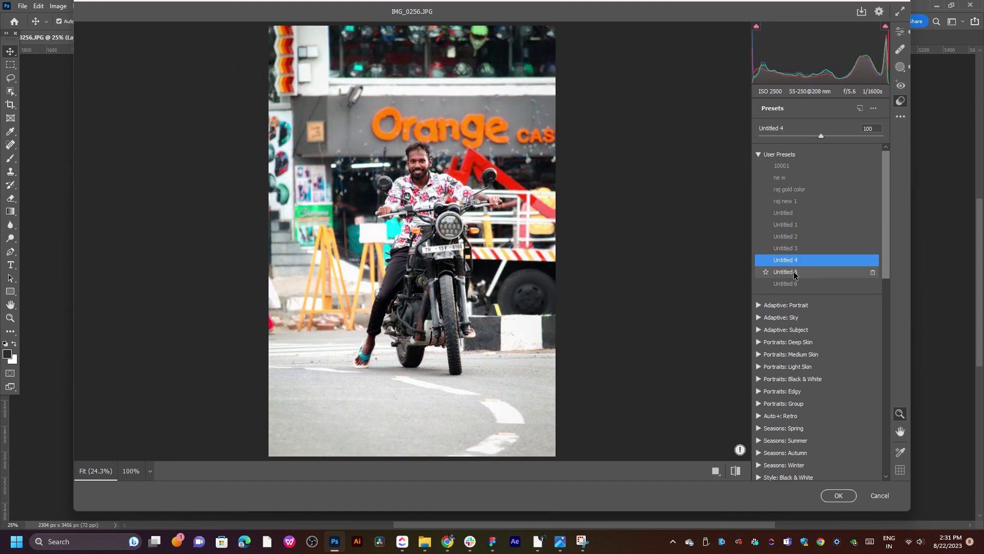
left_click(795, 273)
left_click(795, 285)
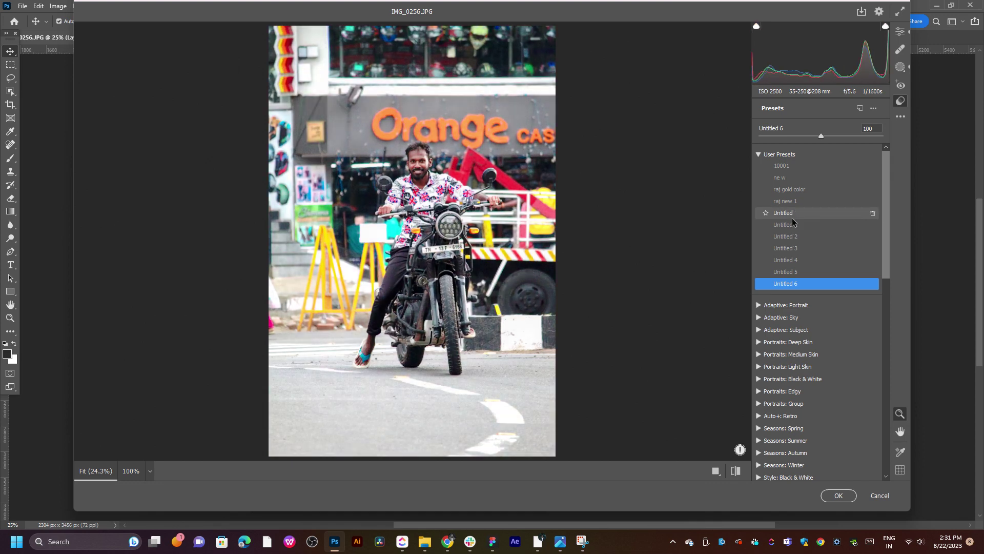
left_click(793, 248)
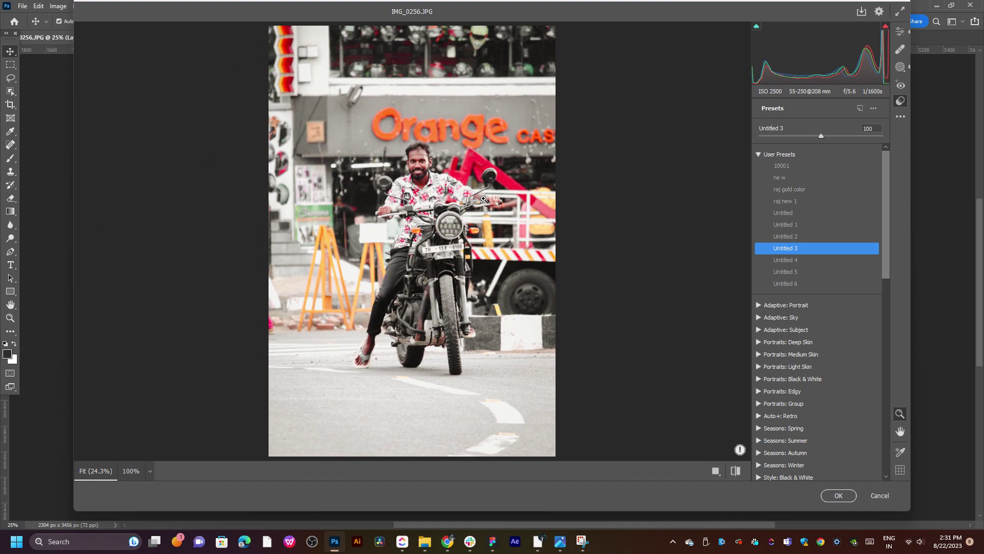
left_click(425, 179)
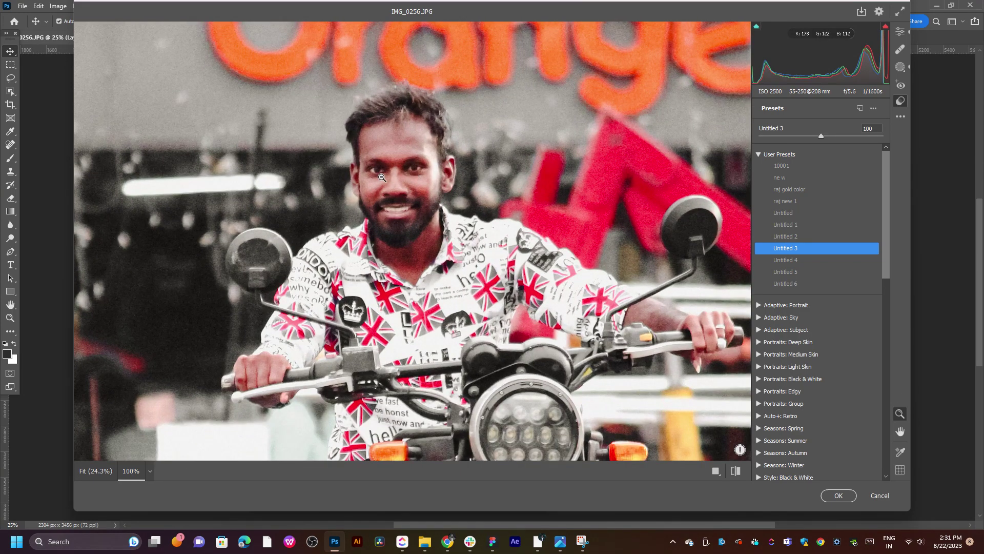
Step: Back in the Edit panel, drag Highlights down to -100
left_click(900, 49)
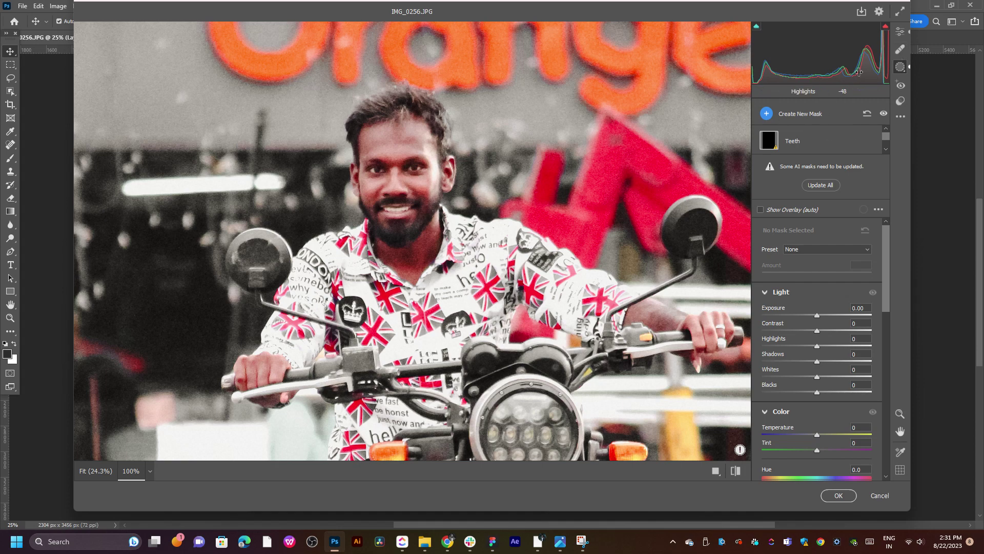
left_click(902, 34)
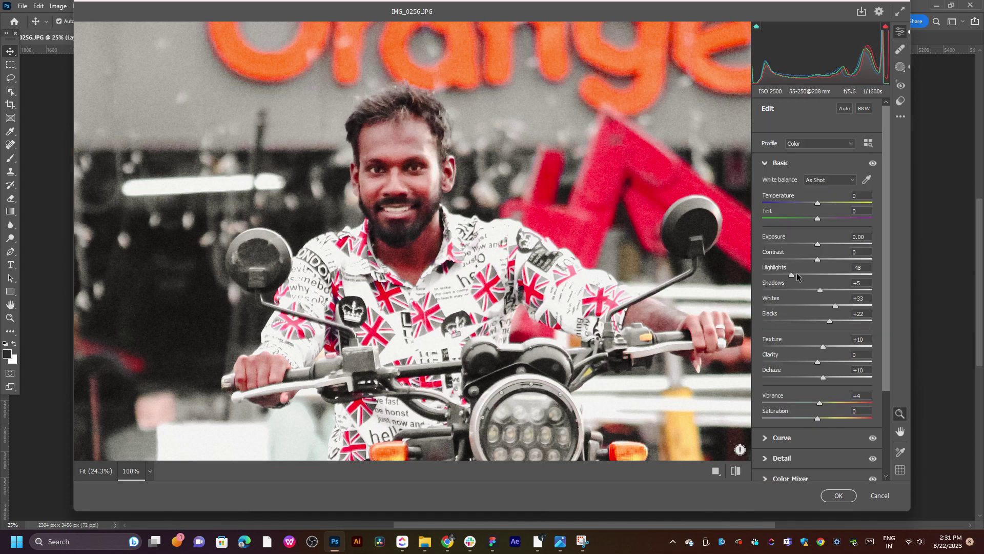
left_click_drag(793, 277, 739, 278)
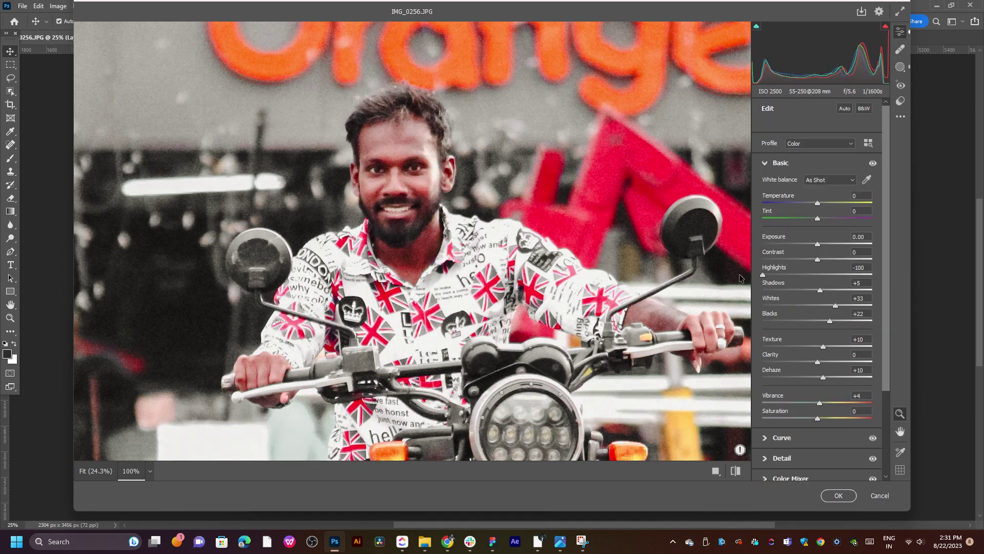
Step: In the Color Mixer, adjust Oranges luminance and reset Oranges saturation to 0
scroll(819, 347, "down", 3)
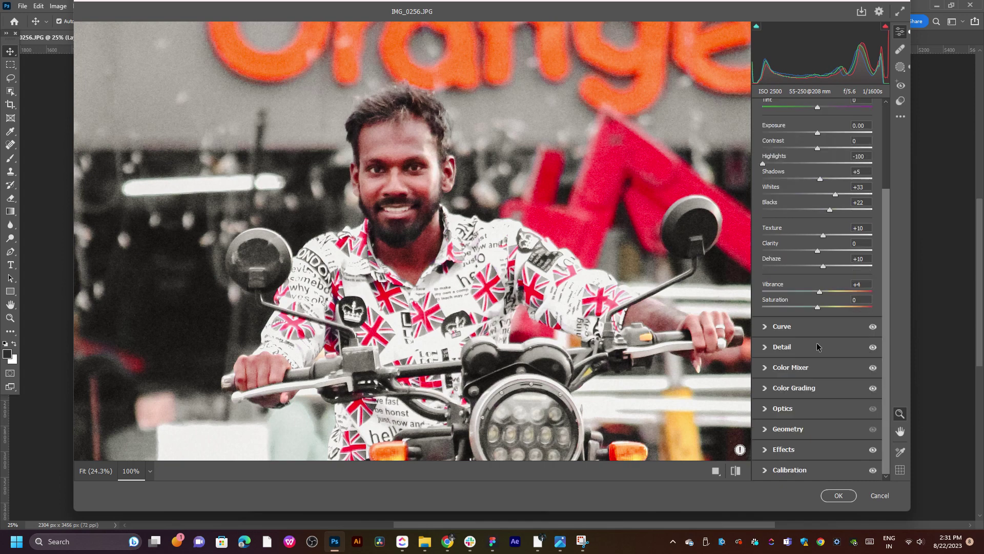
left_click(791, 354)
left_click(808, 287)
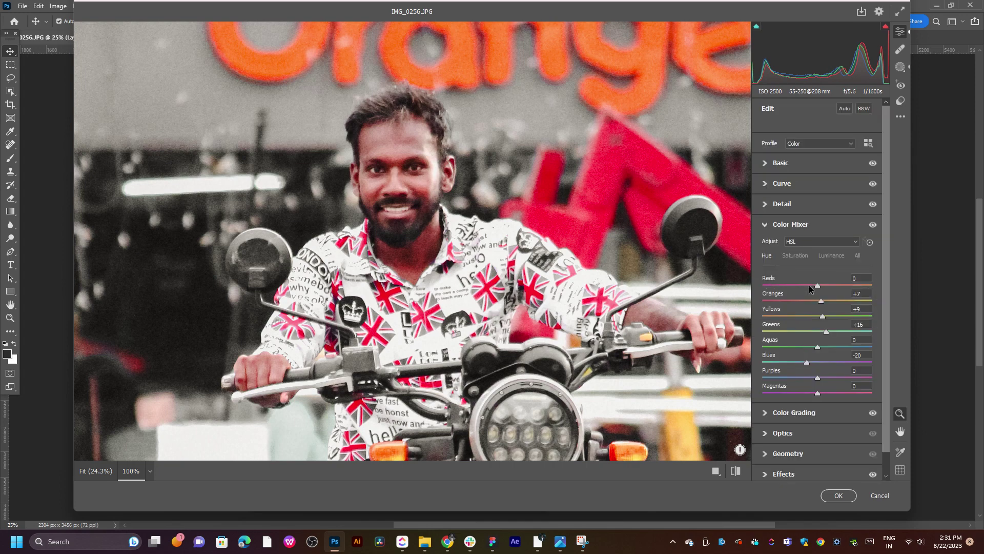
left_click(831, 255)
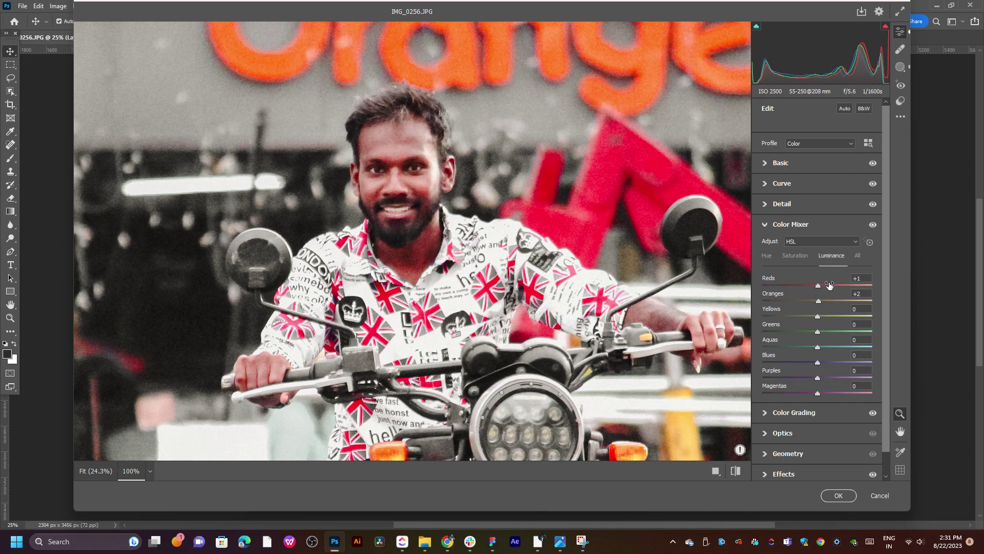
mouse_move(818, 300)
left_mouse_down()
mouse_move(835, 301)
mouse_move(819, 301)
left_mouse_up()
left_click(795, 255)
mouse_move(818, 301)
left_mouse_down()
mouse_move(792, 302)
mouse_move(822, 300)
left_mouse_up()
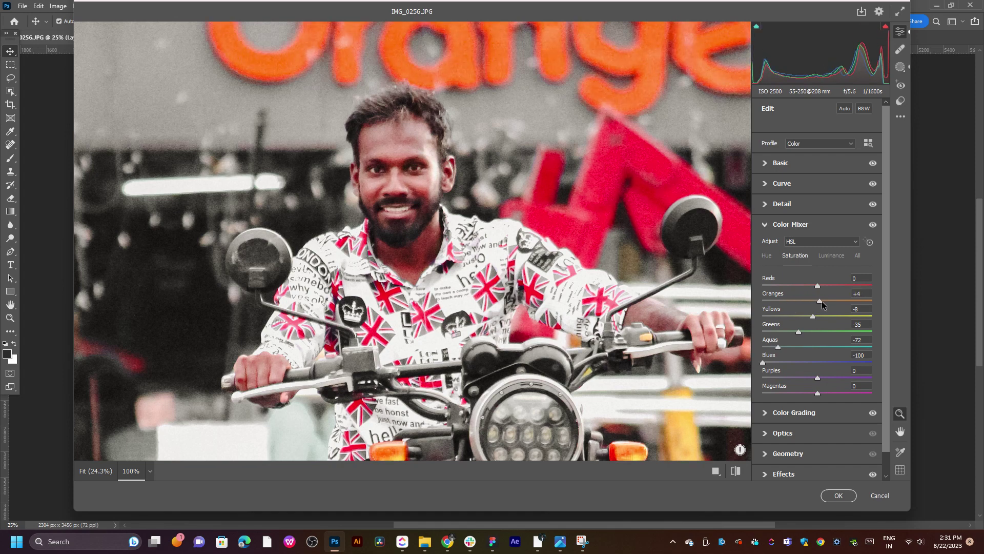
double_click(822, 300)
Step: Create a Select Objects mask by brushing over the man's head and face
left_click(900, 67)
left_click(796, 144)
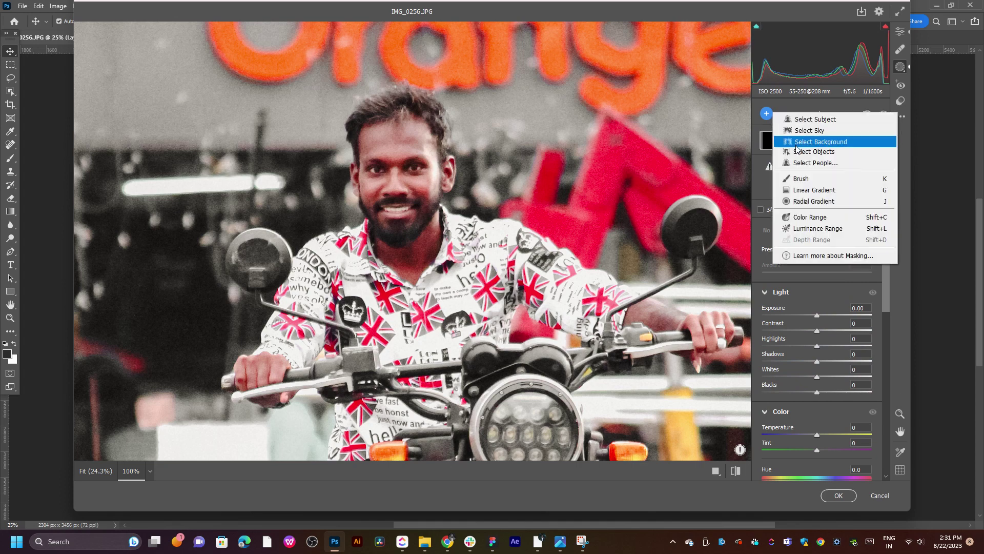
left_click(808, 153)
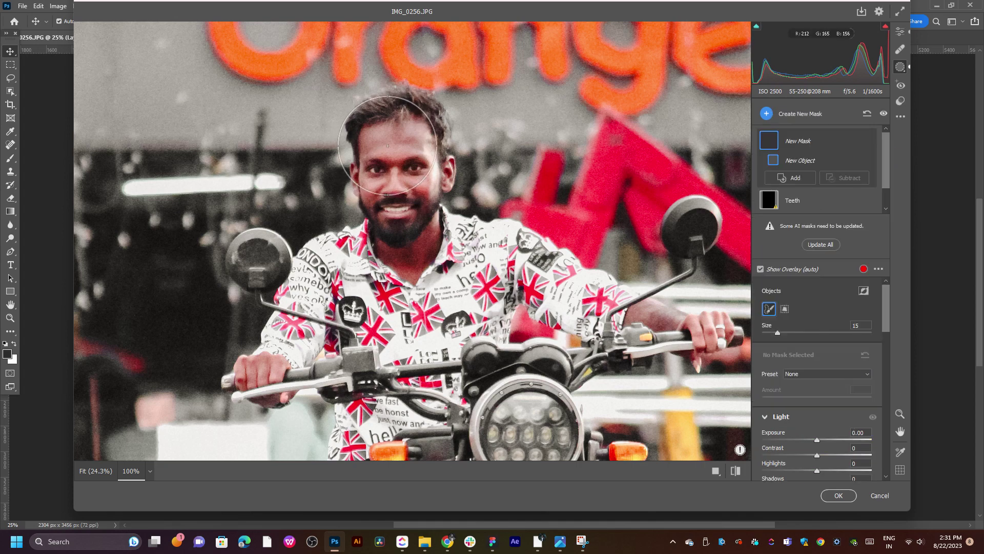
left_click_drag(405, 123, 406, 260)
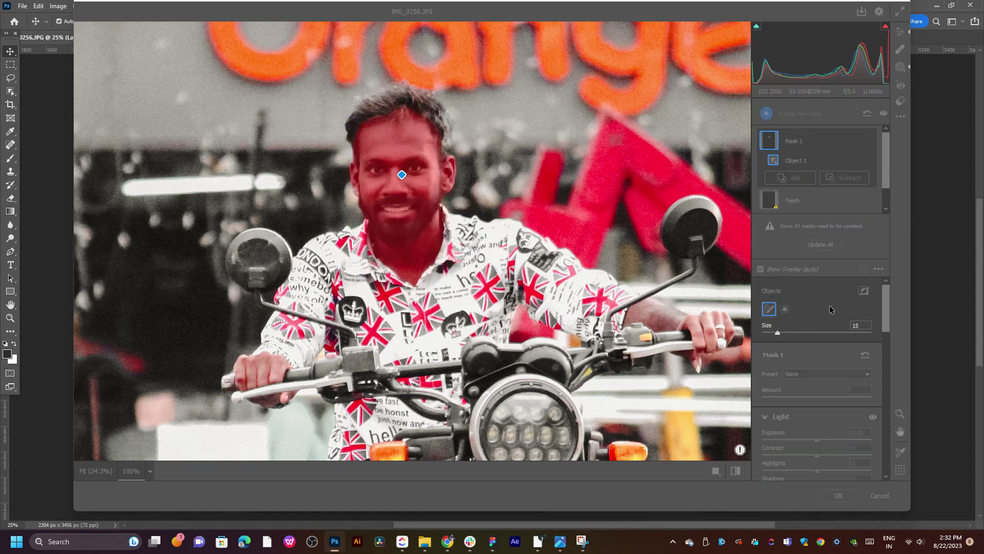
left_click(833, 333)
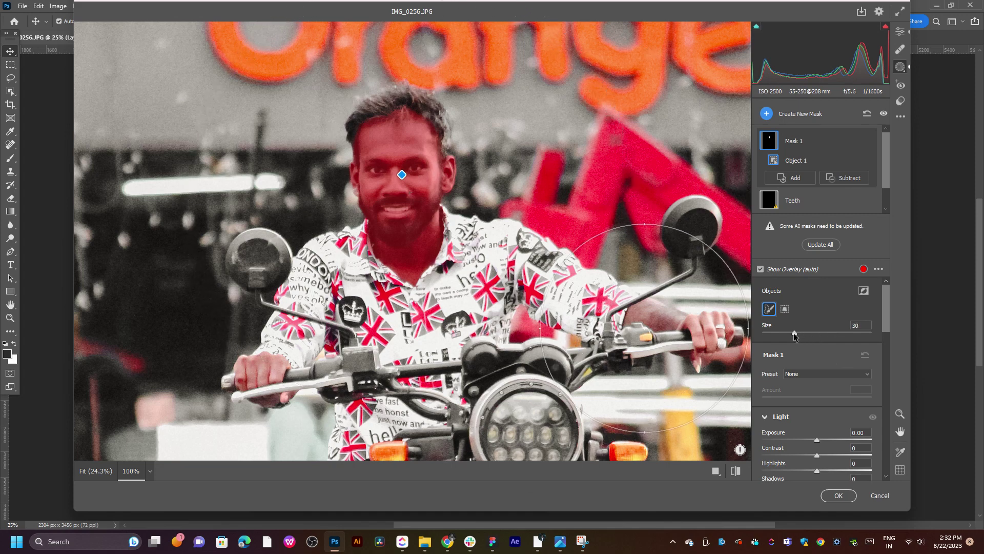
key("bracketleft")
key("bracketleft")
key("bracketleft")
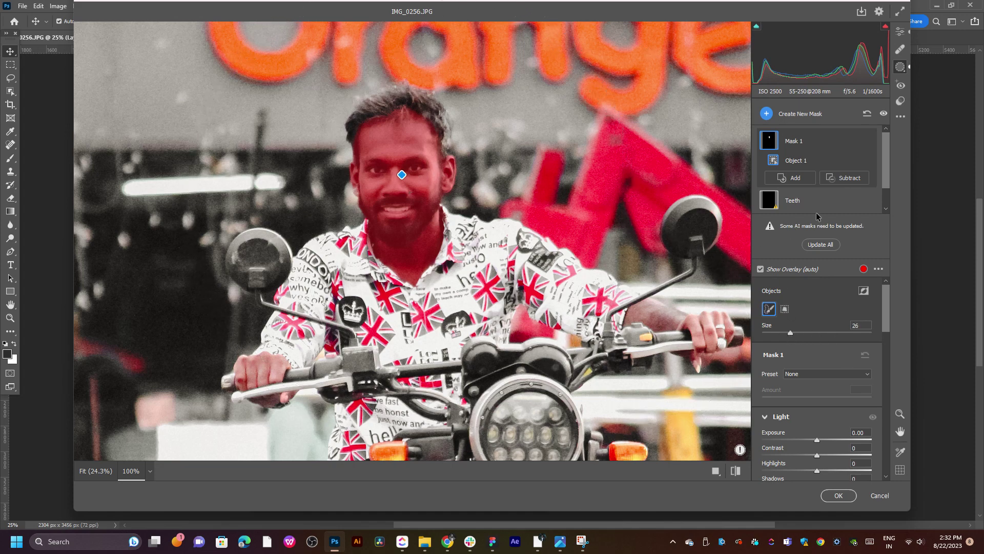
Step: Raise the face mask's contrast, reset its hue, and desaturate it to -34
scroll(838, 406, "down", 5)
scroll(840, 357, "up", 2)
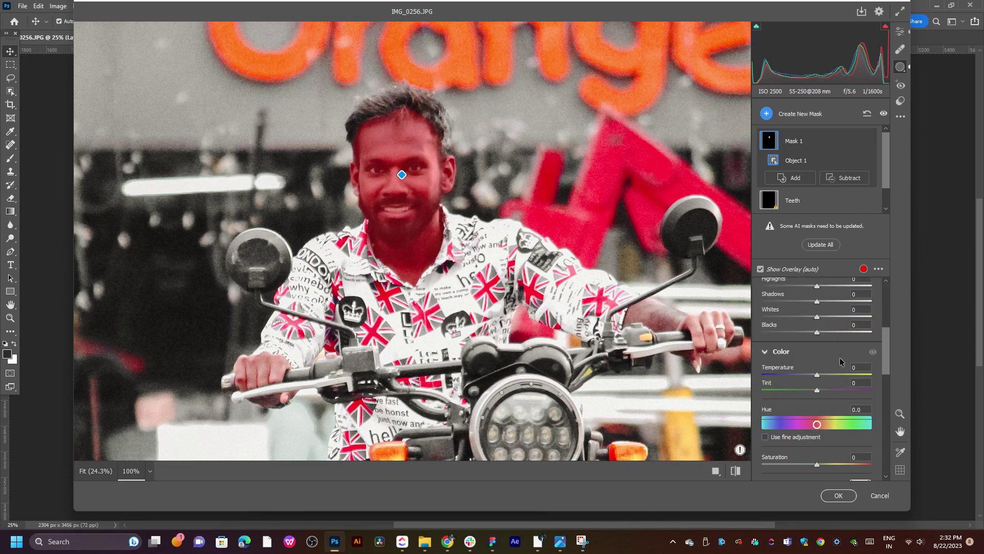
scroll(825, 343, "up", 1)
mouse_move(819, 336)
left_mouse_down()
mouse_move(782, 337)
mouse_move(823, 332)
mouse_move(784, 347)
mouse_move(868, 348)
mouse_move(826, 362)
left_mouse_up()
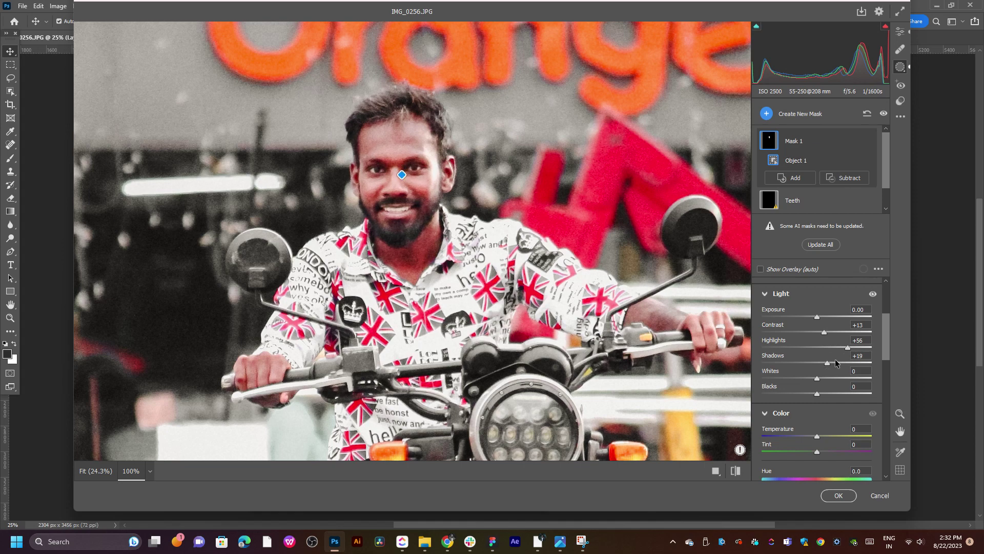
scroll(835, 363, "down", 4)
mouse_move(817, 362)
left_mouse_down()
mouse_move(890, 351)
mouse_move(807, 349)
left_mouse_up()
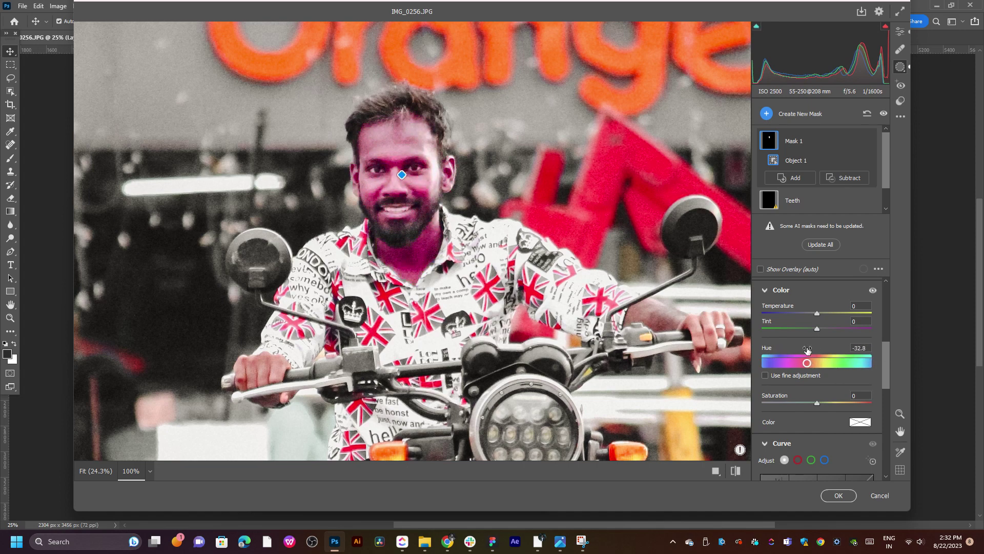
double_click(807, 349)
mouse_move(817, 403)
left_mouse_down()
mouse_move(777, 405)
mouse_move(807, 404)
mouse_move(797, 406)
left_mouse_up()
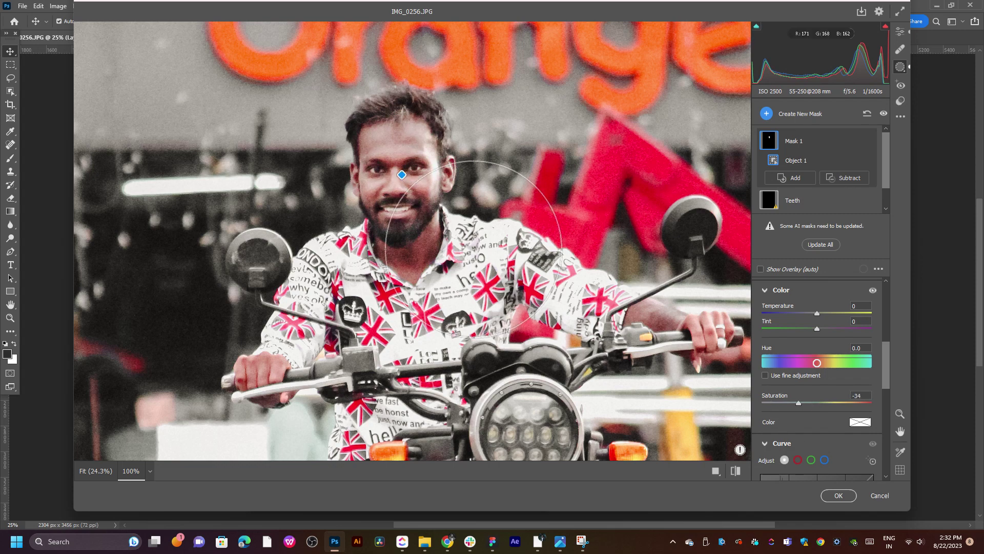
key("ctrl+0")
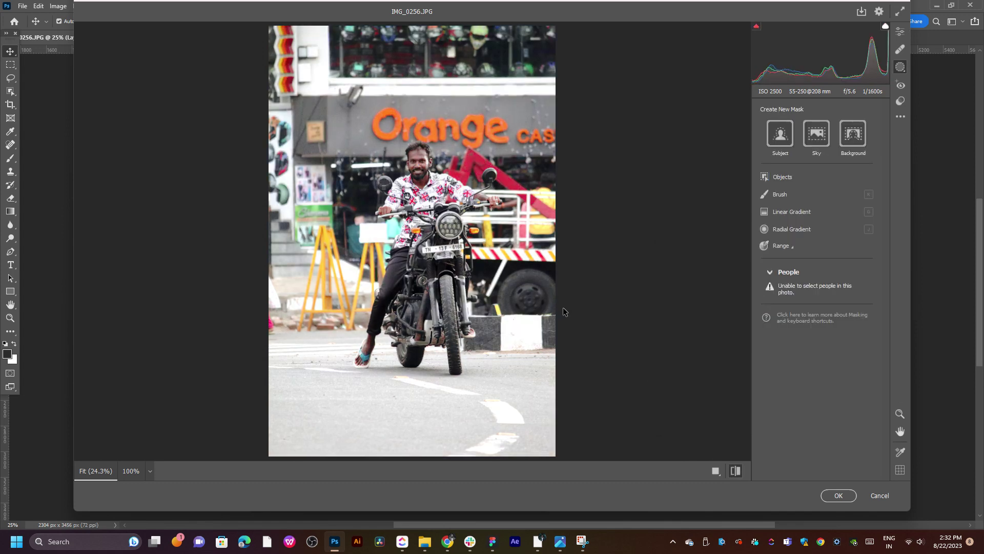
Step: Show Before/After side by side and zoom to 100% on the man's face
left_click(717, 471)
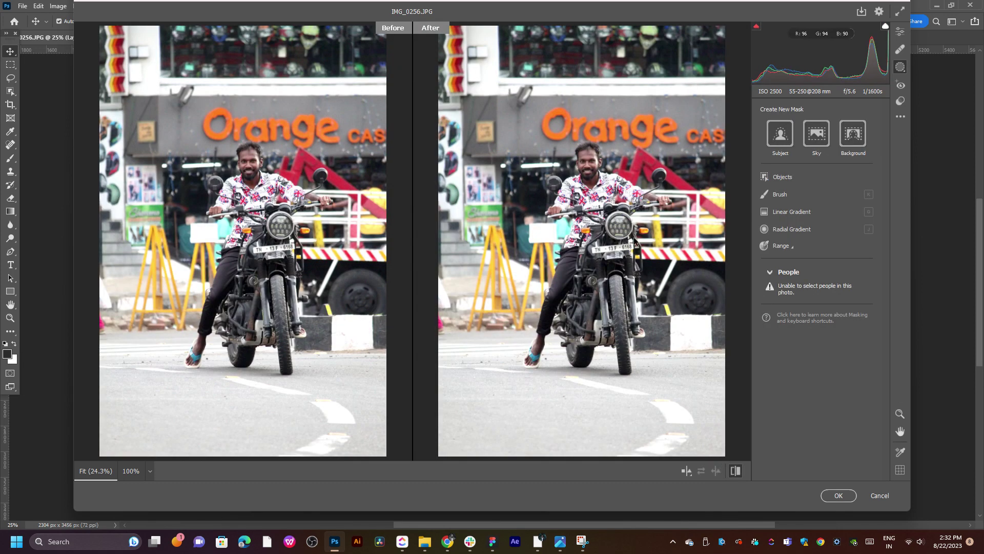
left_click(735, 469)
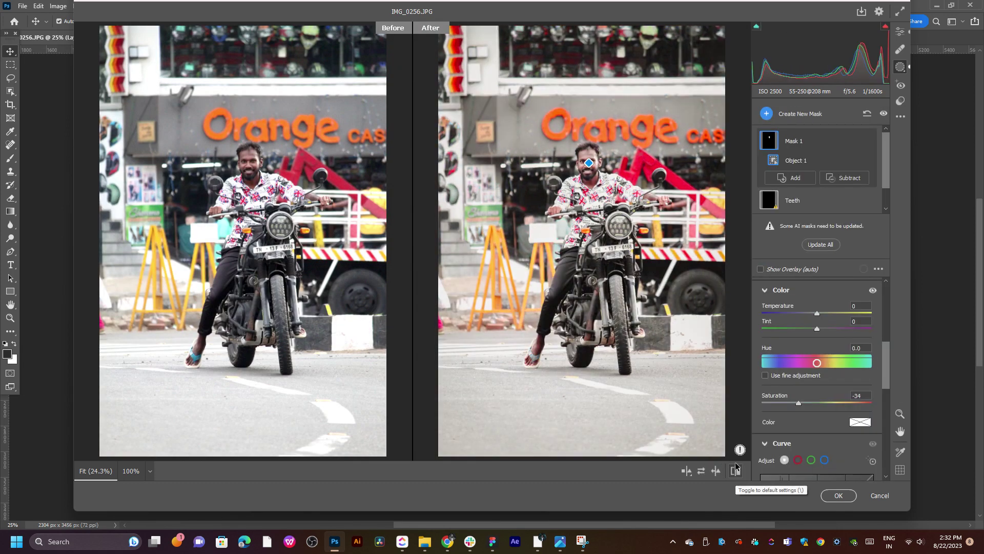
left_click(621, 181)
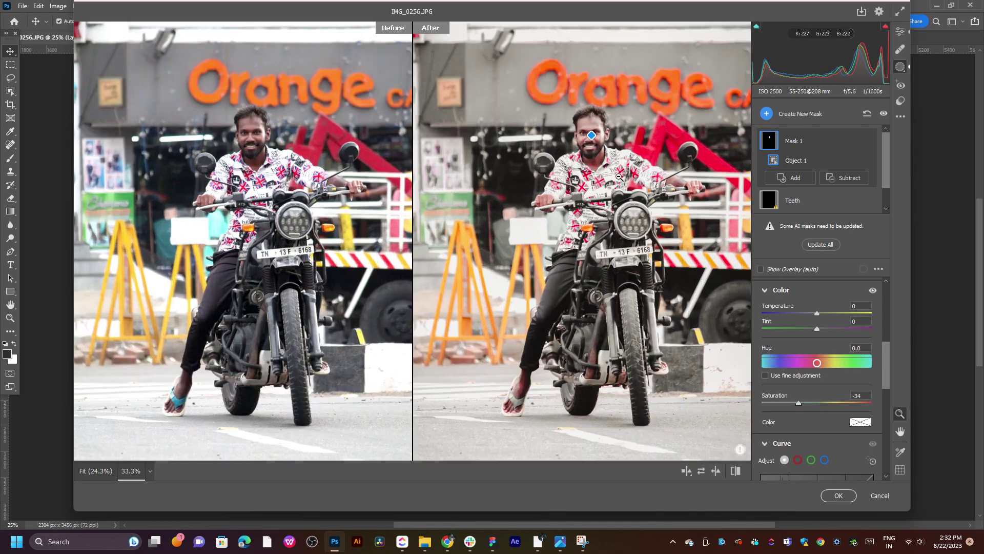
left_click(602, 137)
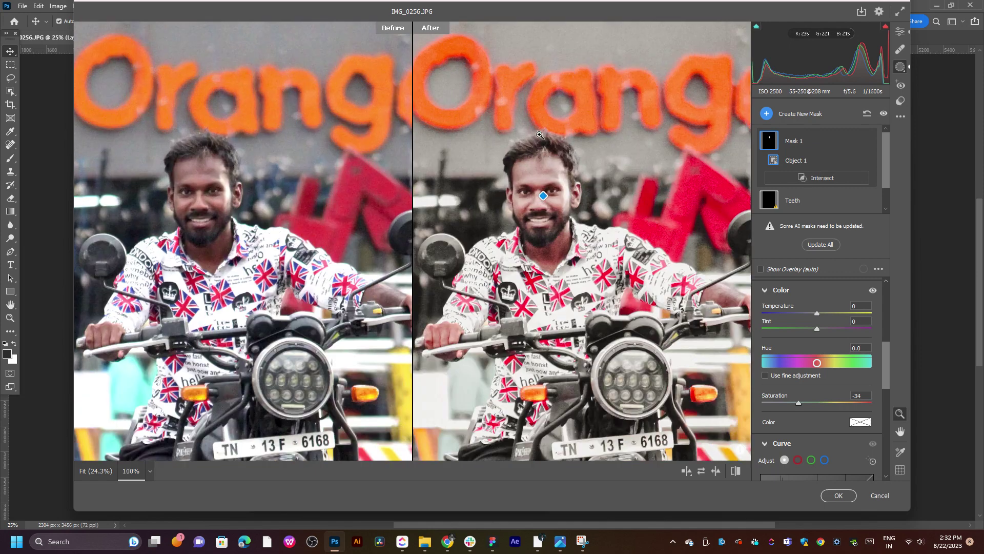
key("ctrl+alt+0")
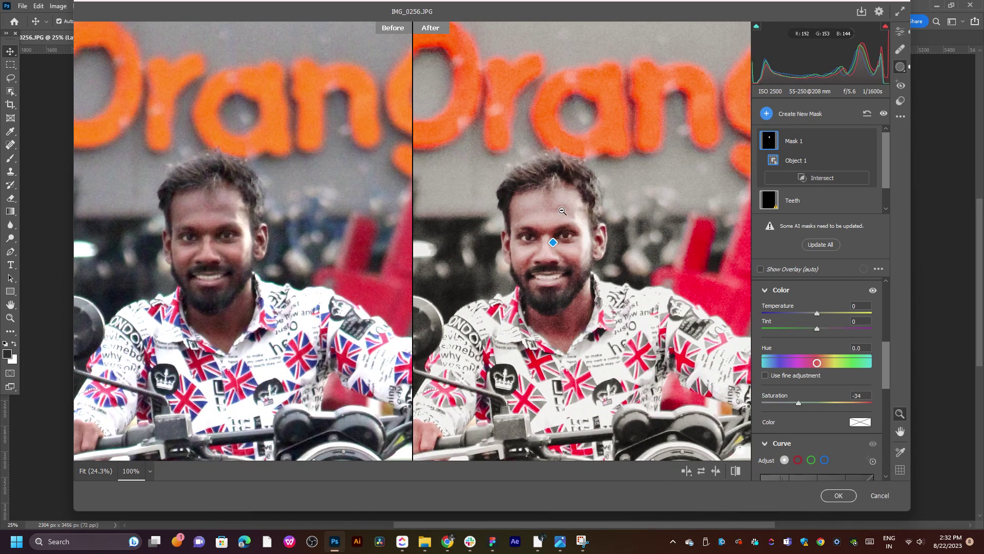
key("ctrl+0")
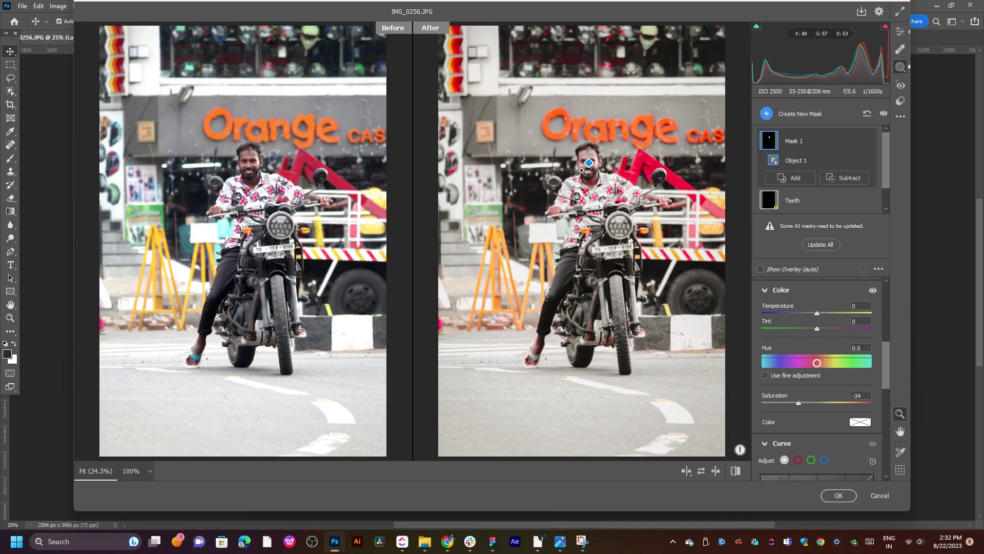
left_click(582, 171)
left_click_drag(632, 235, 593, 181)
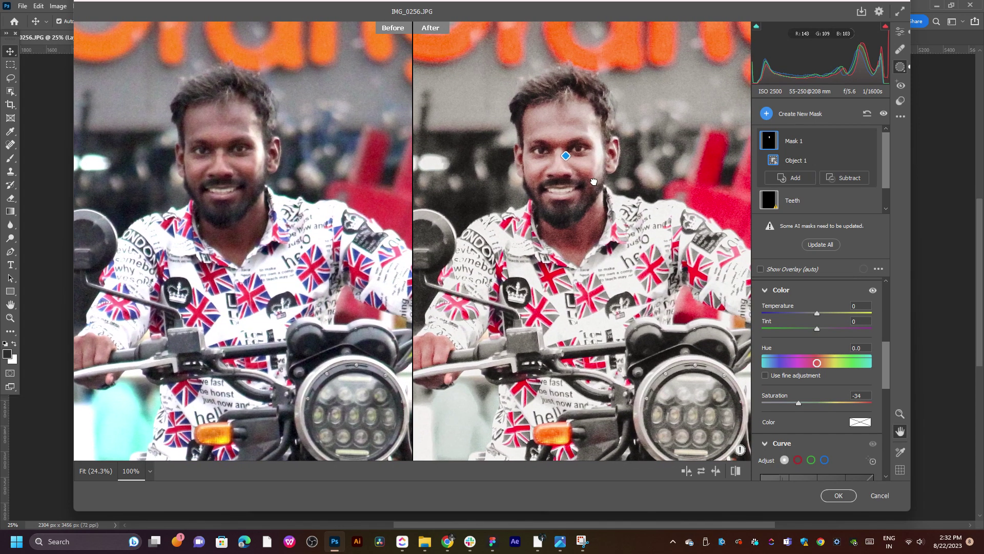
scroll(858, 321, "down", 5)
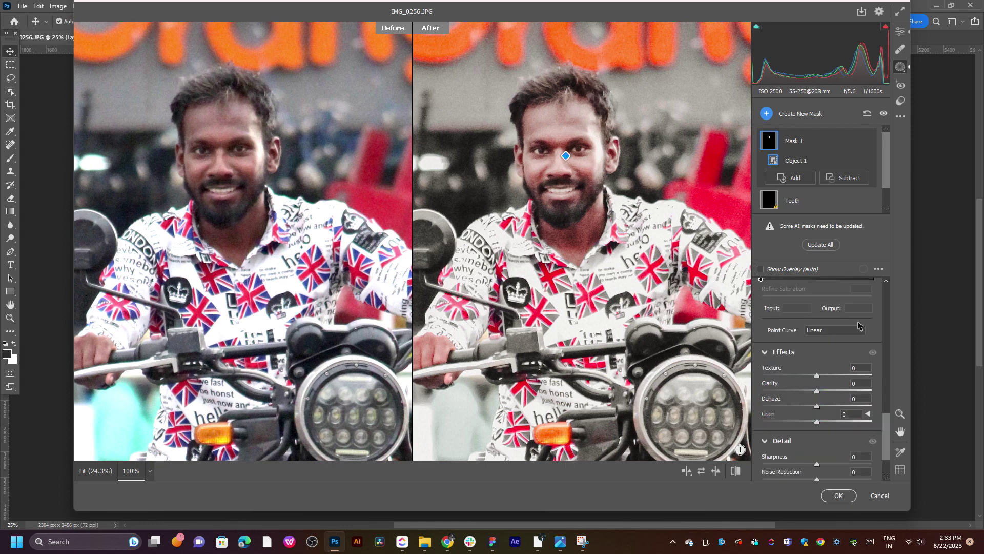
Step: Set the face mask's Texture slider to a mild amount
mouse_move(817, 376)
left_mouse_down()
mouse_move(912, 375)
mouse_move(750, 381)
left_mouse_up()
left_click_drag(740, 382, 824, 374)
left_click_drag(885, 429, 887, 367)
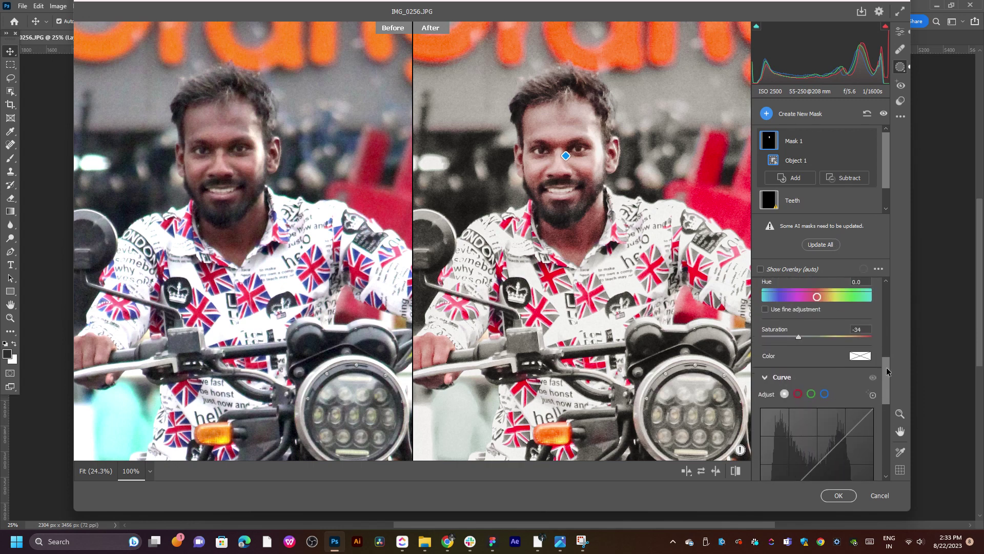
scroll(851, 323, "up", 3)
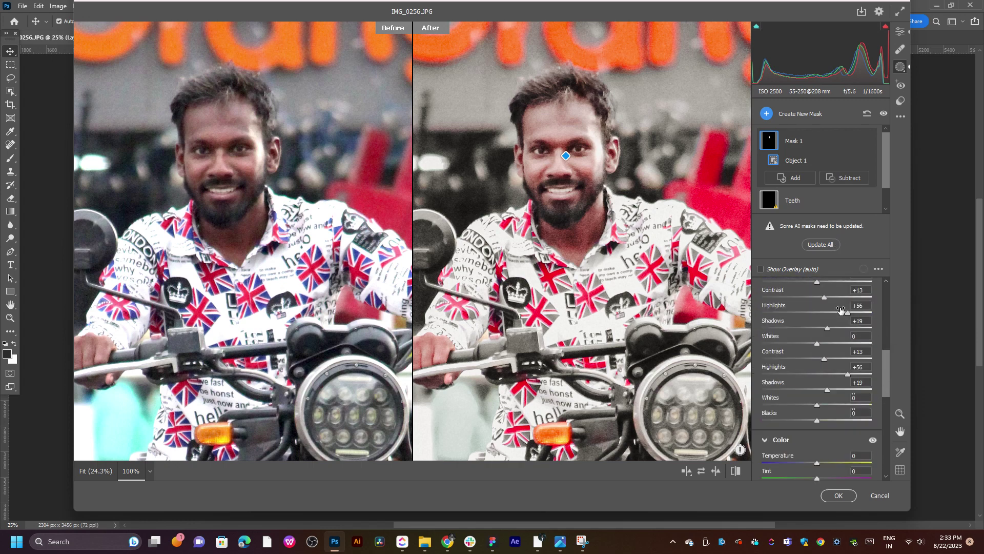
scroll(839, 306, "up", 2)
left_click(795, 118)
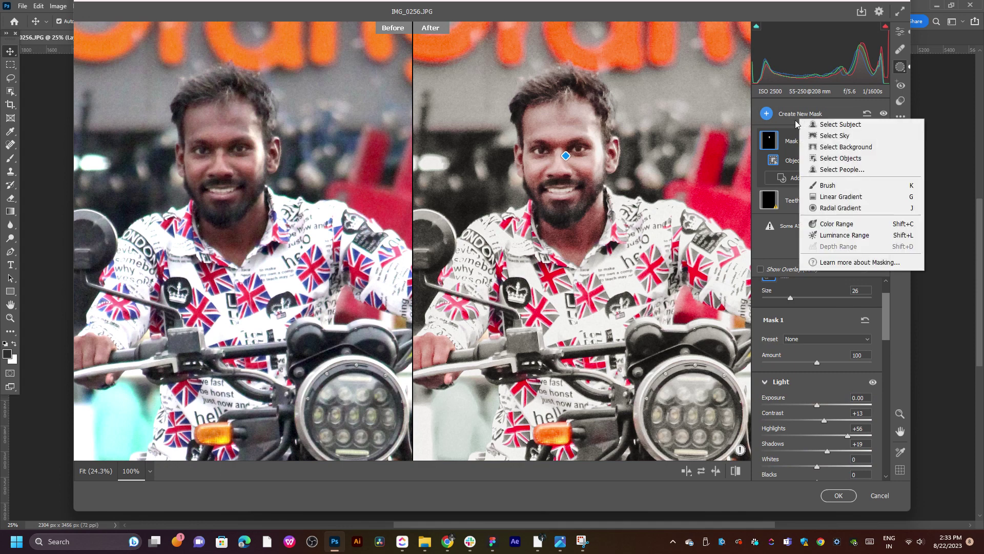
Step: Brush another object into Mask 1, then create Mask 2 using Select Background
left_click(836, 157)
left_click(672, 154)
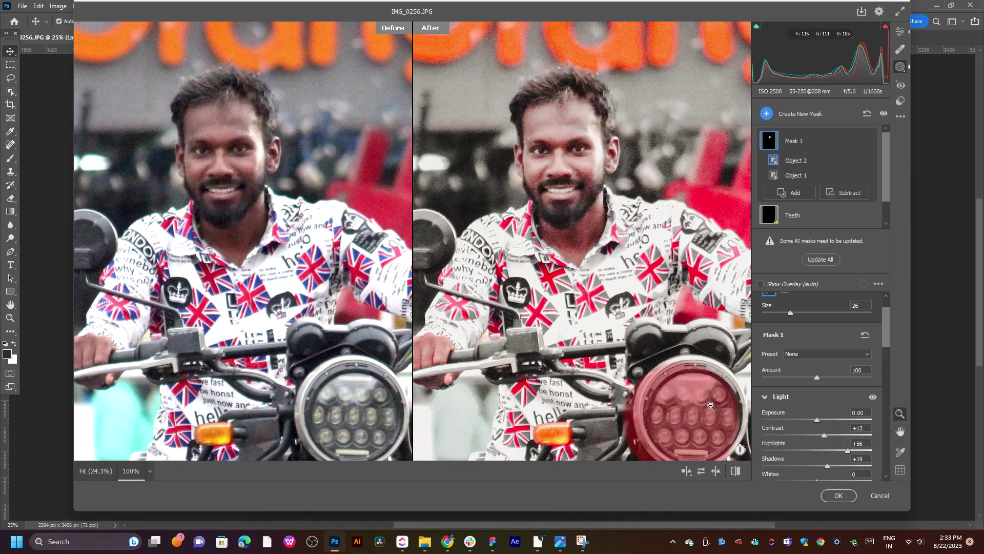
scroll(815, 359, "down", 3)
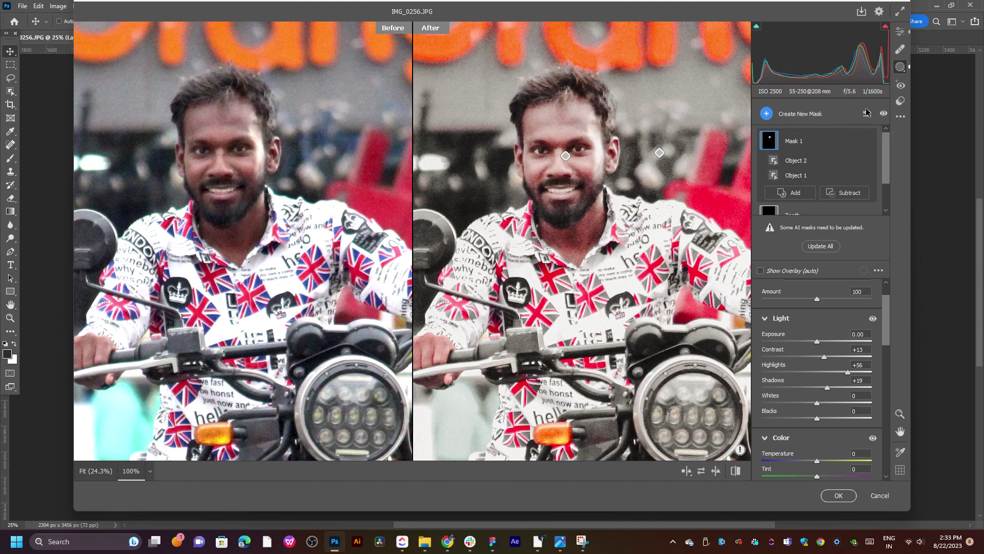
left_click(808, 113)
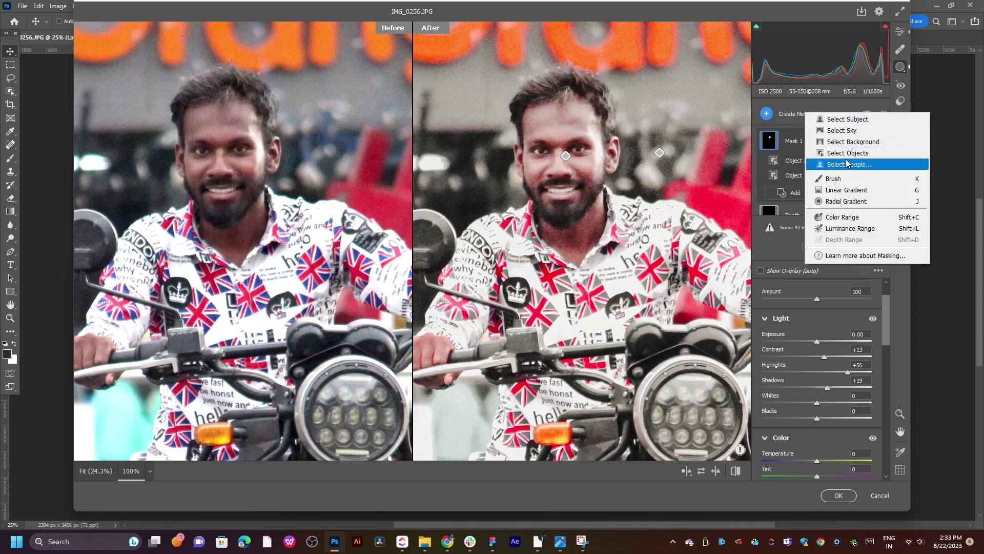
left_click(849, 142)
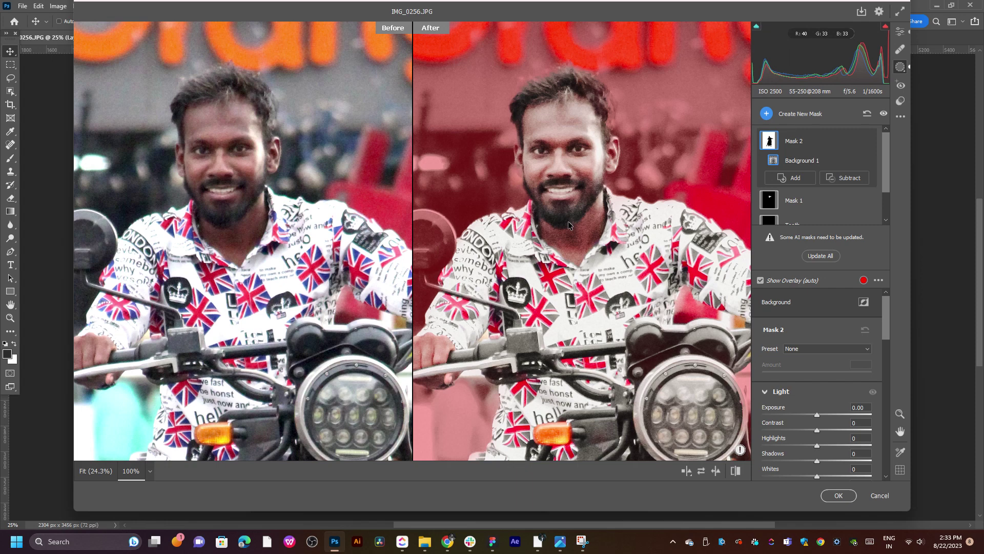
Step: Darken the background mask: Highlights -24, Shadows -29, Whites -6, Blacks -17
left_click(568, 220)
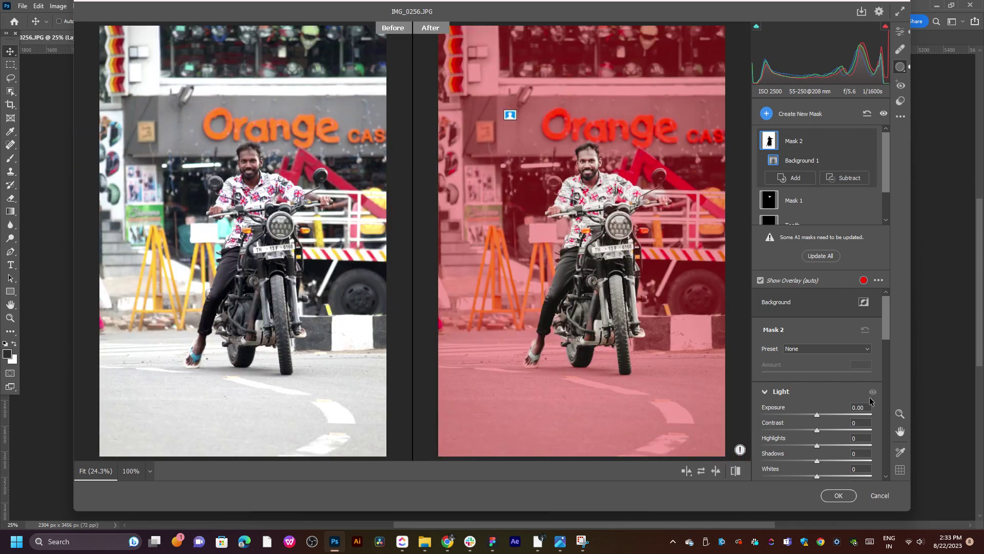
scroll(870, 400, "down", 4)
mouse_move(817, 349)
left_mouse_down()
mouse_move(843, 350)
mouse_move(749, 363)
mouse_move(804, 355)
left_mouse_up()
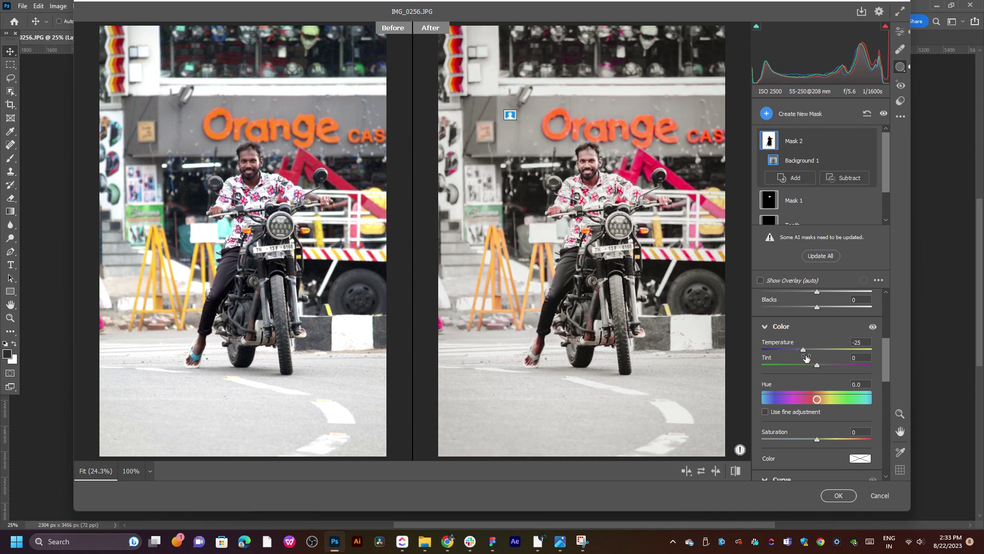
key("y")
scroll(807, 353, "up", 3)
scroll(829, 369, "down", 2)
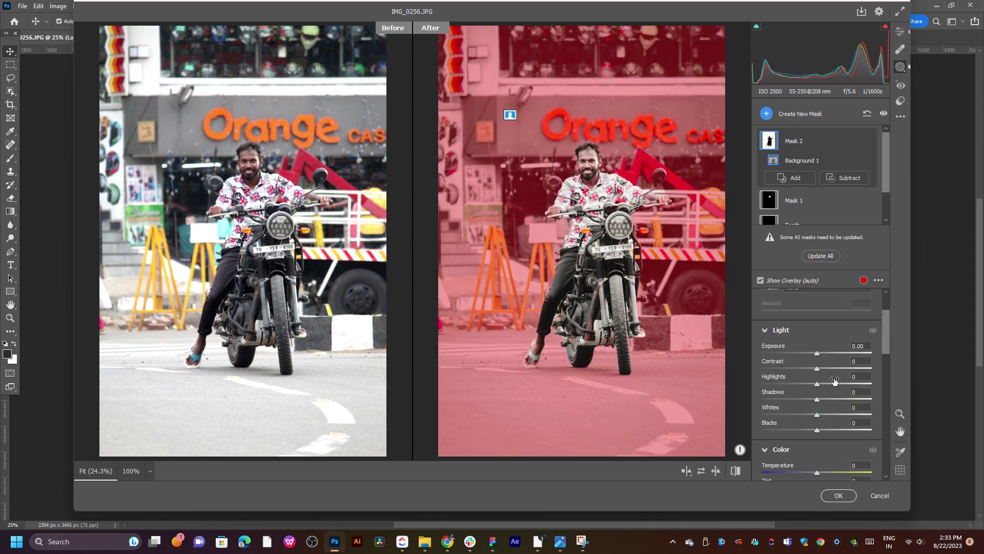
mouse_move(816, 399)
left_mouse_down()
mouse_move(732, 409)
mouse_move(800, 405)
mouse_move(844, 385)
mouse_move(804, 388)
mouse_move(747, 423)
mouse_move(814, 414)
mouse_move(831, 430)
mouse_move(808, 431)
left_mouse_up()
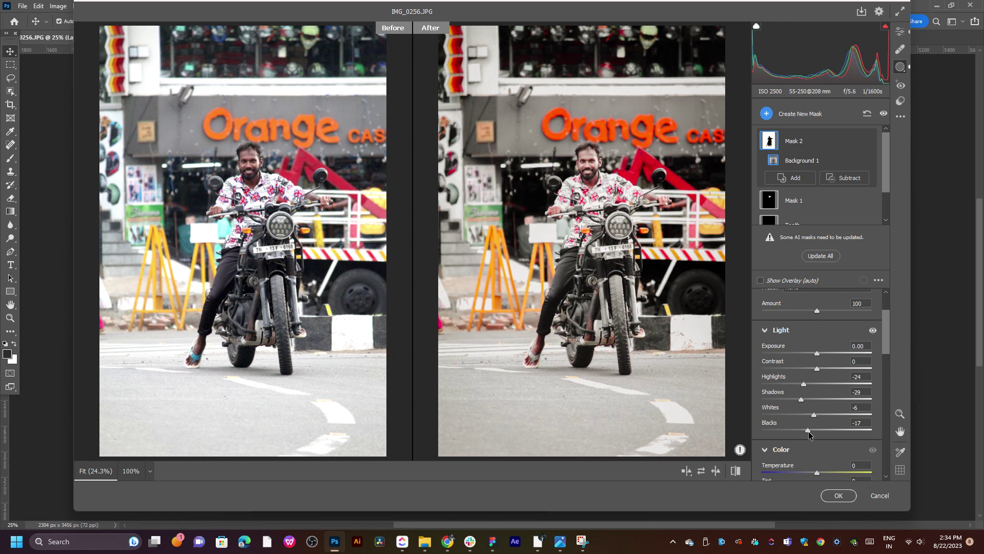
left_click(807, 113)
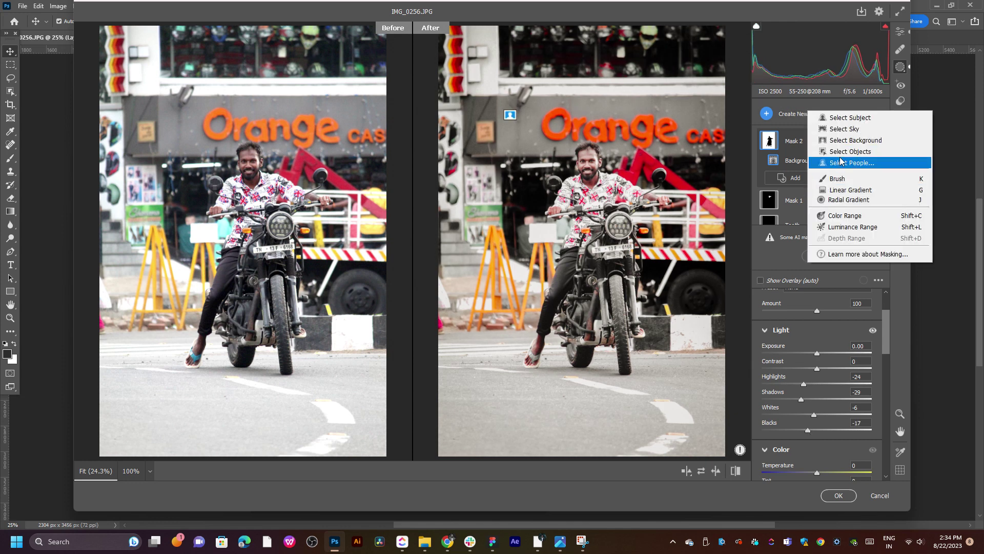
Step: Create Mask 3 with Select Subject to mask the man and motorbike
left_click(851, 152)
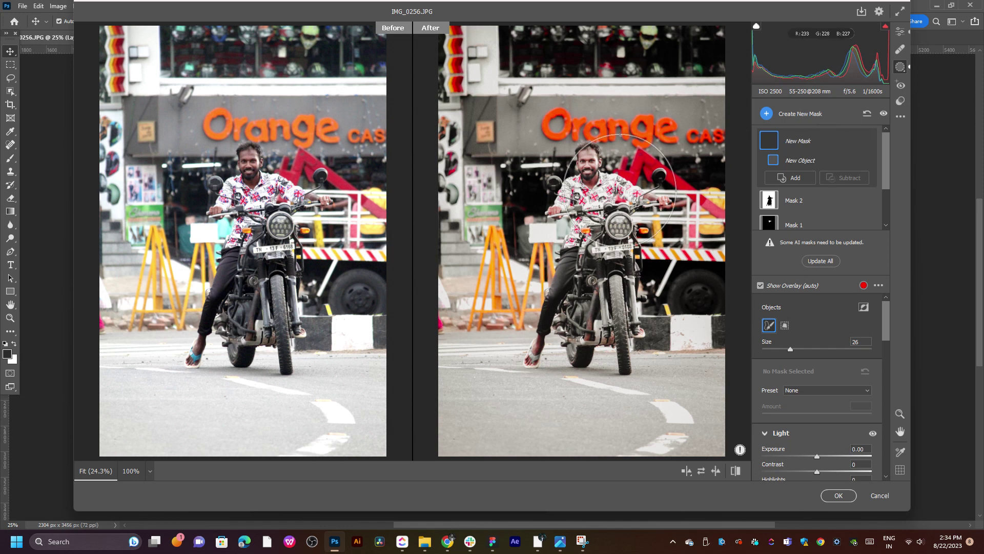
left_click(799, 115)
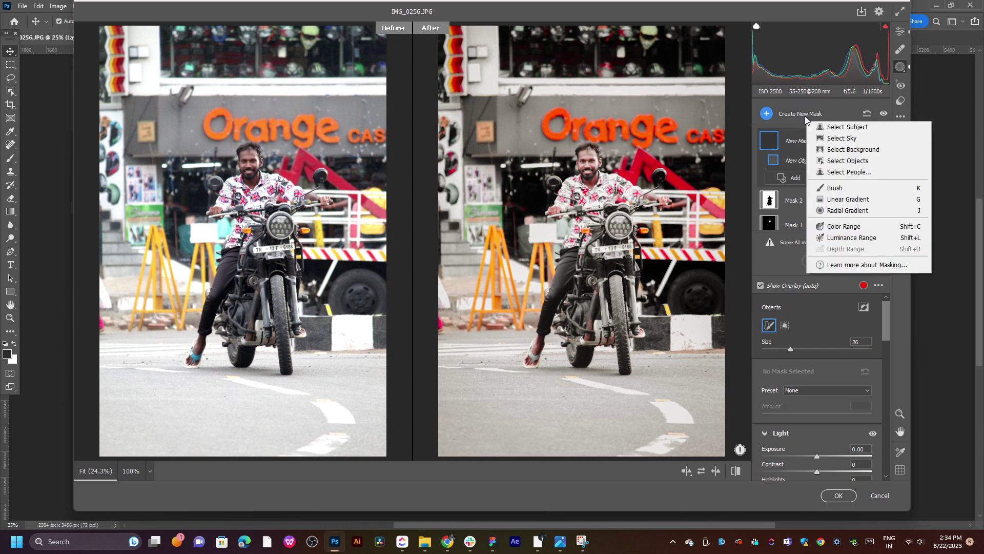
left_click(848, 128)
Step: Set Mask 3's Highlights +21, Shadows -25, Whites +12 and Blacks -7
scroll(849, 367, "down", 3)
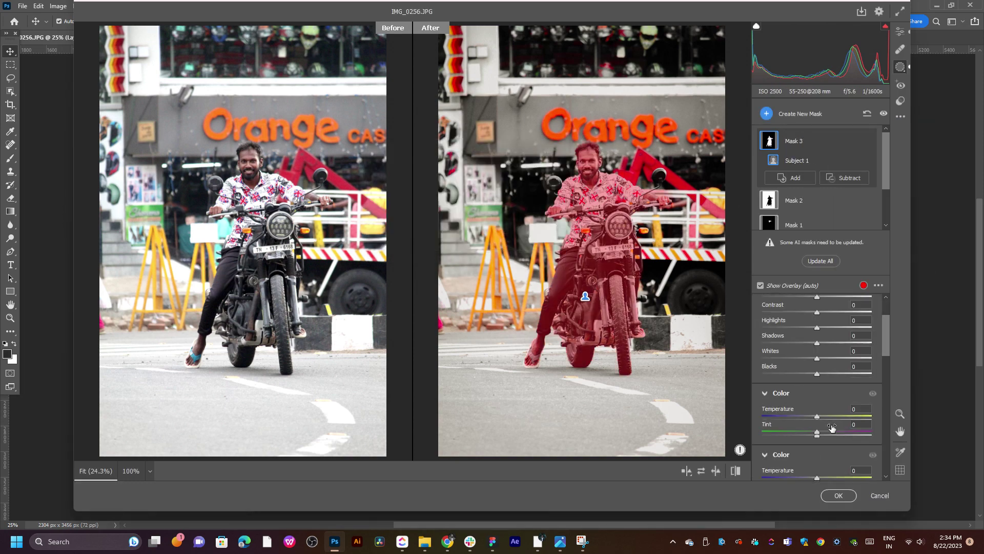
scroll(817, 379, "down", 2)
mouse_move(817, 359)
left_mouse_down()
mouse_move(833, 362)
mouse_move(803, 343)
mouse_move(816, 327)
mouse_move(829, 333)
left_mouse_up()
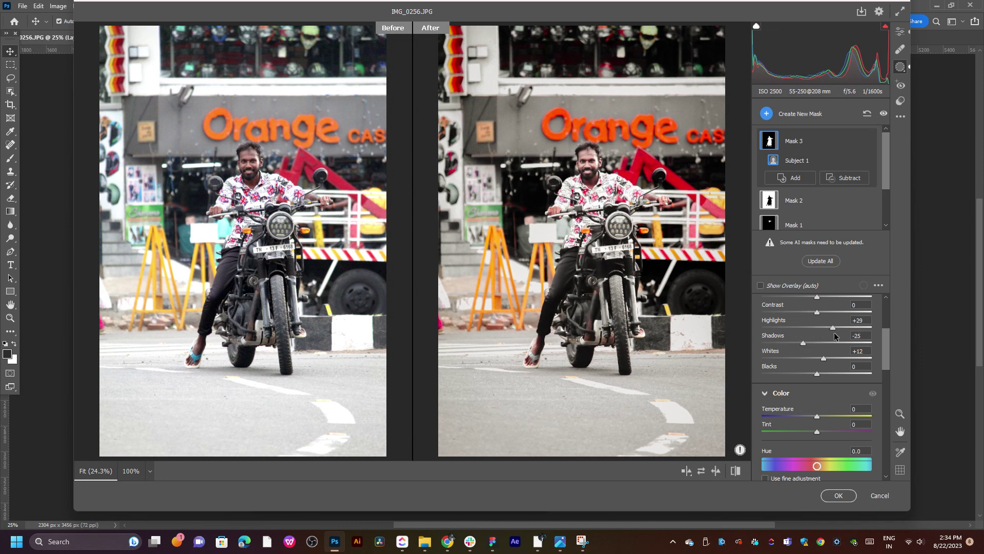
left_click_drag(817, 373, 815, 376)
Step: In the Color Mixer, set hues to Oranges +8, Greens +16 and Blues -20
left_click(900, 31)
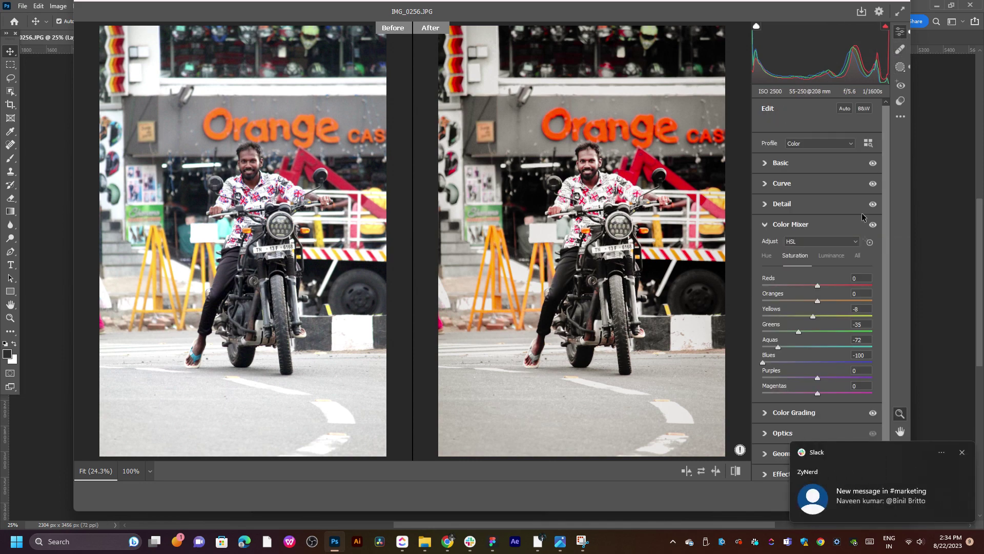
left_click(618, 190)
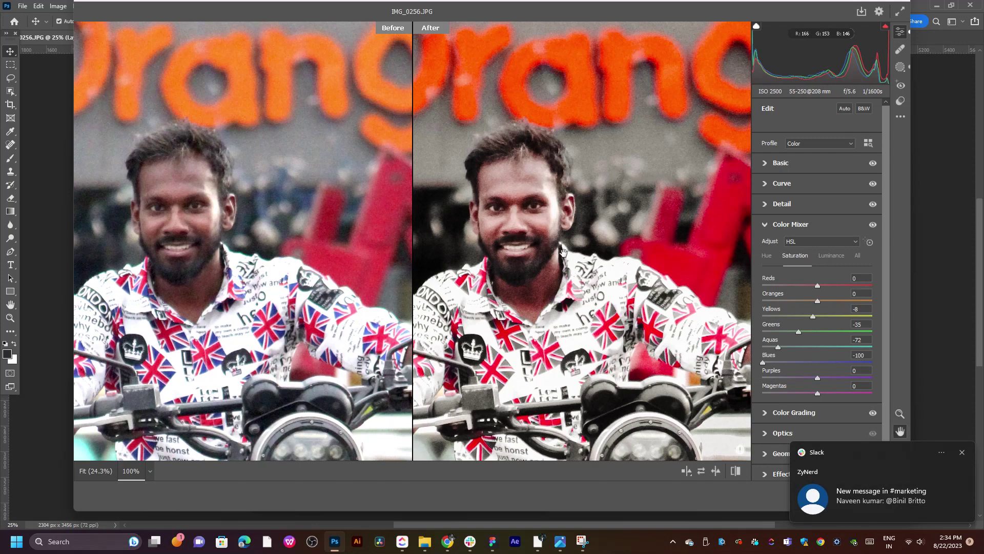
left_click_drag(591, 215, 642, 179)
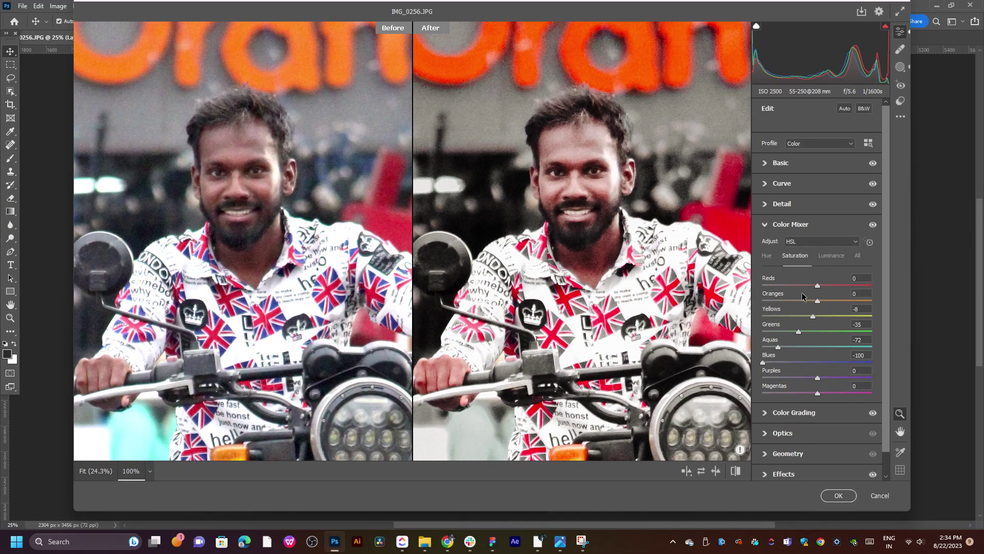
left_click(767, 255)
mouse_move(818, 301)
left_mouse_down()
mouse_move(804, 303)
mouse_move(822, 303)
left_mouse_up()
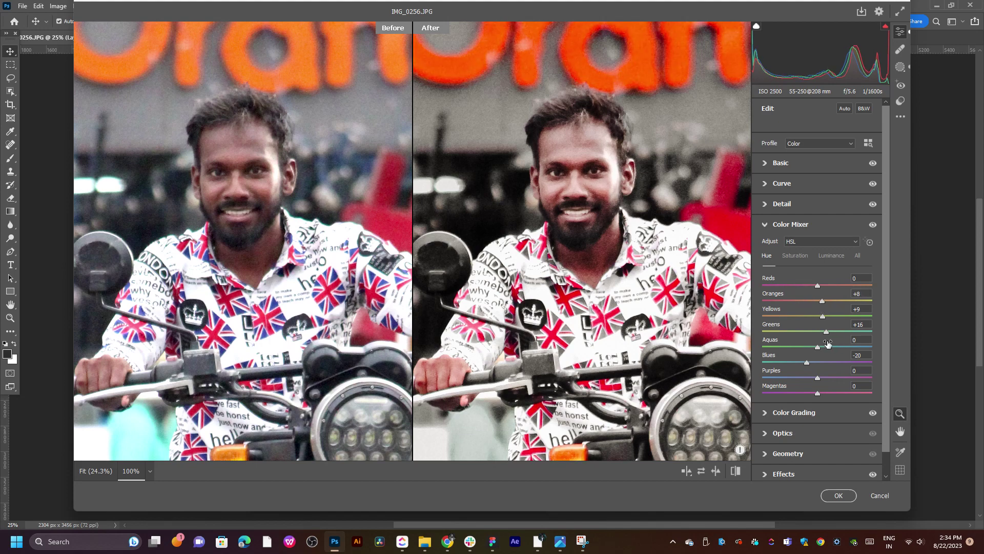
left_click_drag(817, 347, 787, 347)
double_click(787, 348)
Step: In Calibration, set Green Primary hue to +69 and Blue Primary hue to -13
scroll(823, 367, "down", 1)
left_click(795, 472)
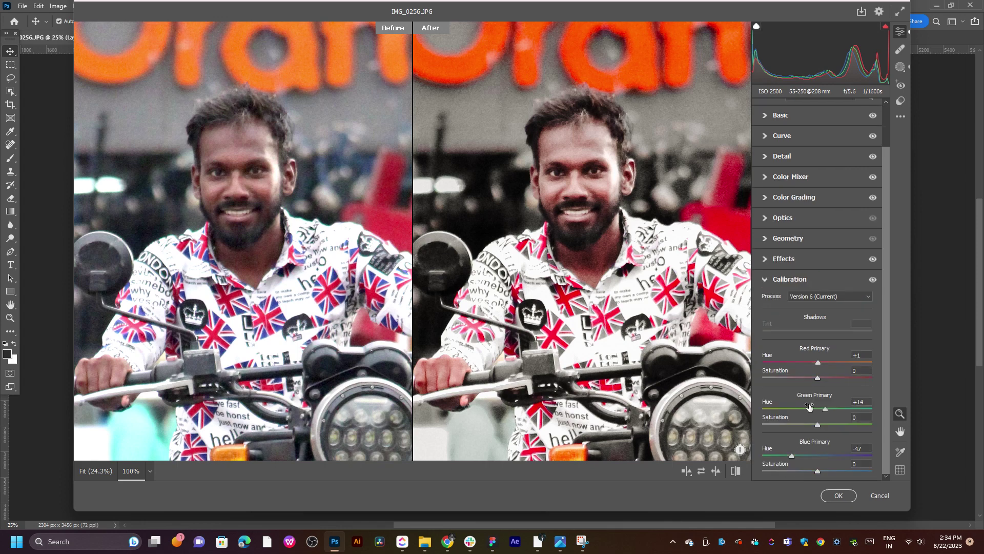
mouse_move(804, 456)
left_mouse_down()
mouse_move(824, 456)
mouse_move(754, 463)
mouse_move(810, 456)
left_mouse_up()
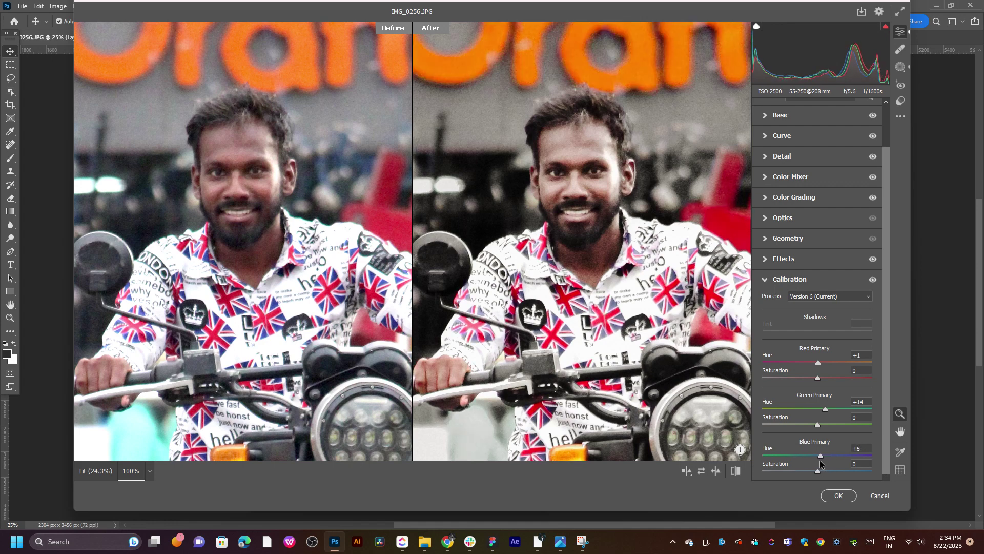
left_click_drag(825, 408, 912, 408)
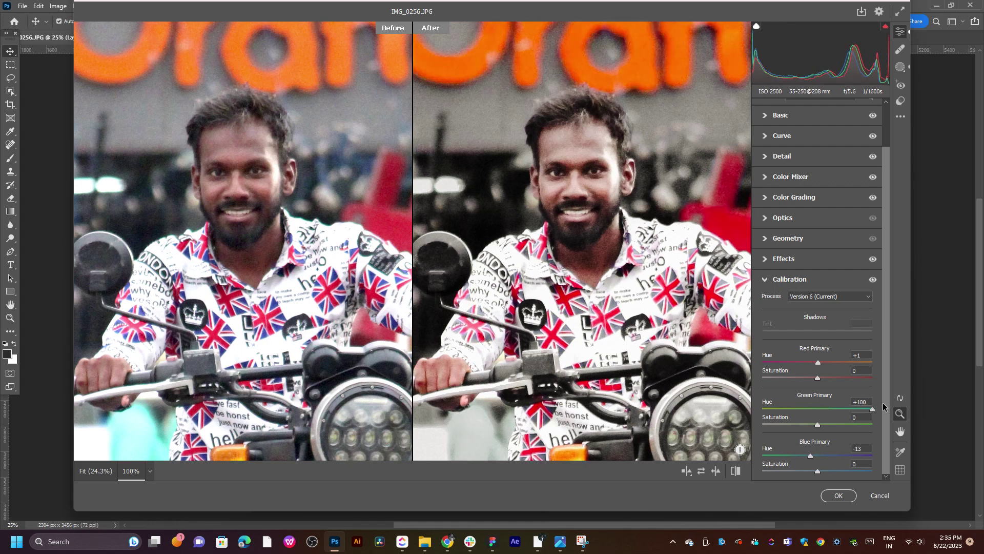
left_click(533, 240)
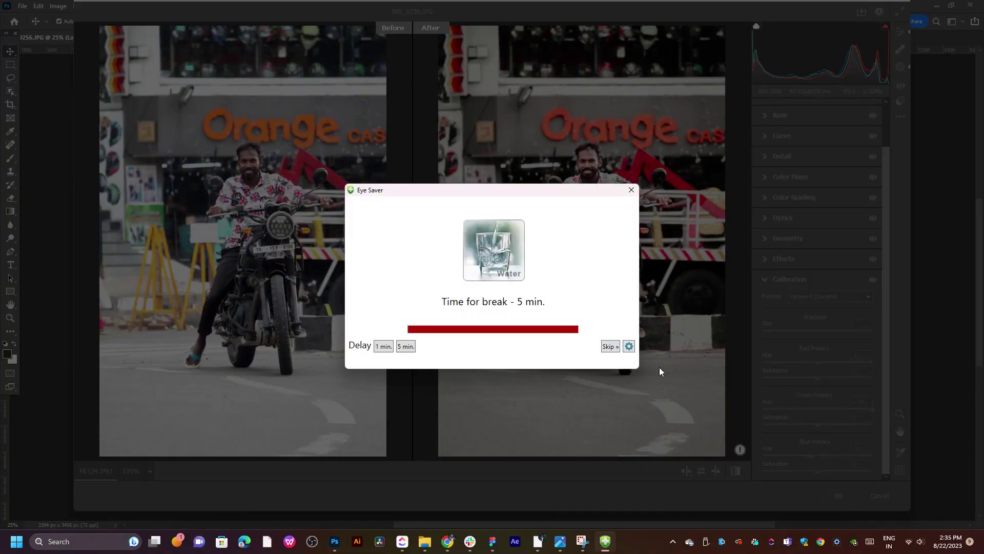
left_click(613, 349)
left_click_drag(796, 409, 913, 402)
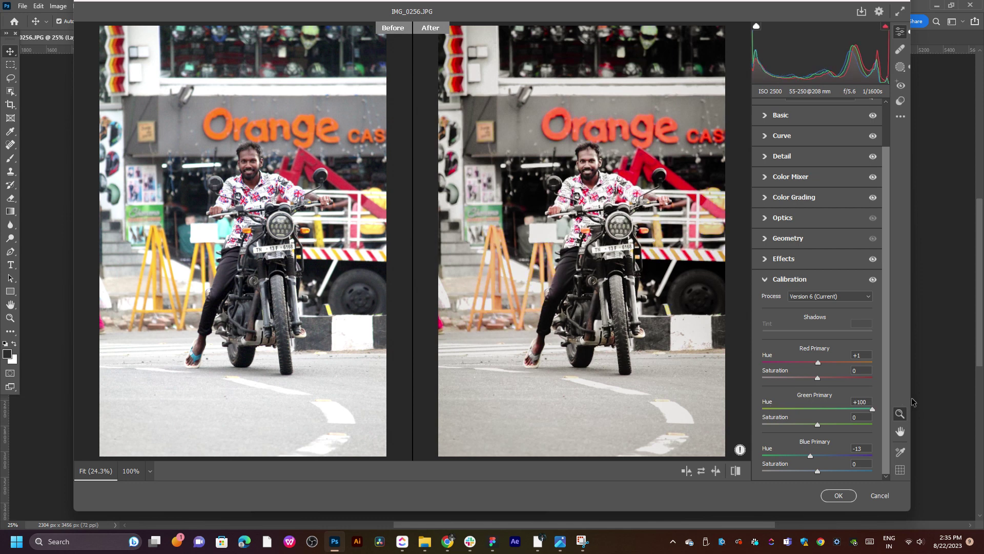
left_click_drag(910, 402, 855, 409)
Step: Lighten the Effects vignetting slightly and set the Optics lens vignette to +4, then reopen Basic
left_click(779, 265)
left_click_drag(812, 351, 813, 352)
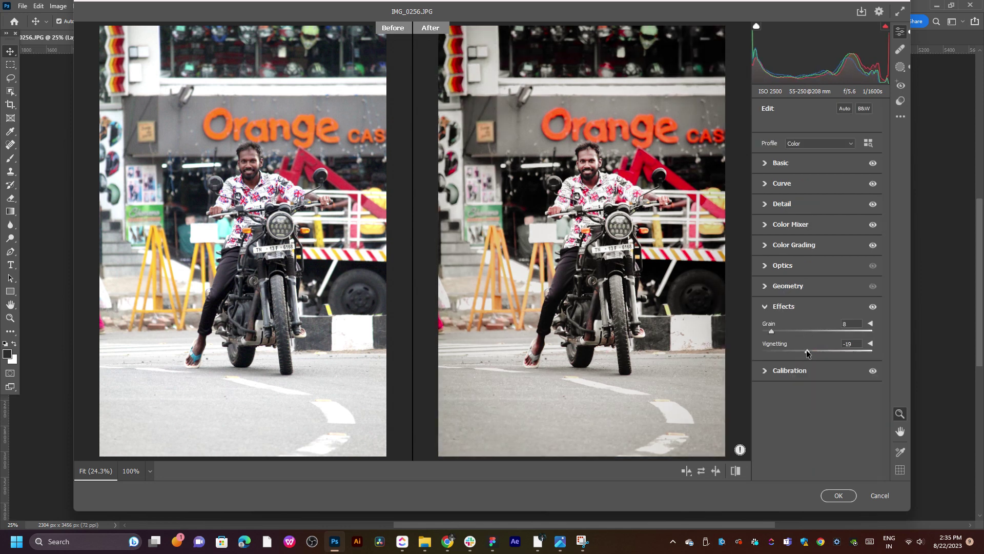
left_click(788, 285)
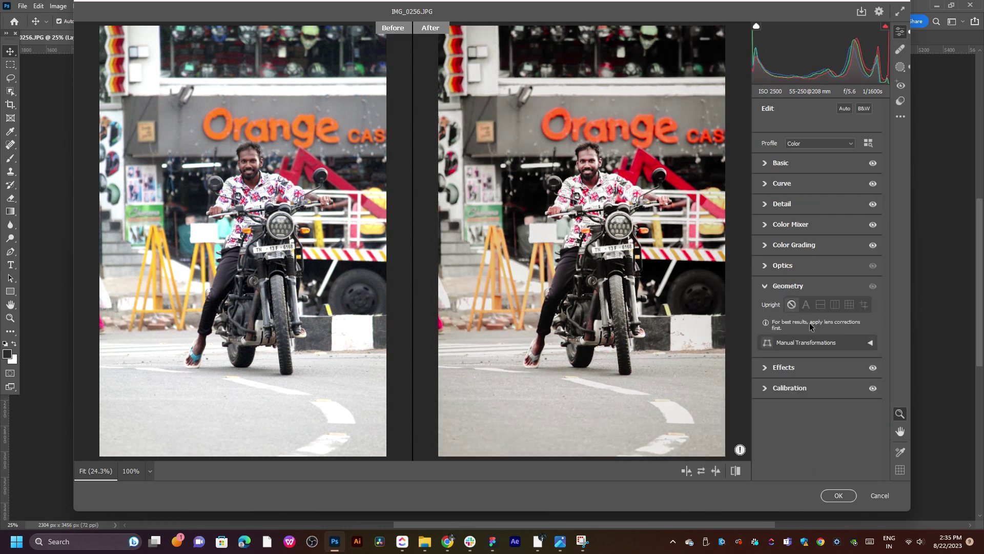
left_click(810, 269)
left_click_drag(814, 310, 818, 311)
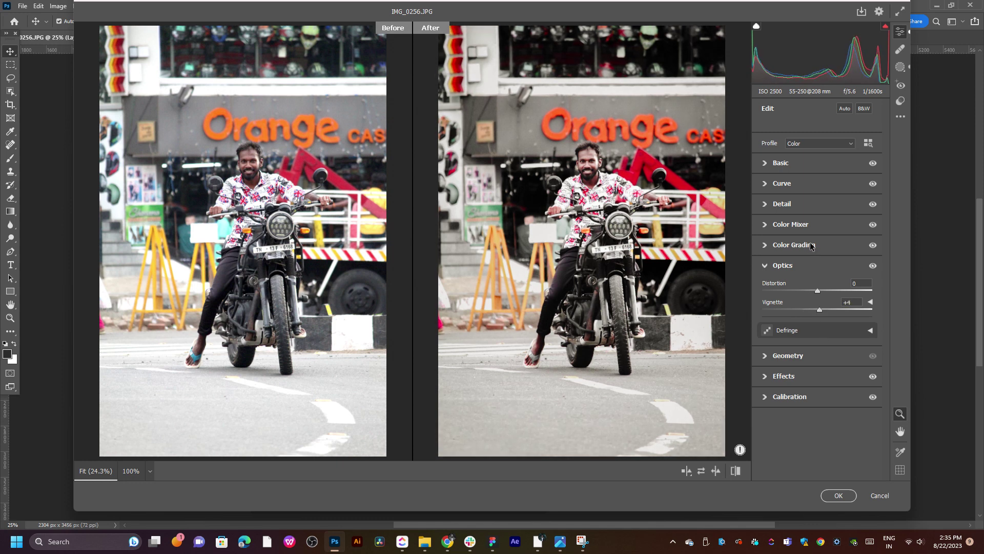
left_click(808, 165)
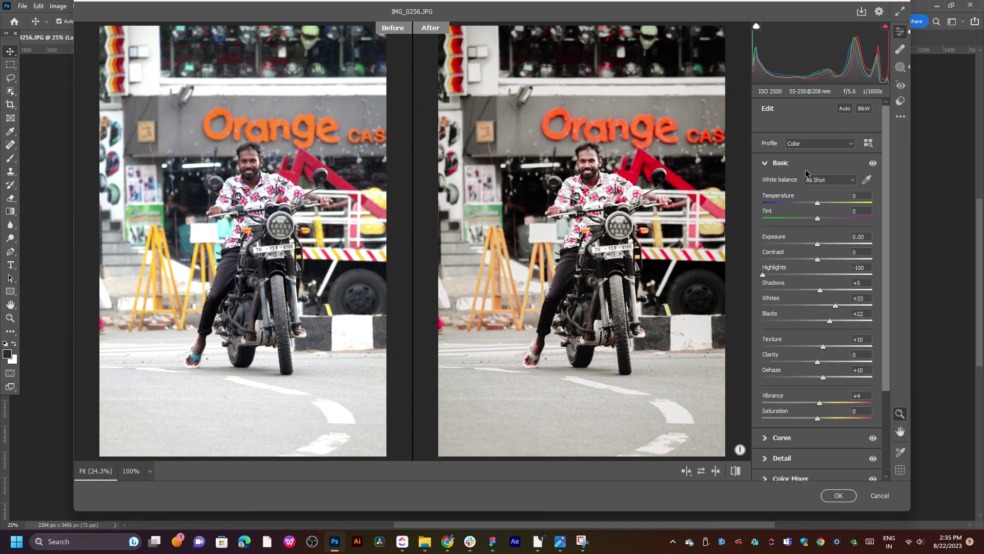
Step: Set Detail to Sharpening 15, Noise Reduction 48 and Color Noise Reduction 10, checking the face at 100%
left_click(606, 180)
left_click_drag(546, 193, 596, 196)
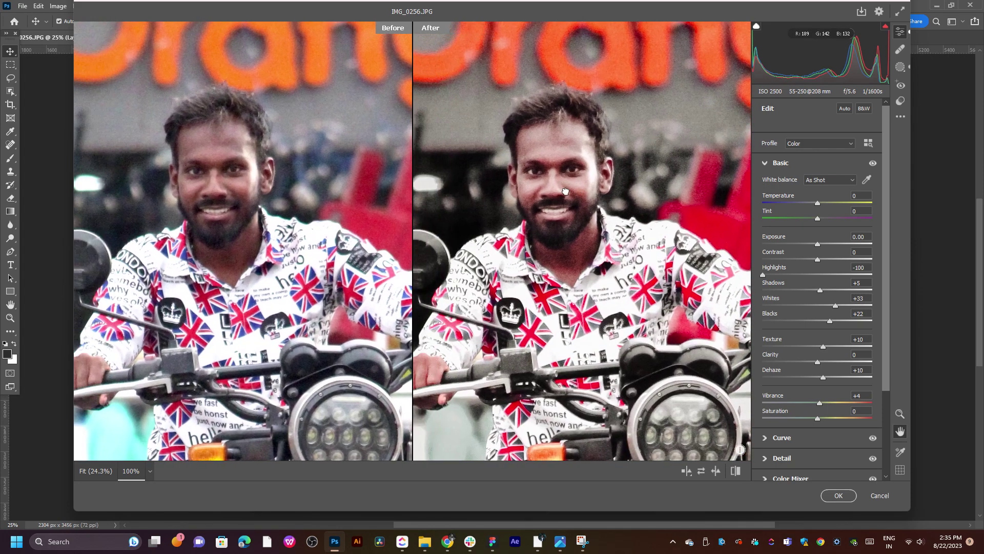
scroll(822, 362, "down", 3)
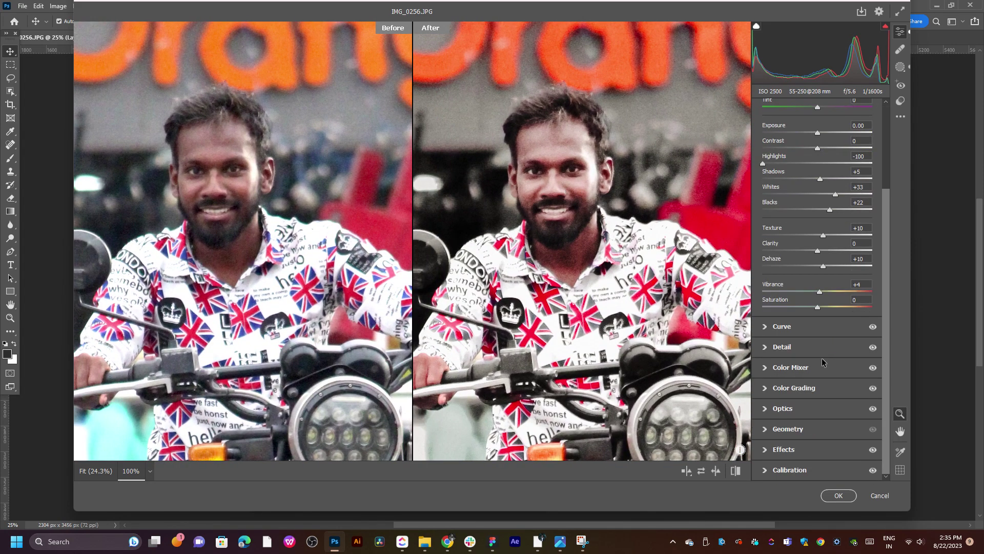
left_click(794, 351)
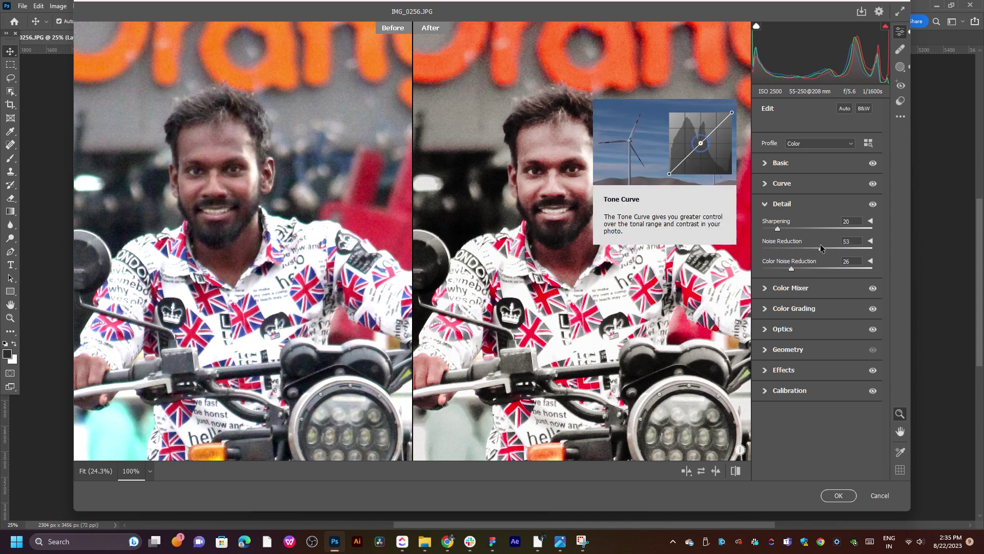
double_click(803, 249)
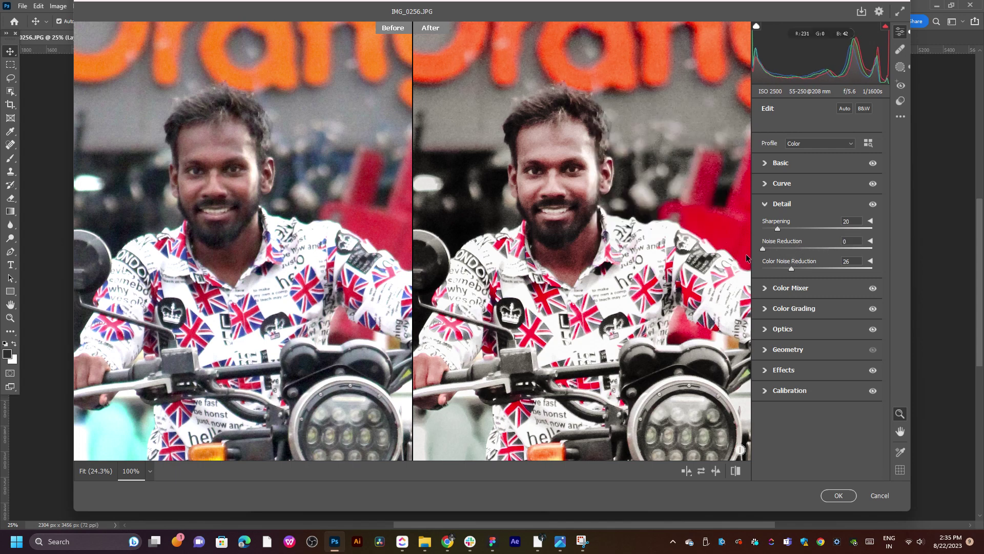
mouse_move(763, 249)
left_mouse_down()
mouse_move(903, 256)
mouse_move(816, 254)
left_mouse_up()
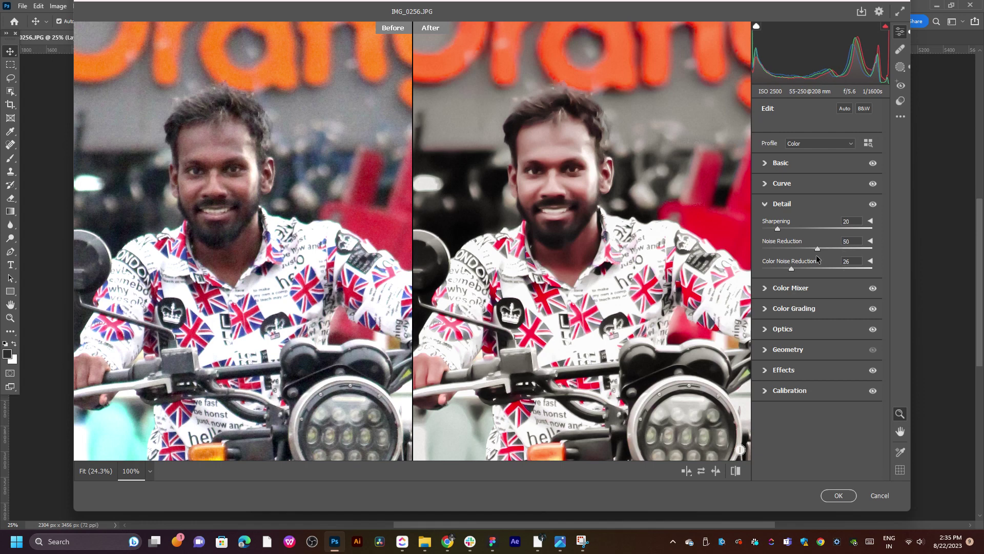
left_click(811, 269)
left_click_drag(816, 269, 768, 268)
mouse_move(822, 268)
left_mouse_down()
mouse_move(831, 269)
mouse_move(749, 280)
mouse_move(773, 272)
left_mouse_up()
left_click_drag(772, 225, 770, 226)
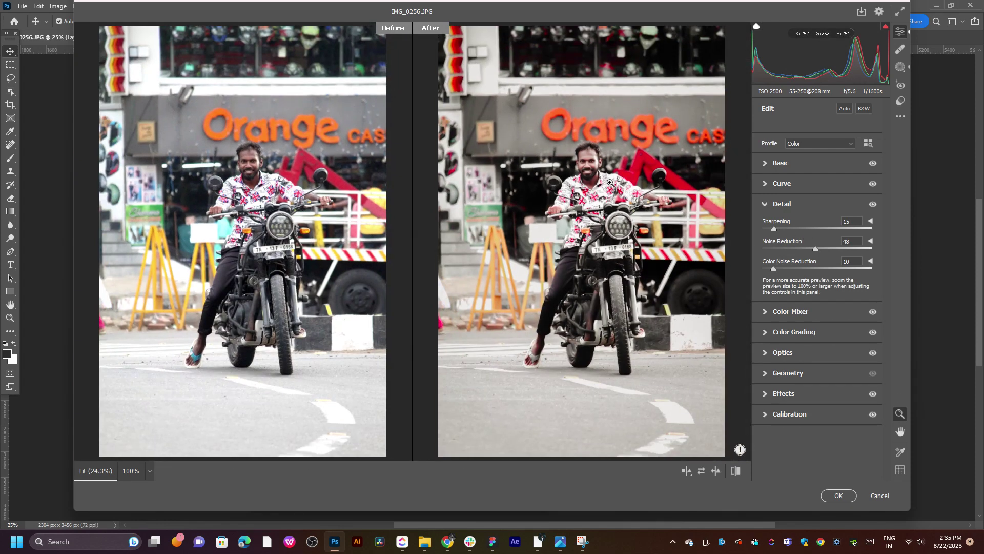
left_click(597, 175)
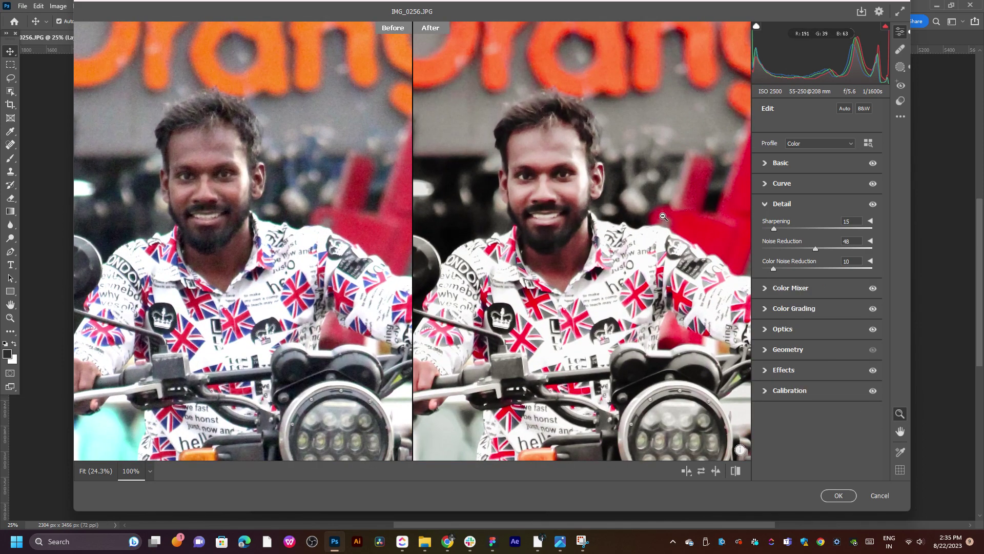
Step: Set Highlights -79, Whites +33 and Blacks +21, then apply the Camera Raw grade
left_click(780, 163)
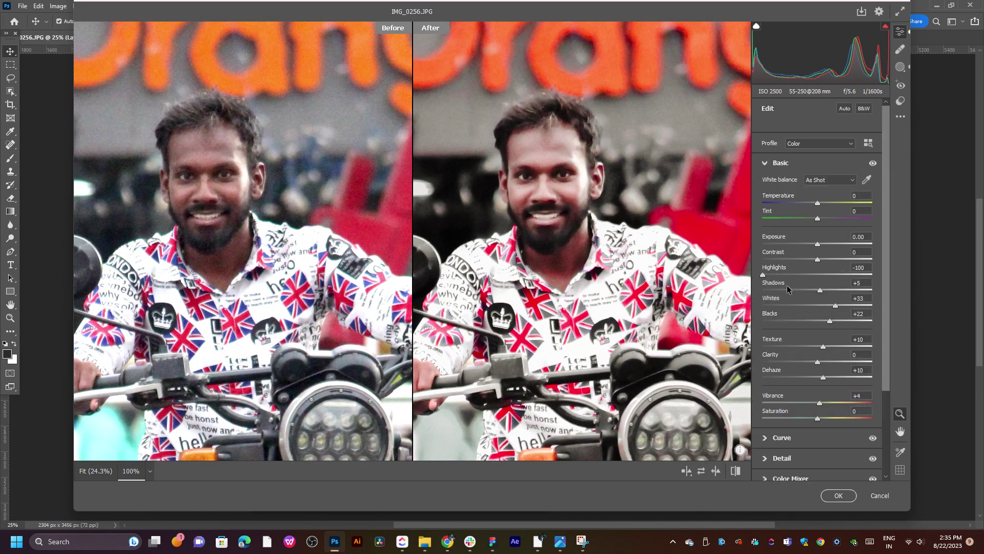
mouse_move(763, 275)
left_mouse_down()
mouse_move(794, 276)
mouse_move(774, 280)
left_mouse_up()
left_click_drag(821, 306, 839, 305)
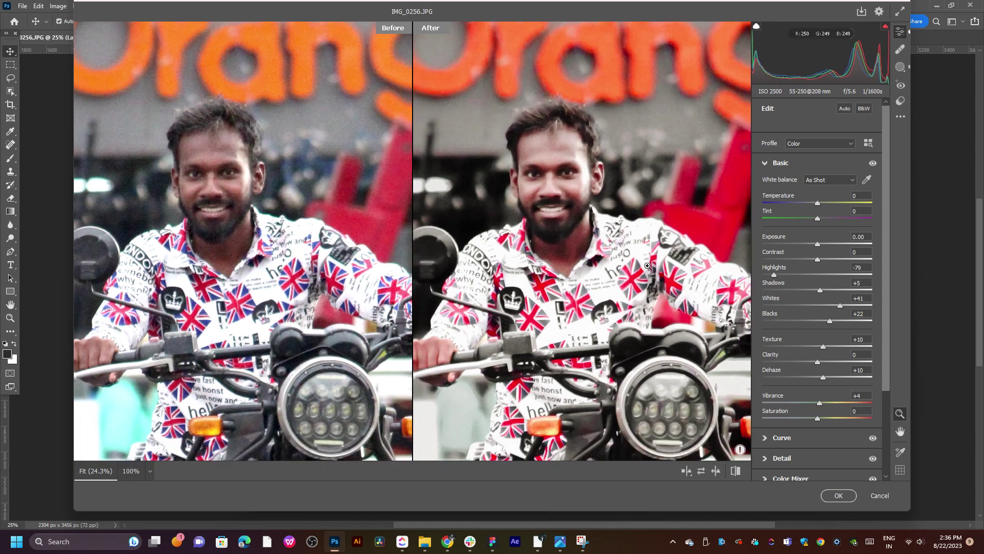
key("ctrl+0")
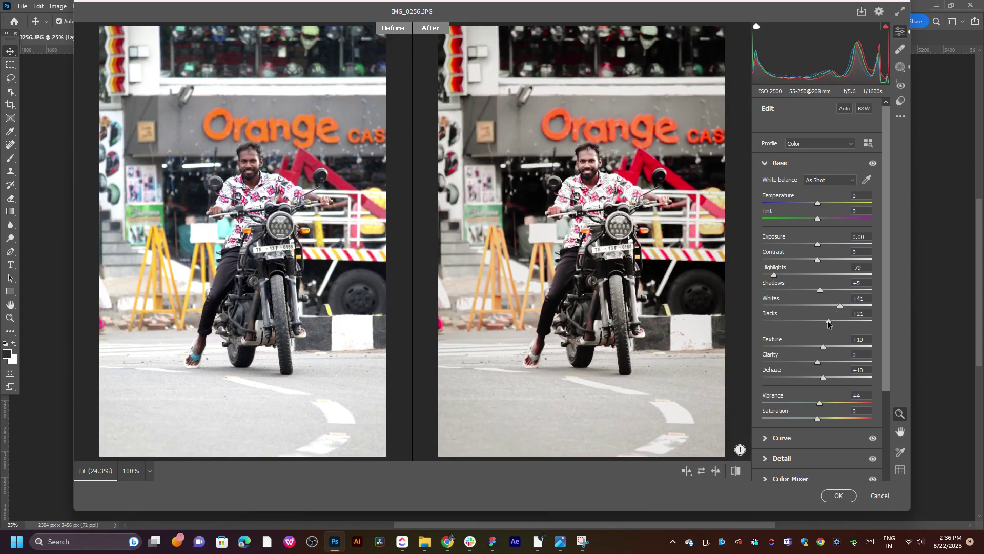
left_click_drag(837, 314, 822, 311)
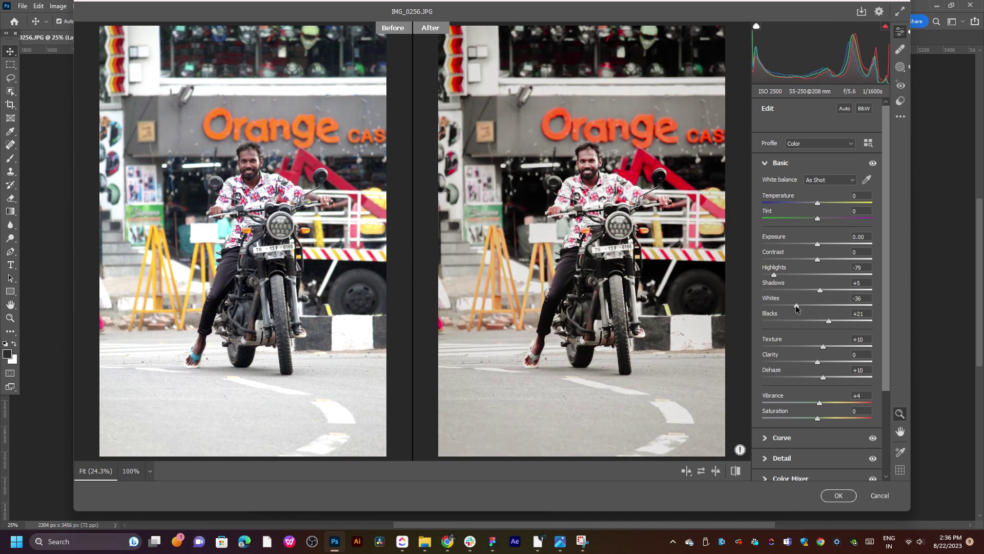
left_click_drag(840, 305, 857, 307)
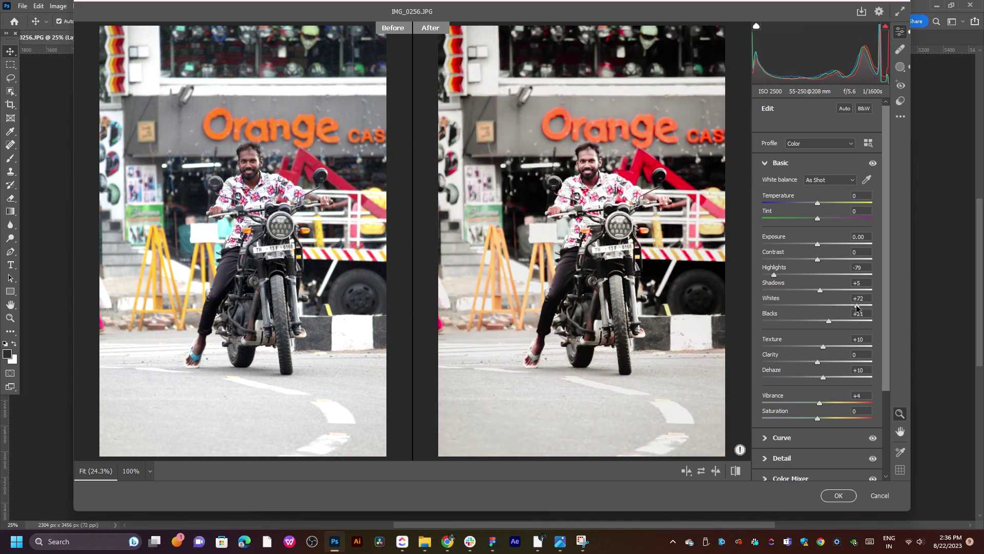
left_click(840, 494)
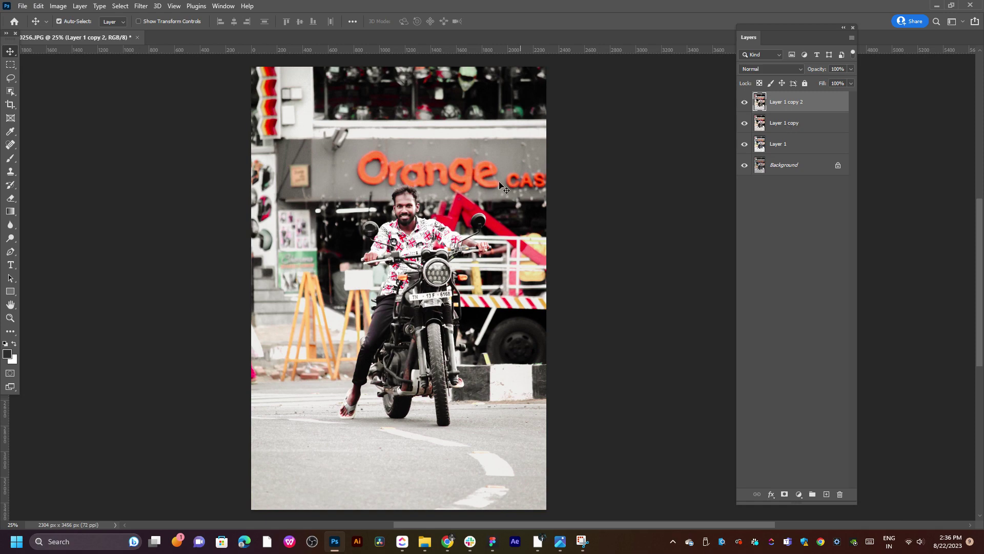
Step: Duplicate the graded layer twice and convert Layer 1 copy 4 to a smart object
key("ctrl")
key("z")
left_click(405, 221)
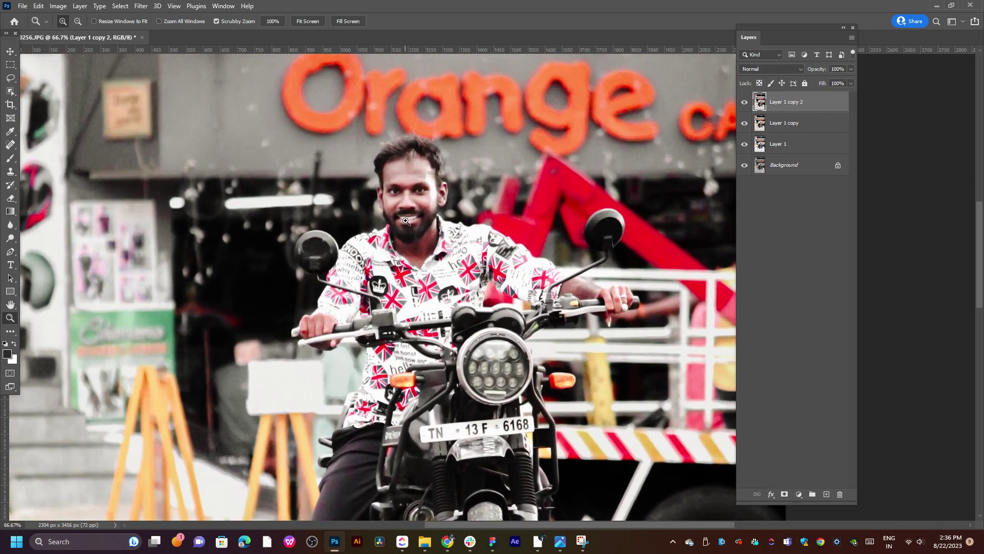
left_click(405, 220)
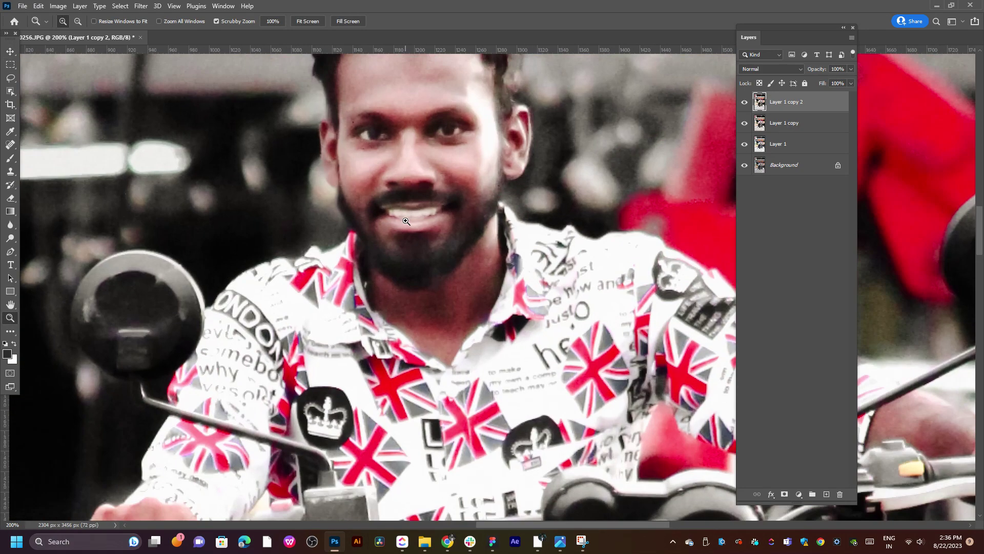
right_click(405, 221)
left_click(435, 225)
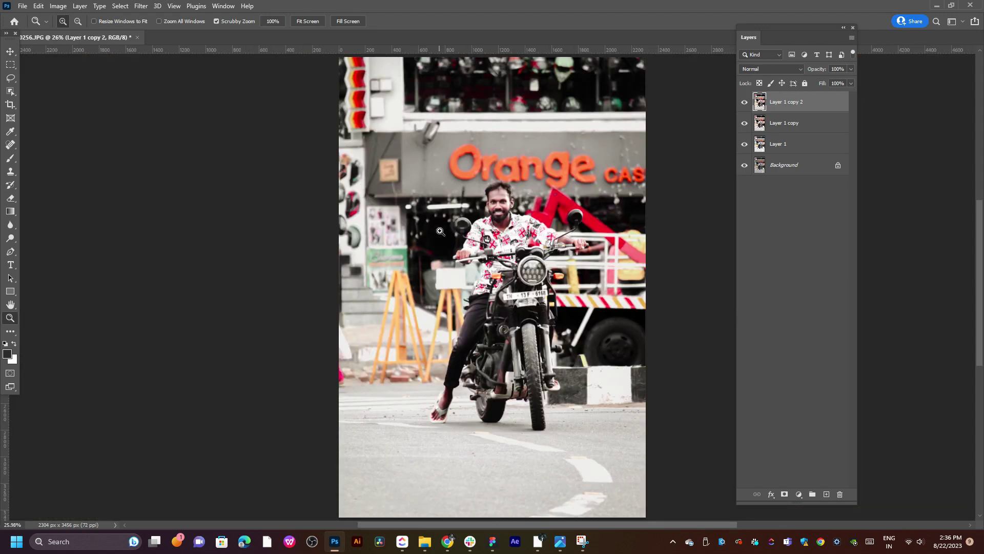
left_click(546, 246)
left_click(546, 246)
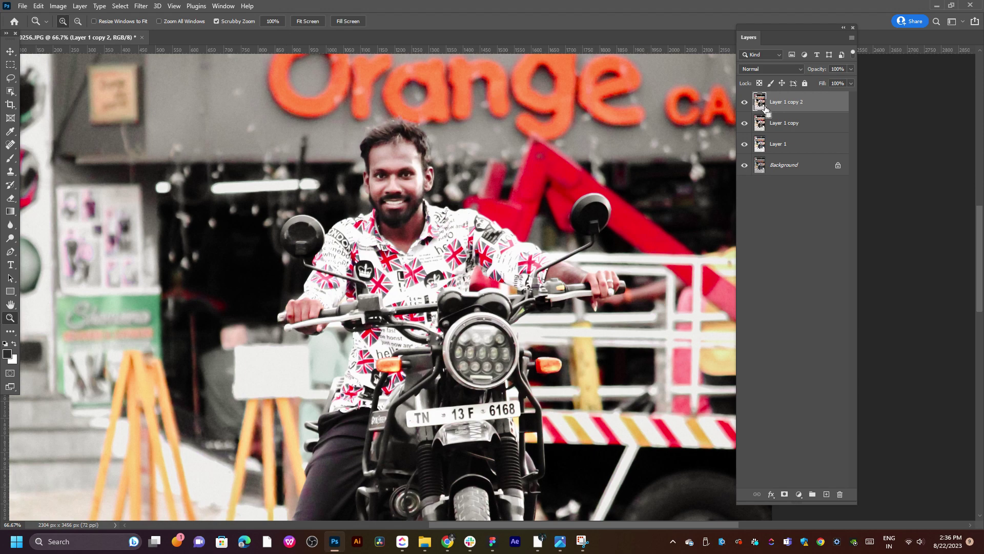
key("ctrl+j")
key("ctrl+j")
right_click(804, 105)
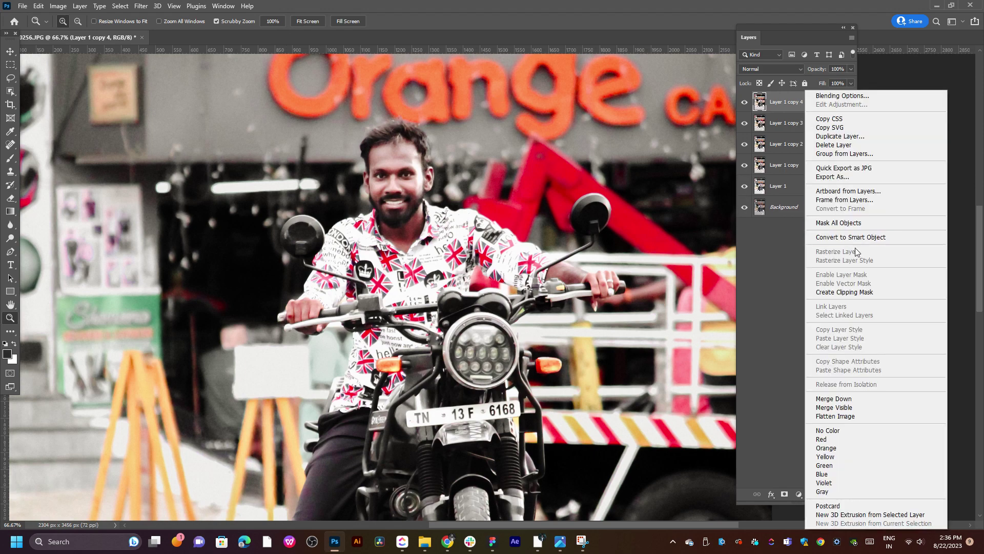
left_click(864, 239)
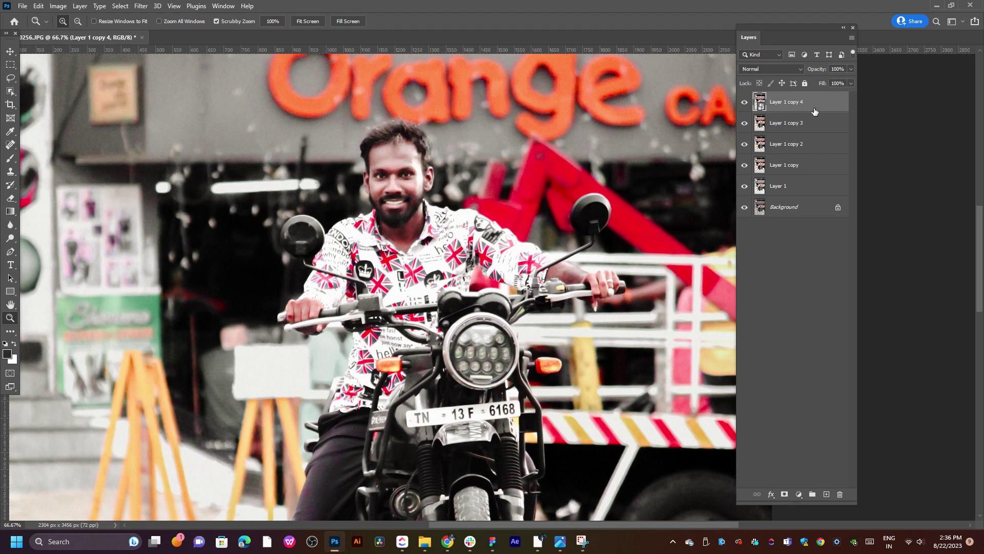
Step: Convert Layer 1 copy 3 to a smart object, hide copy 4, and open the adjustments menu
right_click(810, 124)
left_click(841, 239)
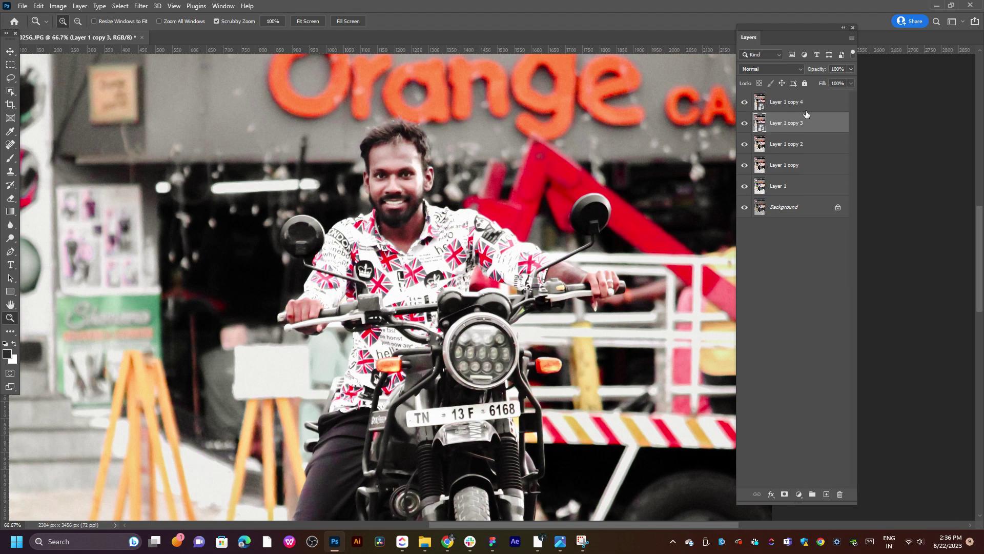
left_click(785, 111)
left_click(744, 102)
left_click(783, 123)
left_click(141, 6)
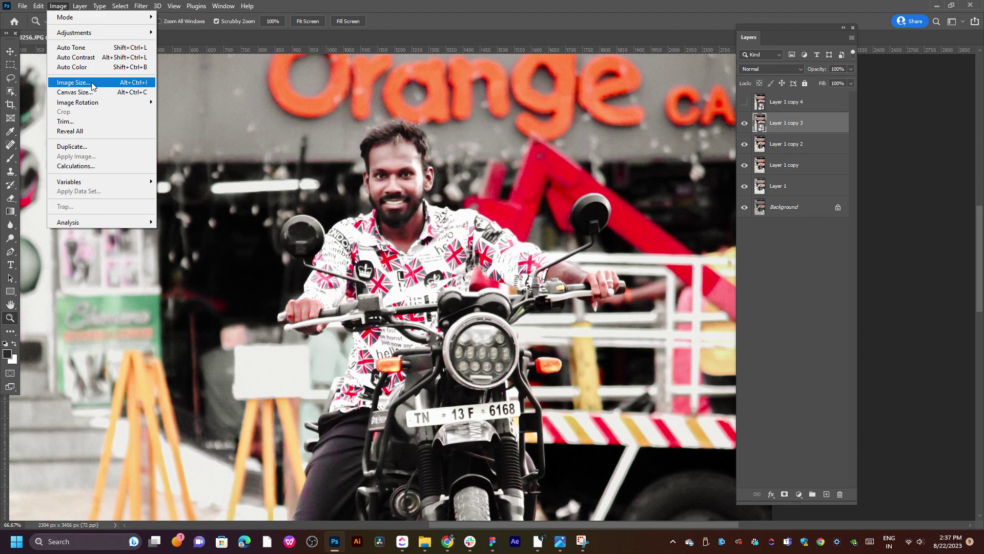
mouse_move(74, 32)
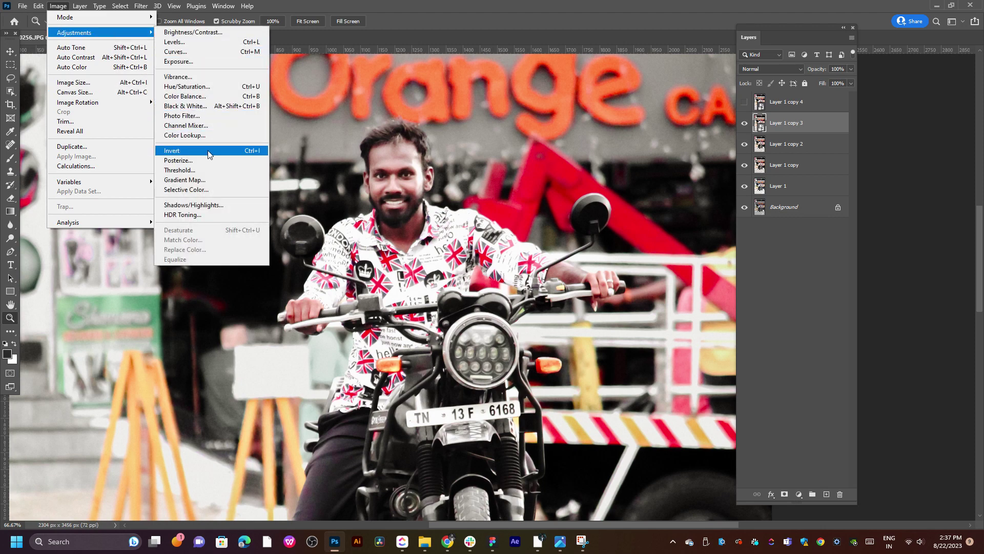
Step: Invert Layer 1 copy 3 and set its blend mode to Vivid Light
left_click(209, 152)
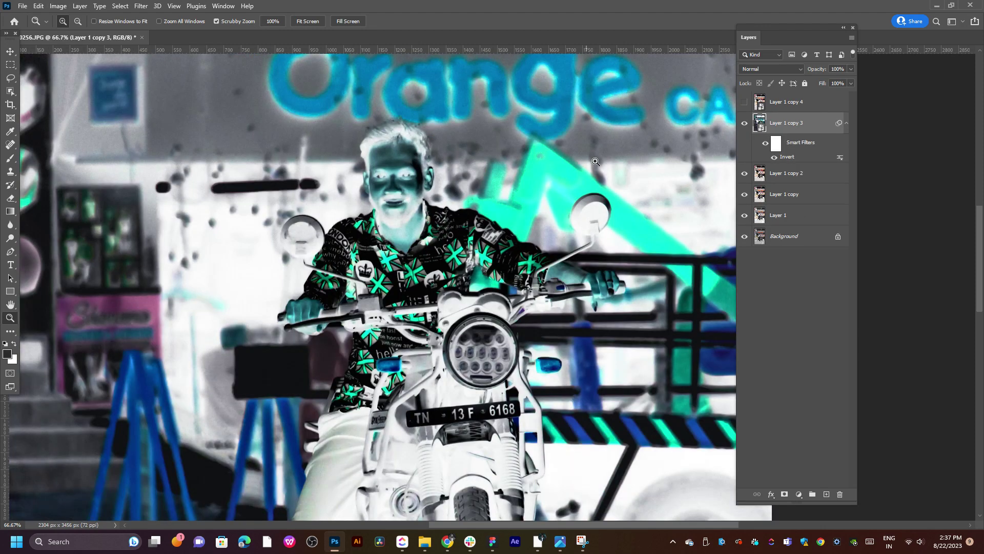
left_click(775, 65)
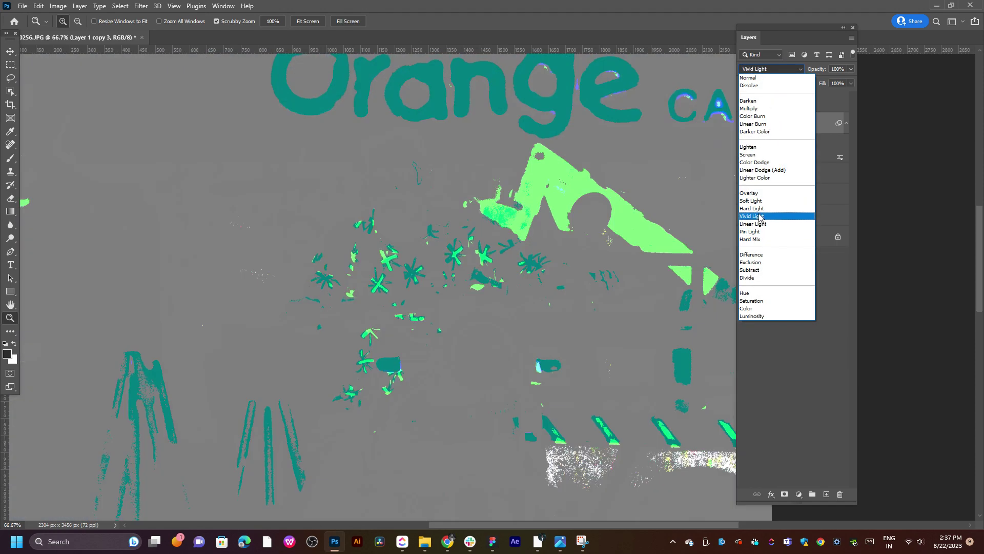
left_click(761, 216)
left_click(759, 69)
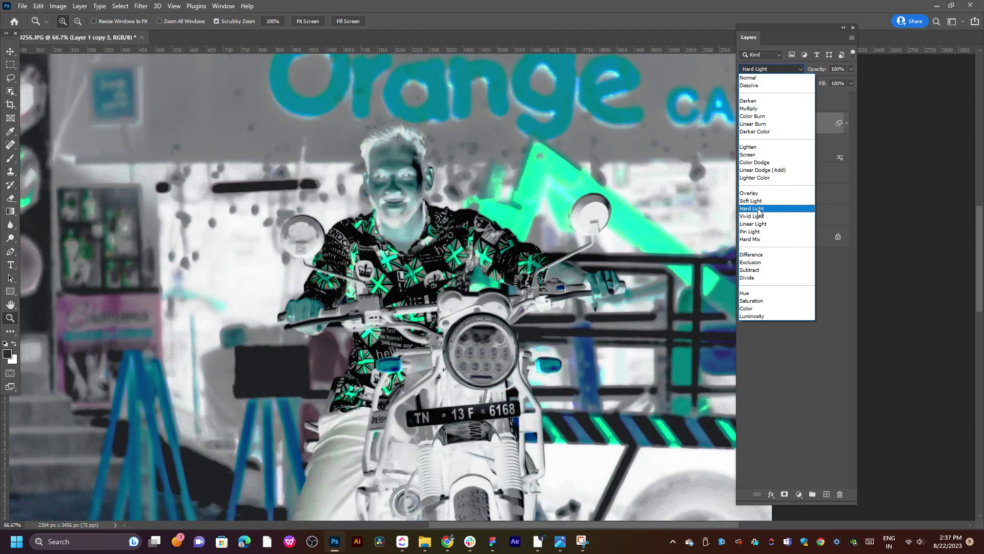
left_click(759, 216)
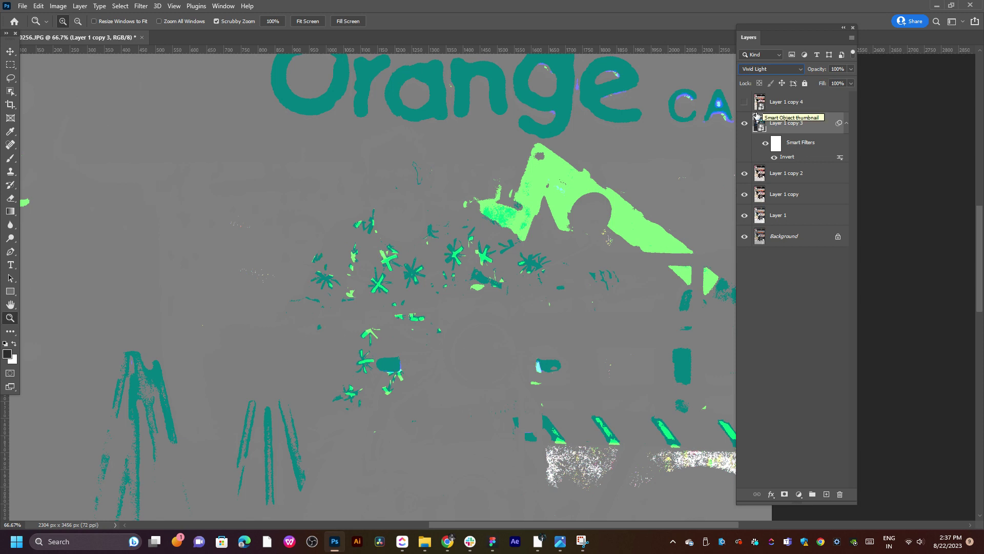
Step: Apply a Gaussian Blur with a 5-pixel radius to the layer
left_click(141, 6)
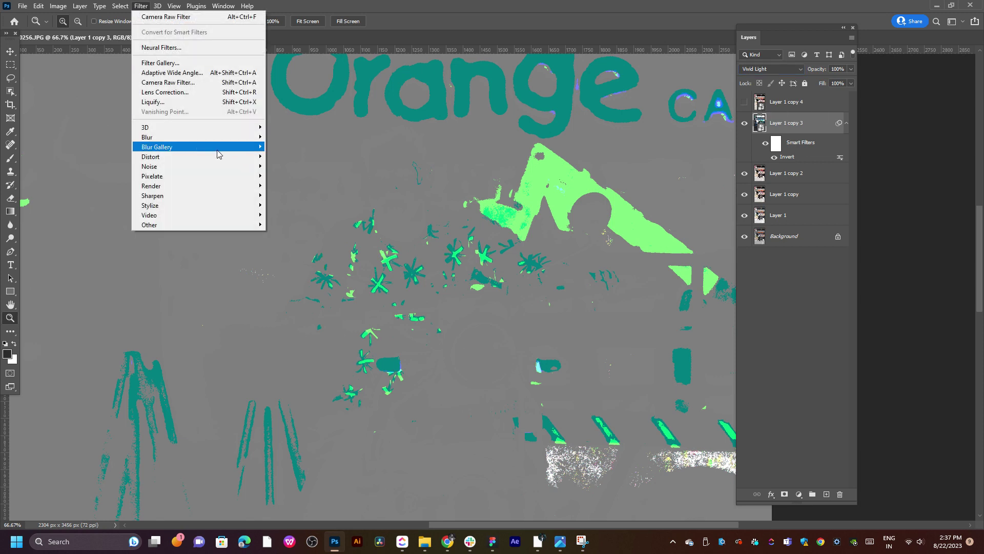
mouse_move(147, 137)
left_click(319, 171)
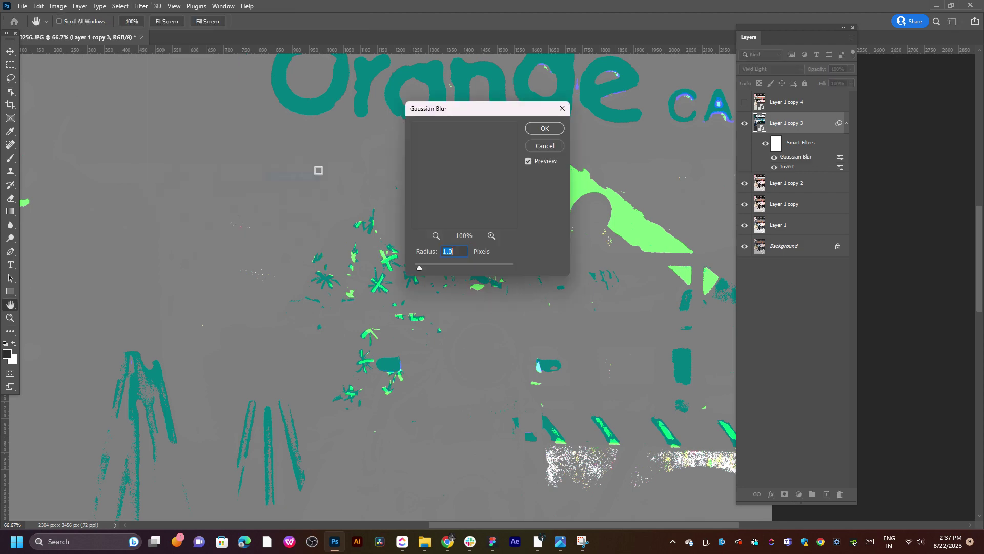
left_click_drag(455, 265, 447, 268)
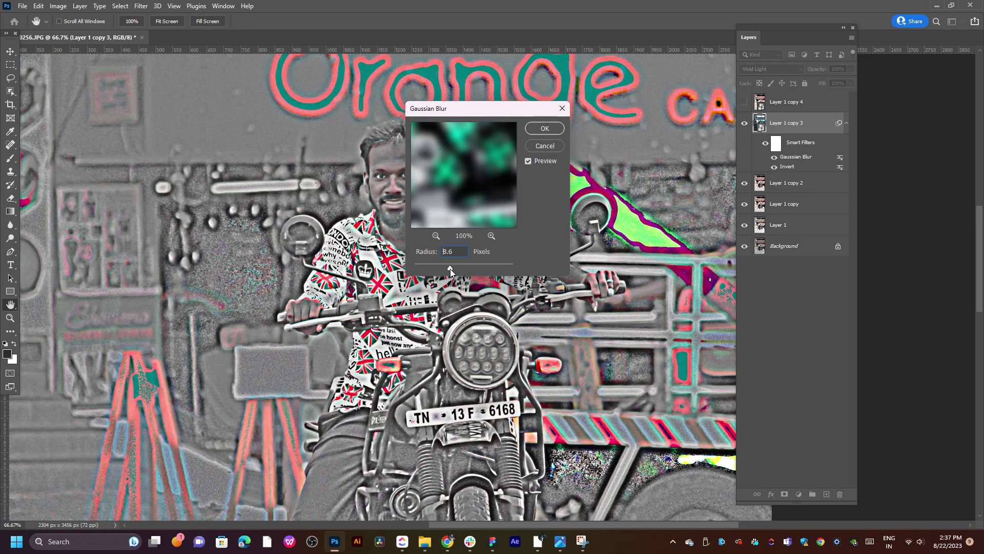
left_click_drag(447, 268, 432, 269)
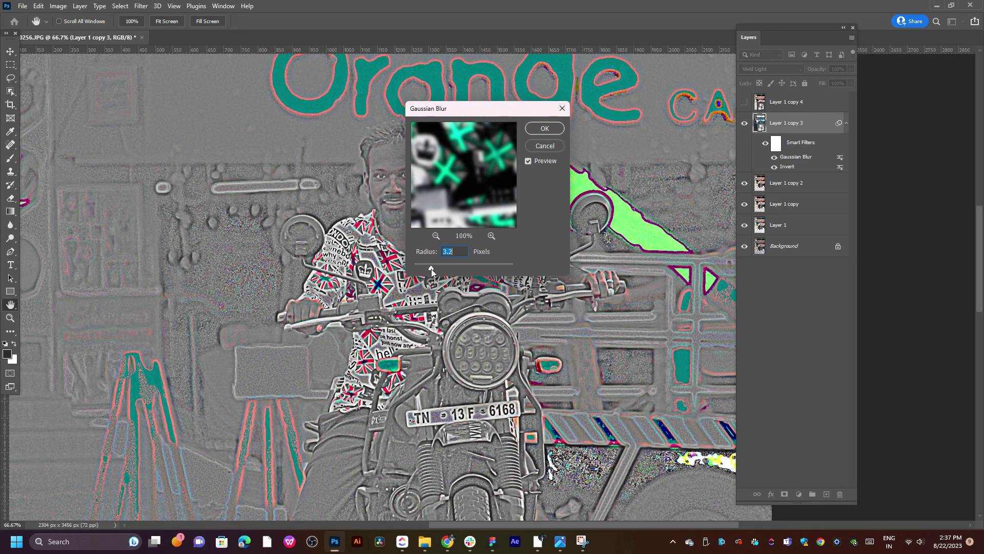
type("5")
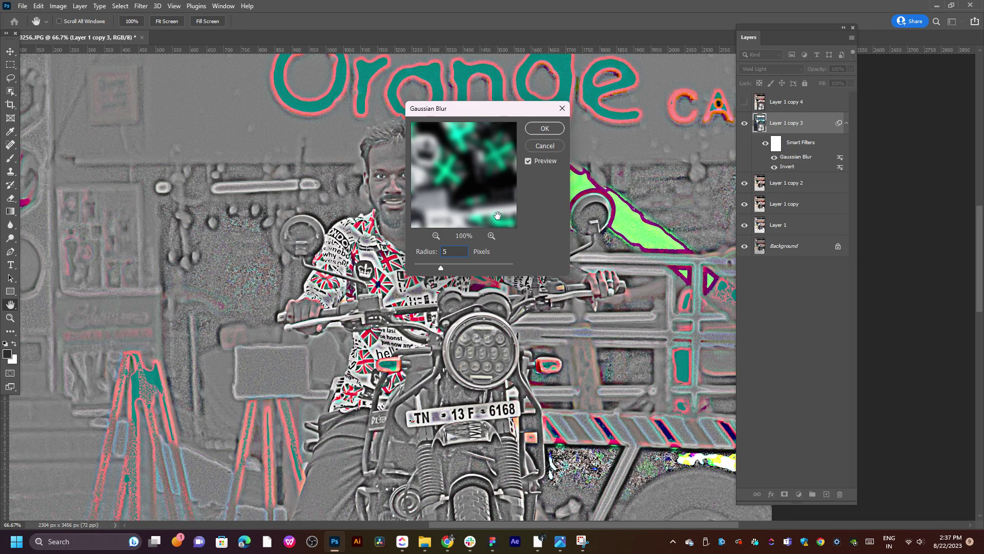
left_click(544, 134)
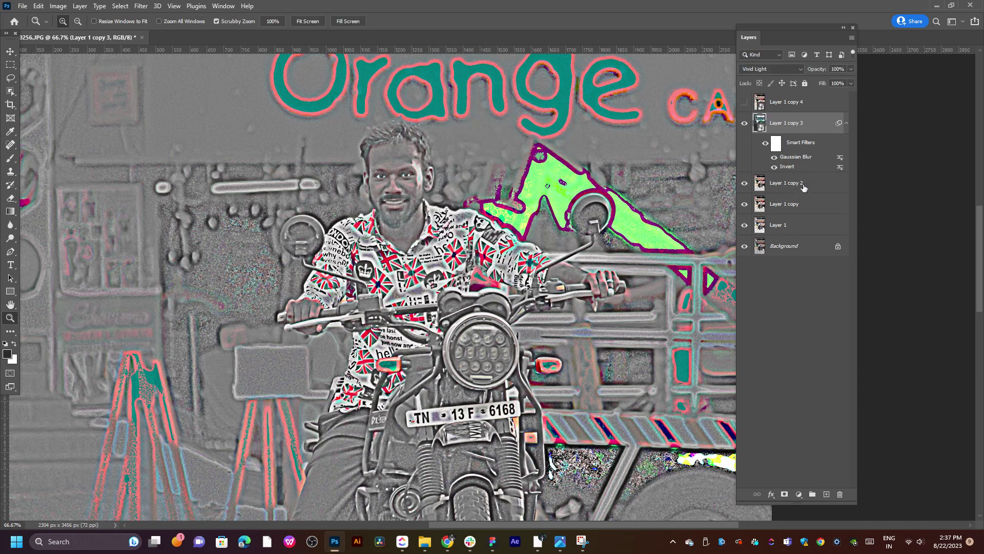
Step: Duplicate Layer 1 copy 2, convert the copies to smart objects, and merge copy 3 with copy 5
left_click(802, 192)
key("ctrl+j")
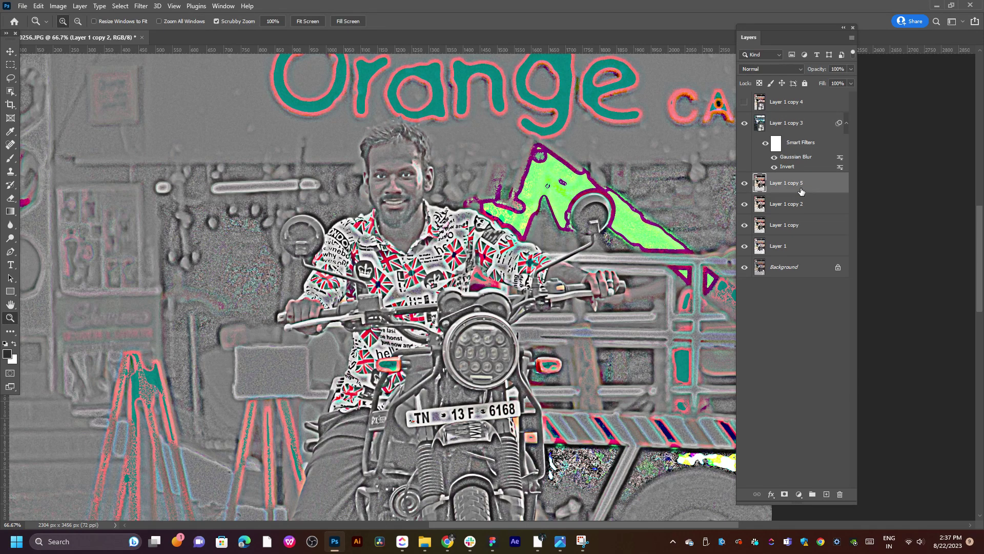
right_click(802, 191)
left_click(825, 238)
right_click(788, 205)
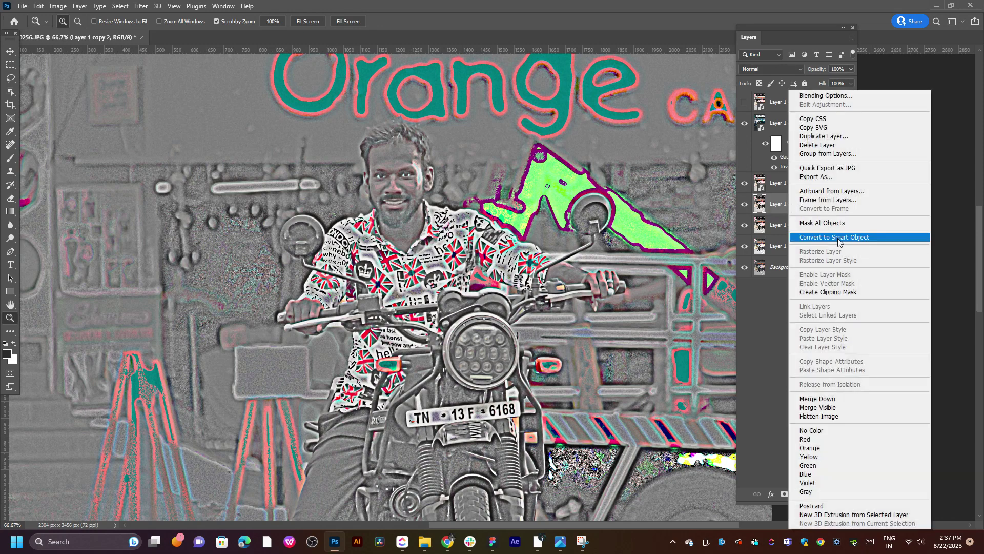
left_click(837, 239)
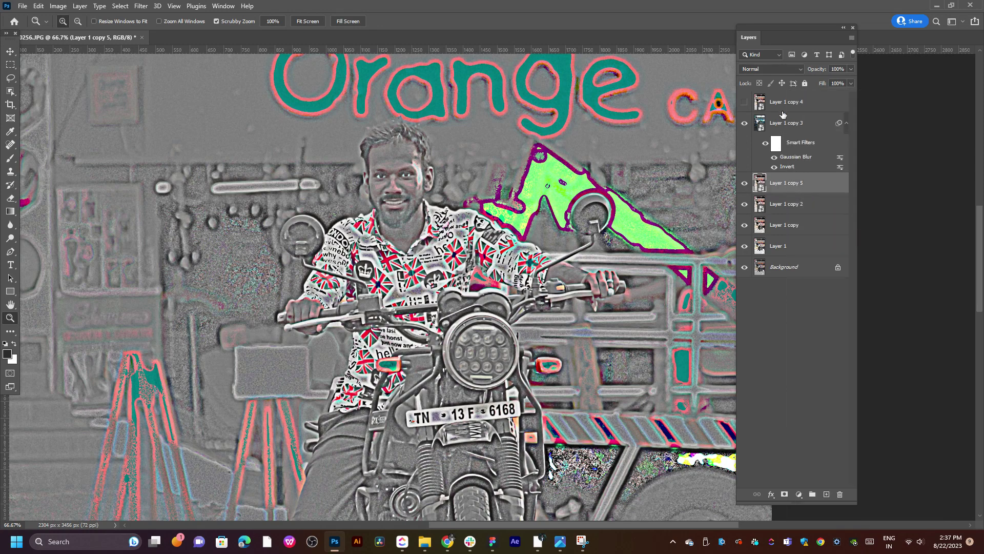
left_click(781, 122, "ctrl")
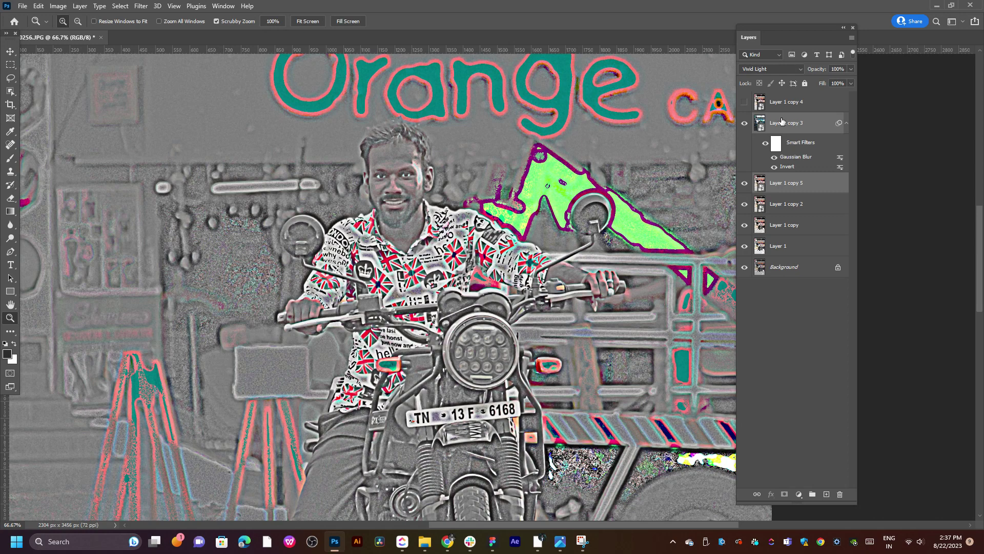
key("ctrl+e")
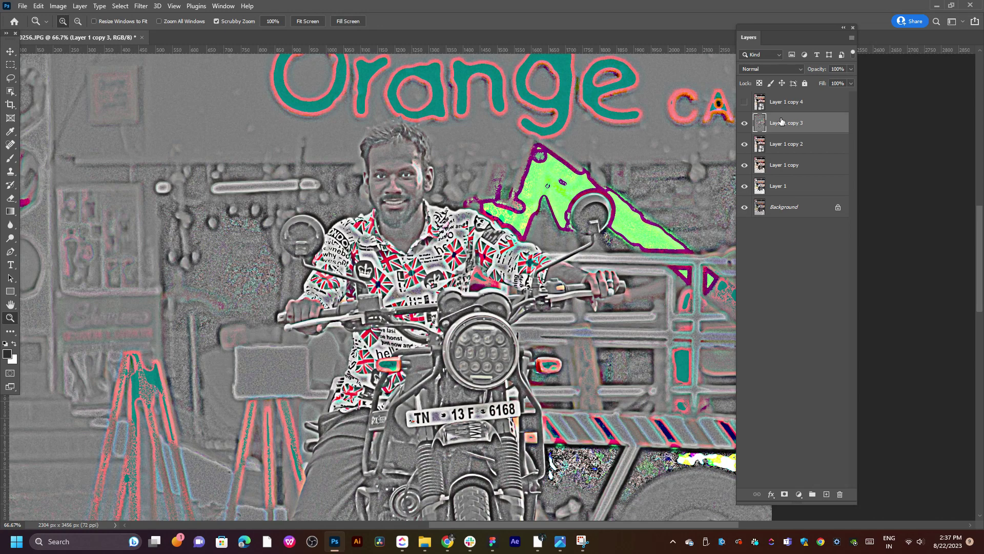
Step: Fully desaturate the layer with Hue/Saturation at Saturation -100
left_click(58, 6)
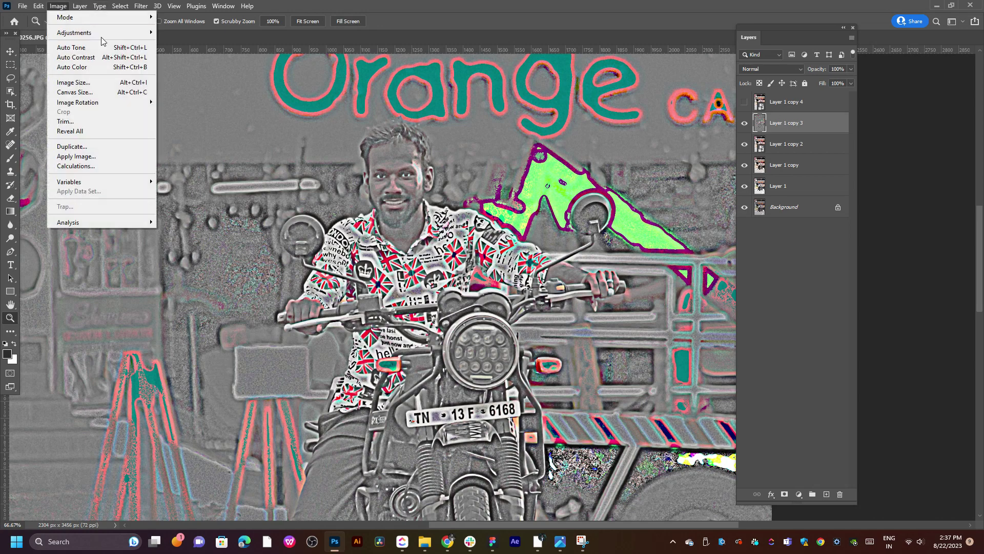
left_click(221, 85)
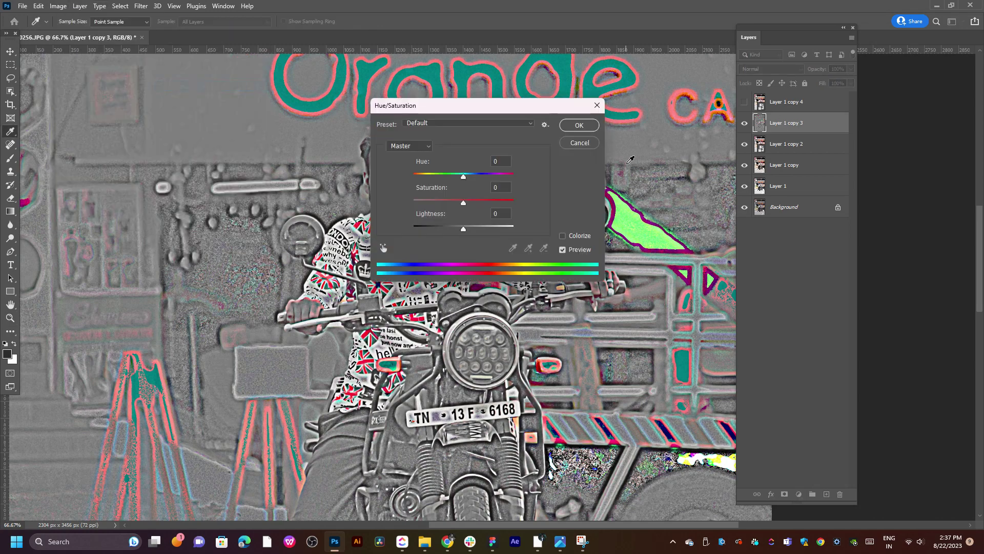
left_click_drag(463, 203, 406, 204)
left_click_drag(441, 106, 608, 119)
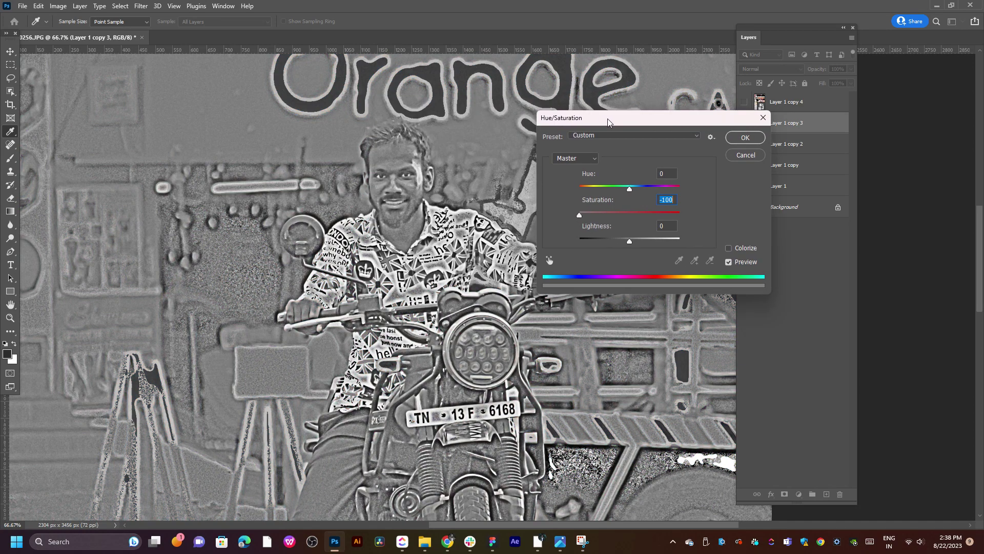
left_click(743, 143)
key("z")
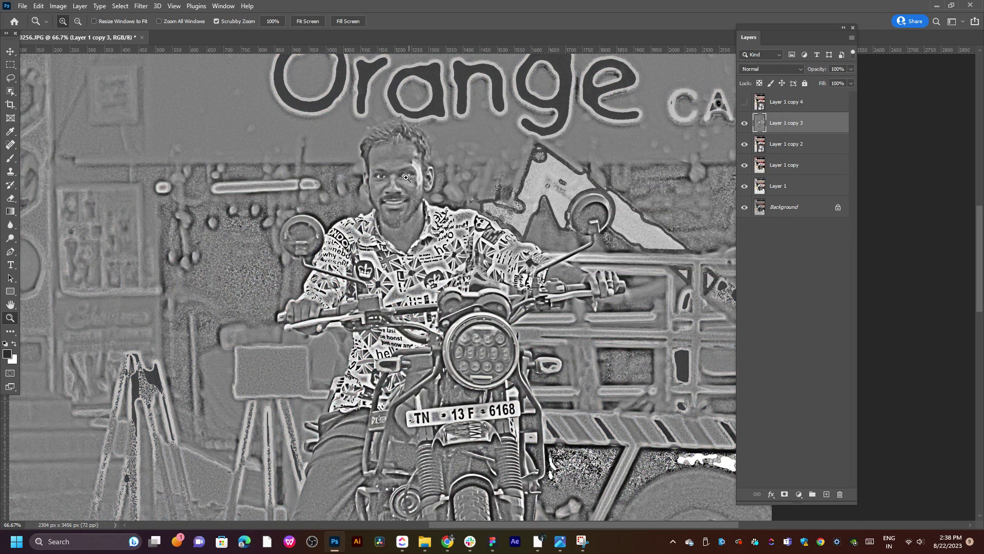
Step: Invert the grey layer and set its blend mode to Overlay
left_click(58, 5)
mouse_move(75, 33)
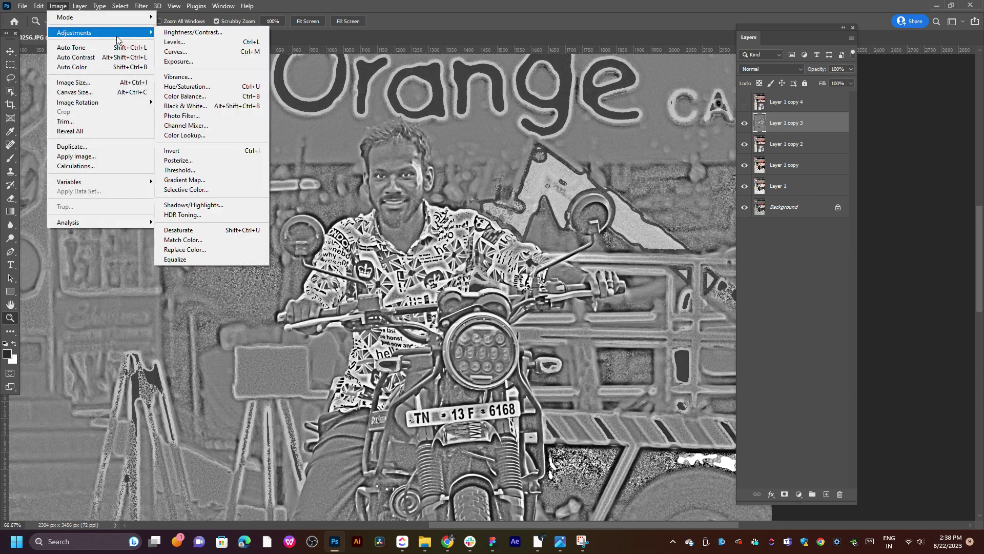
left_click(197, 150)
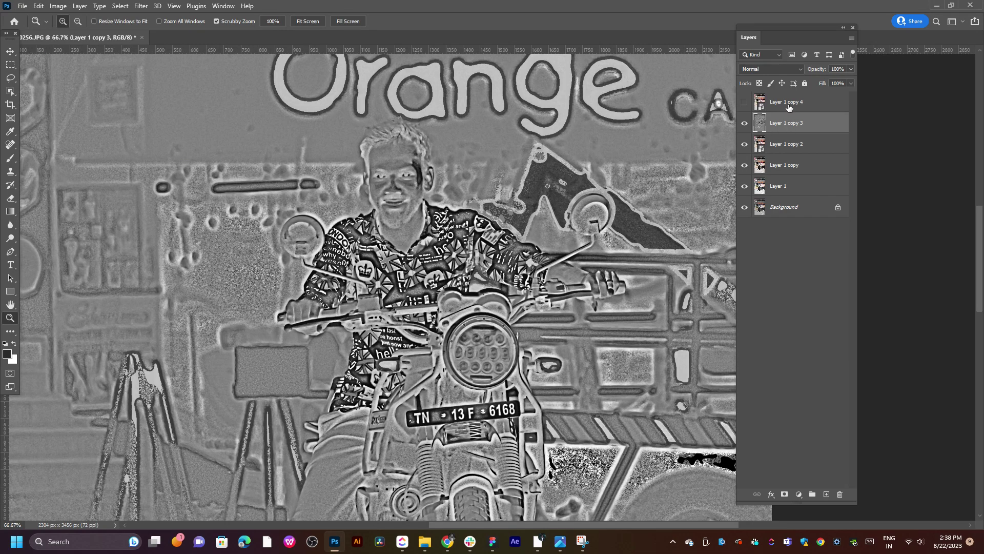
left_click(771, 69)
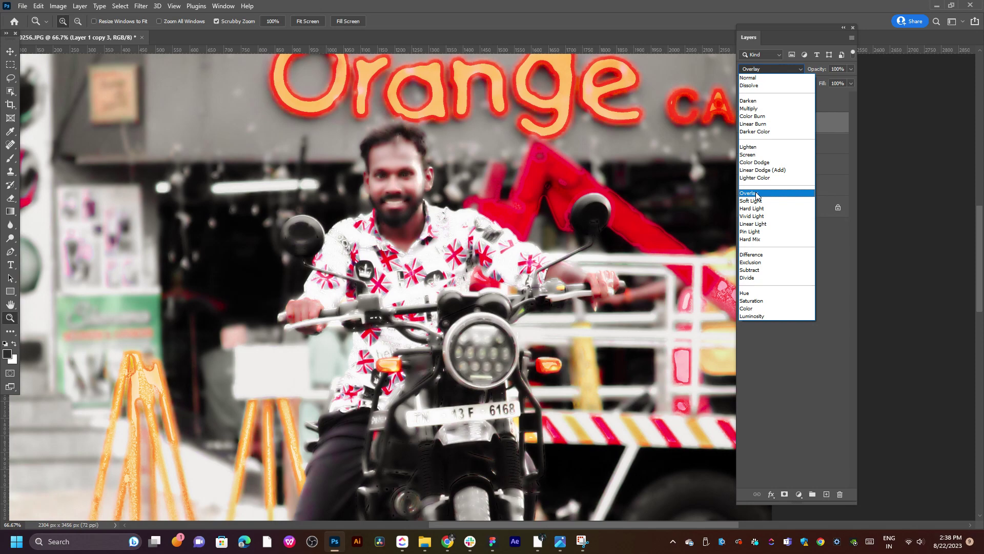
left_click(756, 193)
left_click(395, 174)
Step: Open Gaussian Blur and try smaller radius values between 1.5 and 2.6 pixels
left_click(395, 173)
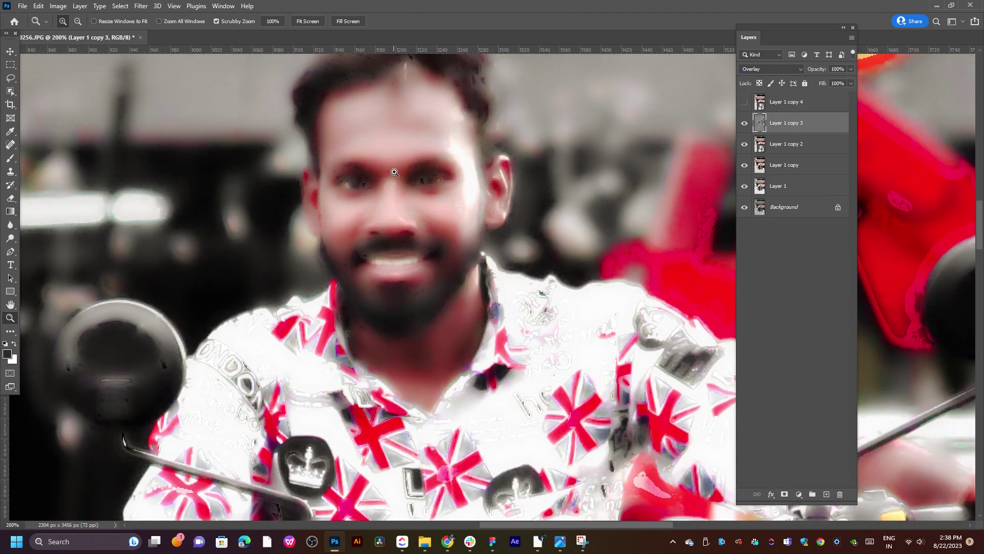
left_click(141, 6)
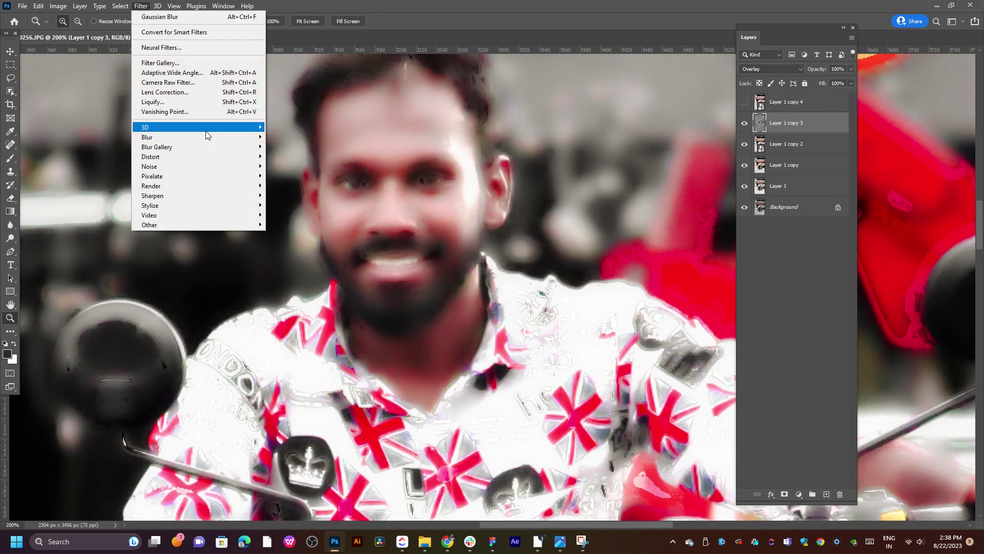
left_click(294, 176)
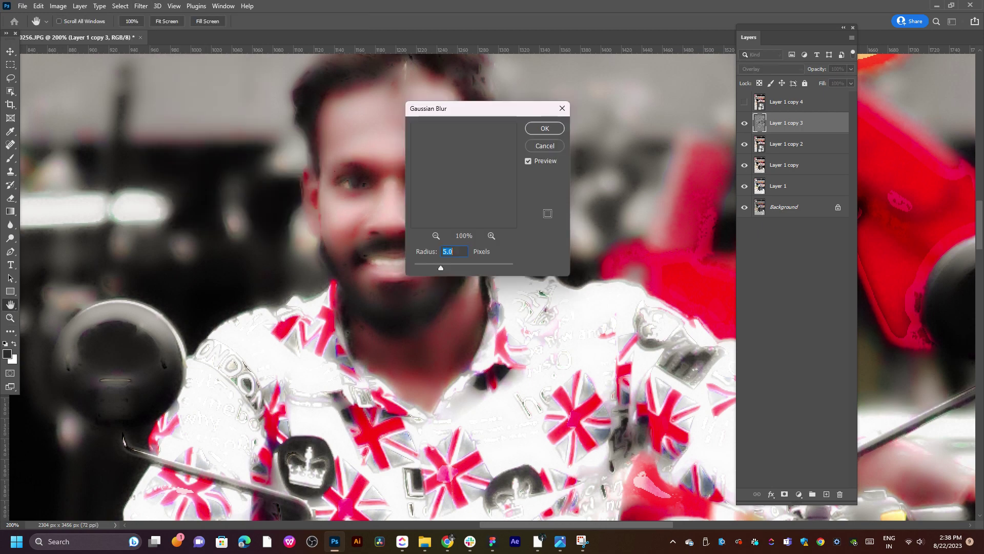
left_click(429, 268)
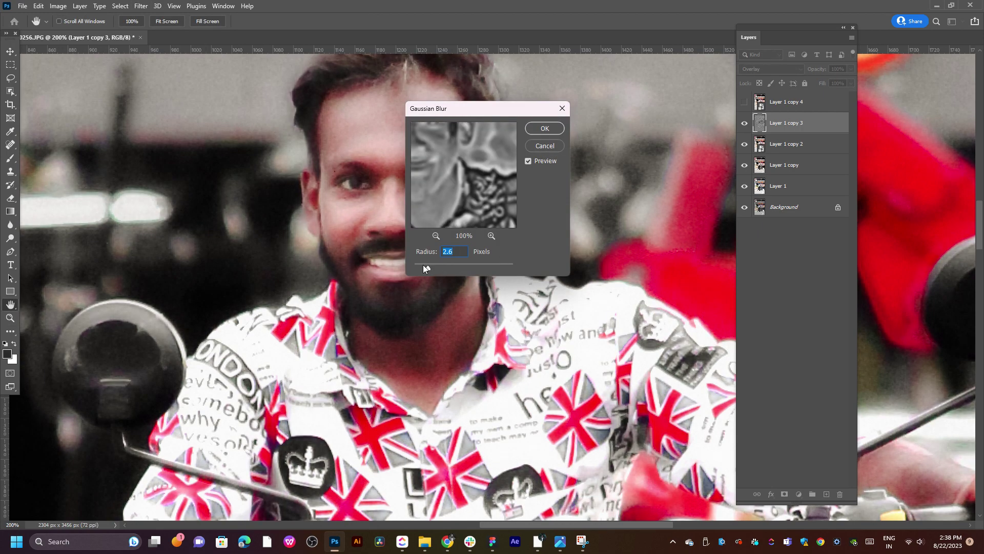
left_click_drag(451, 108, 654, 112)
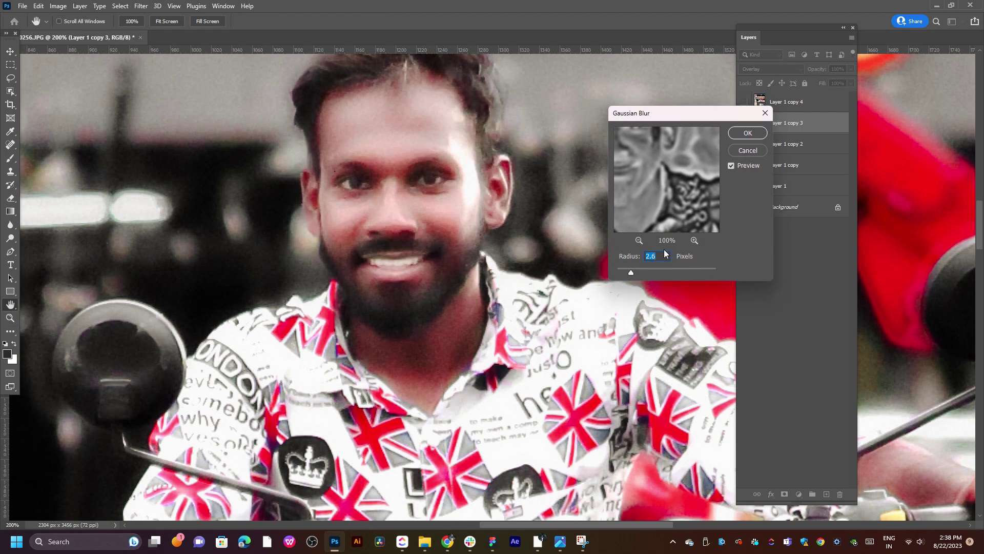
left_click_drag(631, 272, 622, 272)
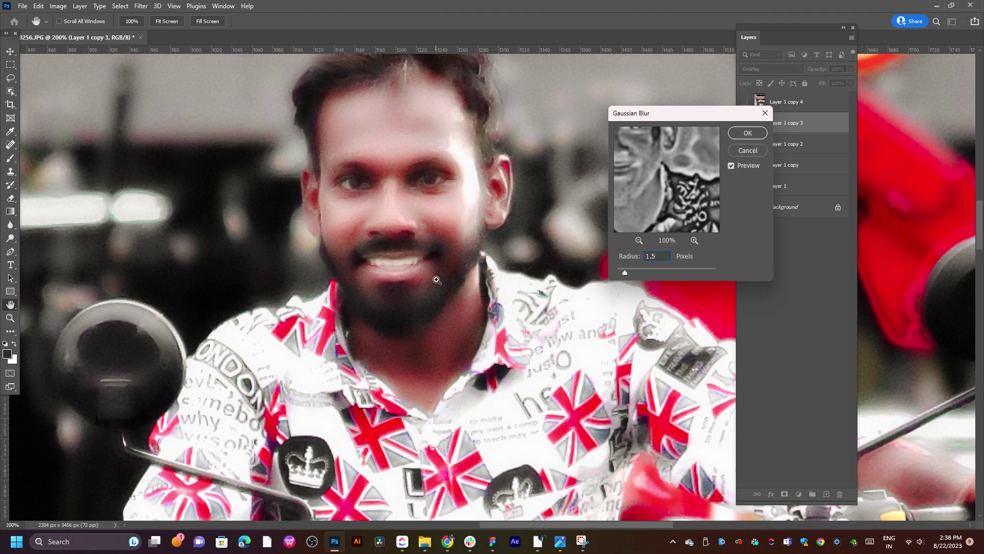
Step: Settle the Gaussian Blur radius at 3 pixels and apply it
key("ctrl+0")
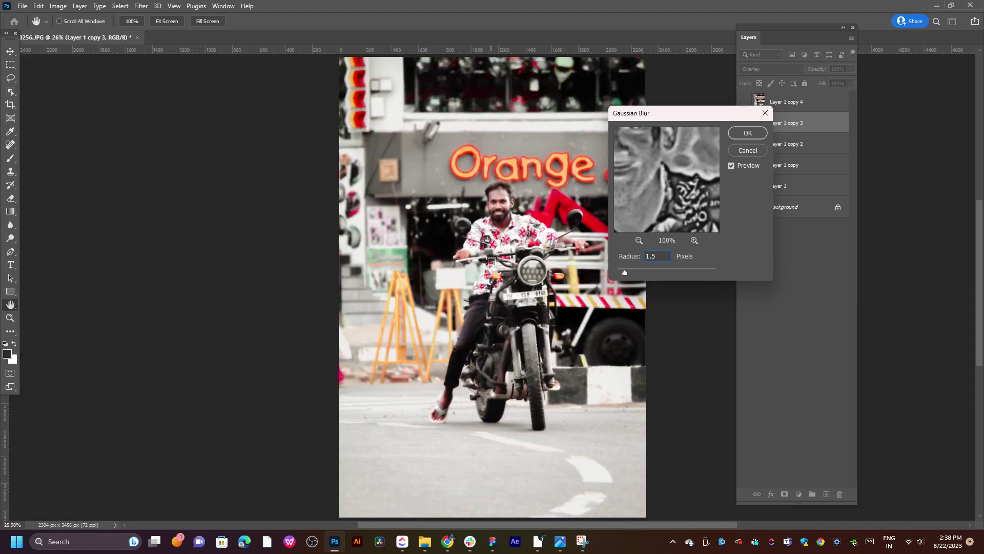
scroll(491, 261, "up", 2)
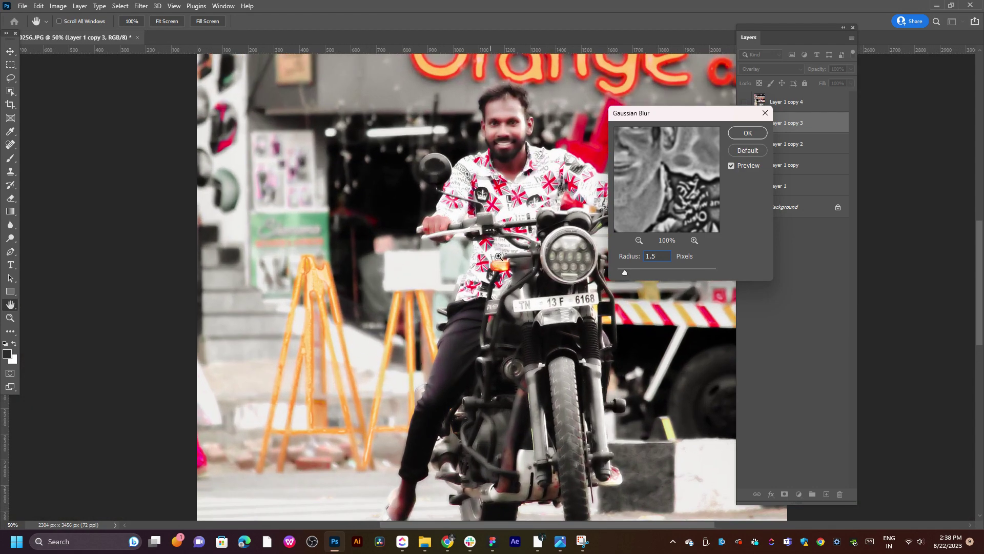
scroll(498, 255, "up", 1)
scroll(498, 255, "right", 2)
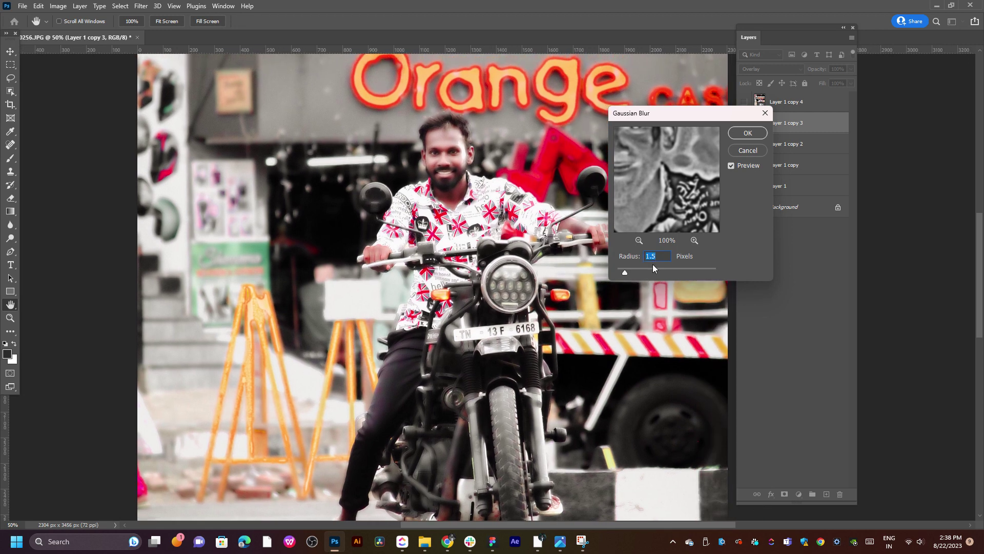
type("2")
left_click(633, 261)
type("2.5")
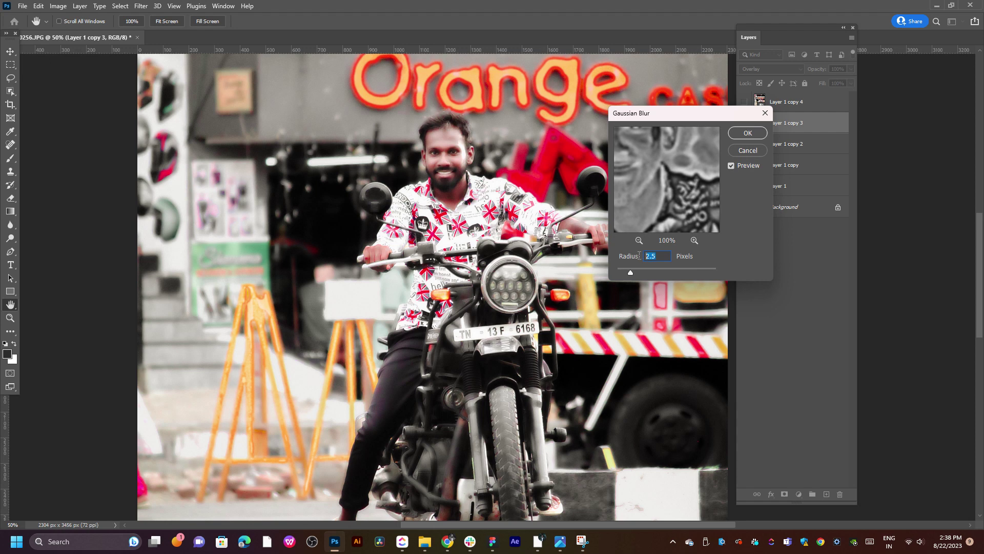
type("3")
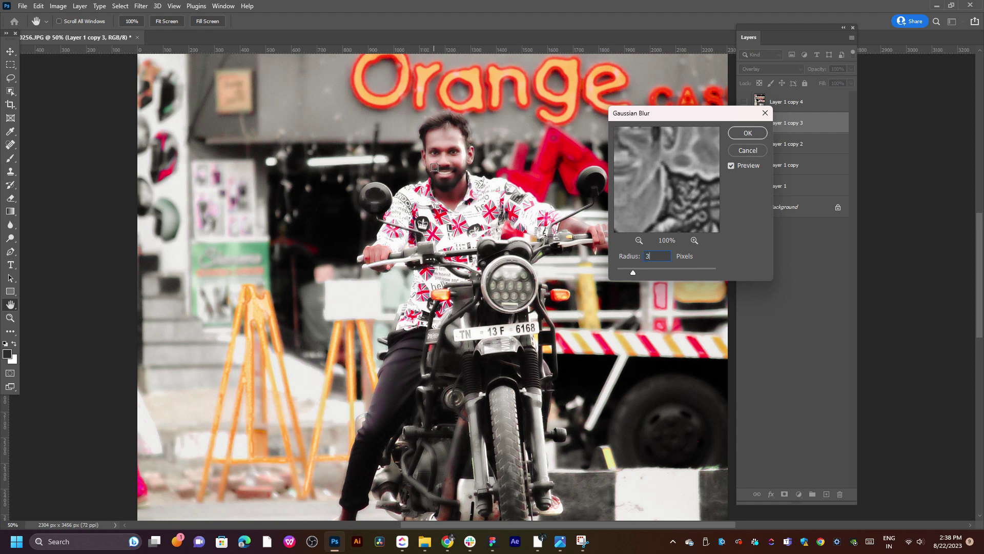
scroll(434, 166, "up", 1)
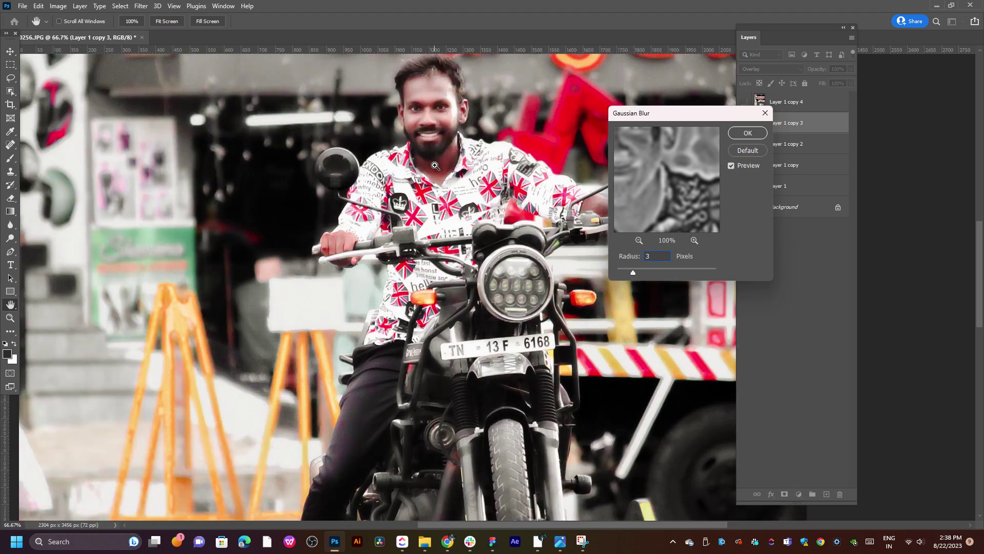
scroll(441, 166, "up", 1)
left_click_drag(449, 168, 444, 266)
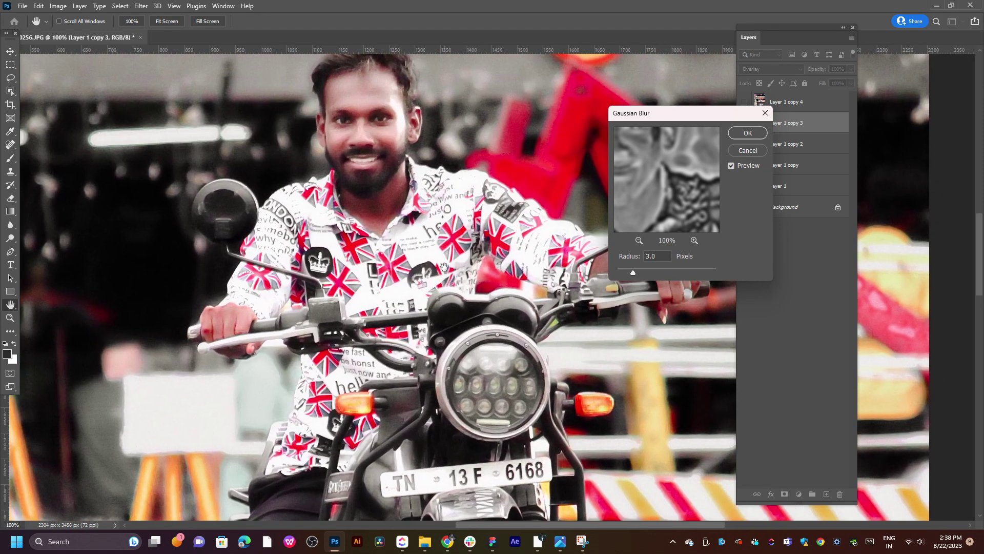
left_click(747, 133)
Step: Lower Layer 1 copy 3's opacity to about 52%
right_click(405, 190)
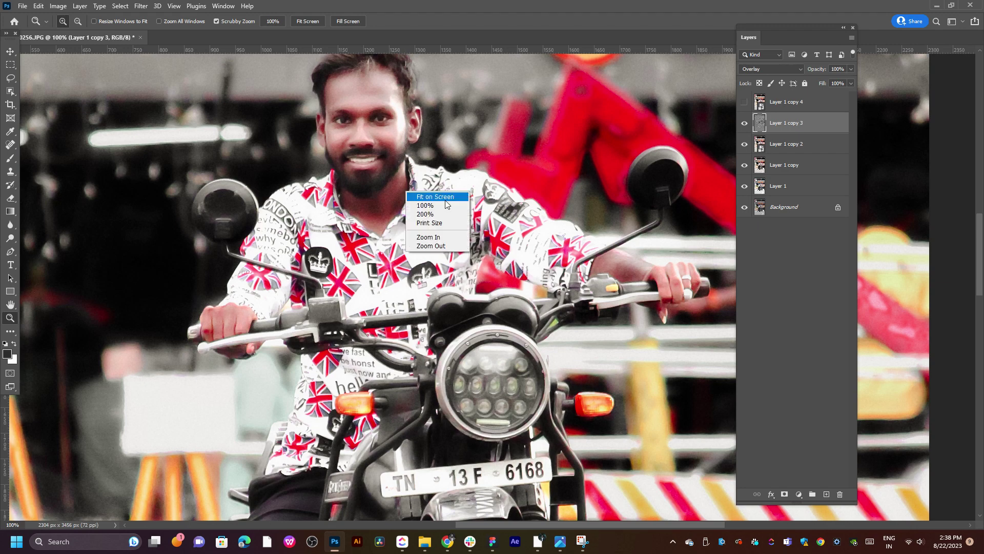
left_click(444, 200)
left_click(516, 283)
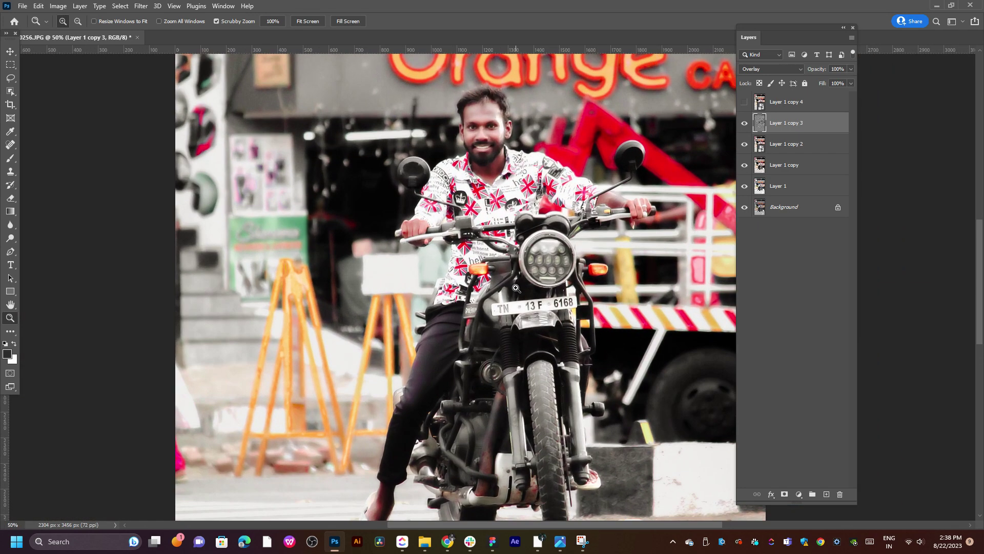
mouse_move(518, 387)
left_mouse_down()
mouse_move(533, 238)
mouse_move(454, 298)
left_mouse_up()
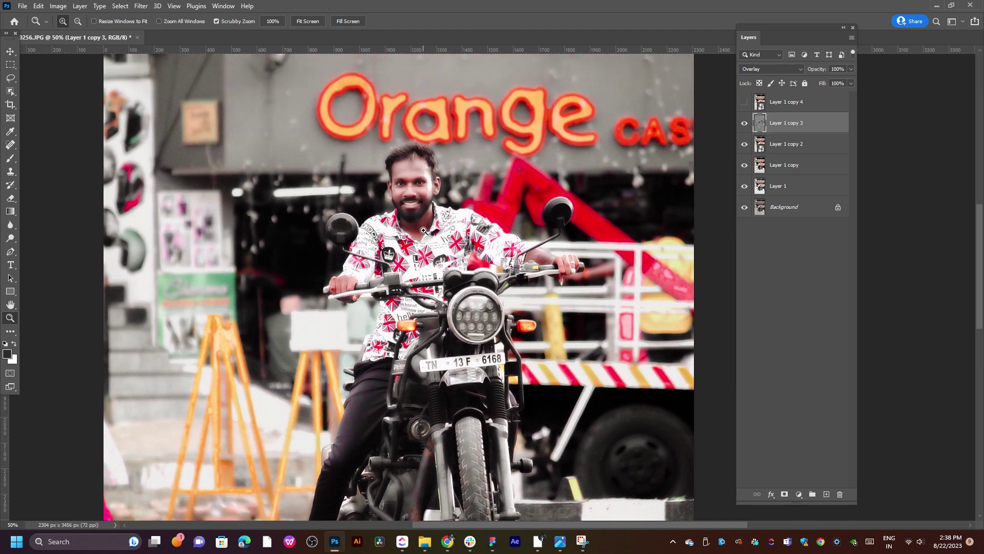
left_click(423, 231)
left_click_drag(510, 262, 534, 245)
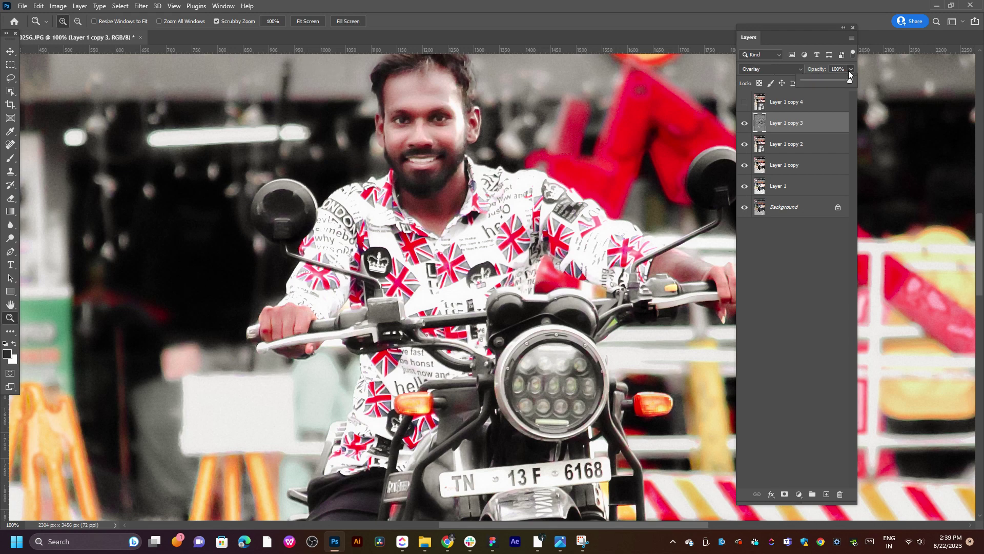
left_click_drag(825, 80, 819, 81)
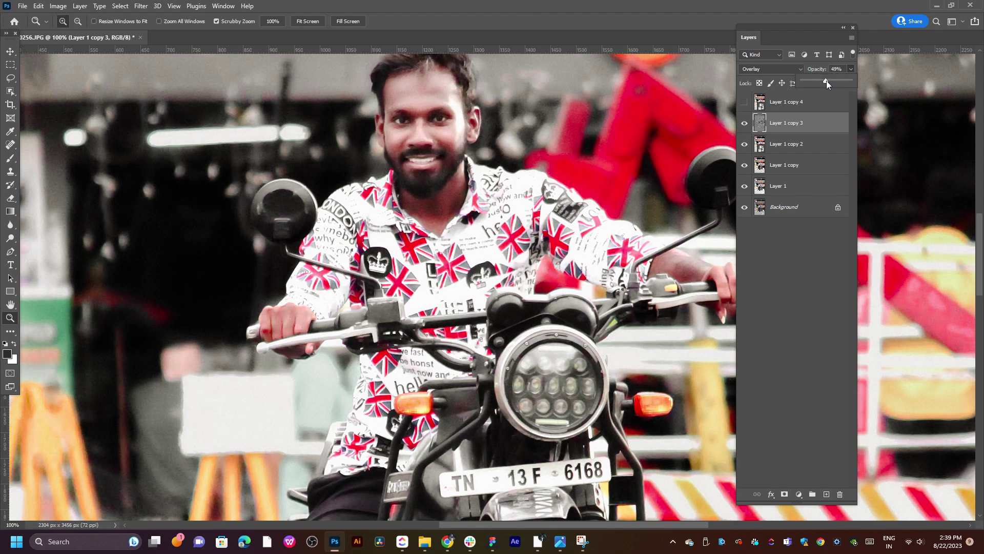
Step: Stamp all visible layers into a new Layer 2 and duplicate it as Layer 2 copy
left_click(784, 107)
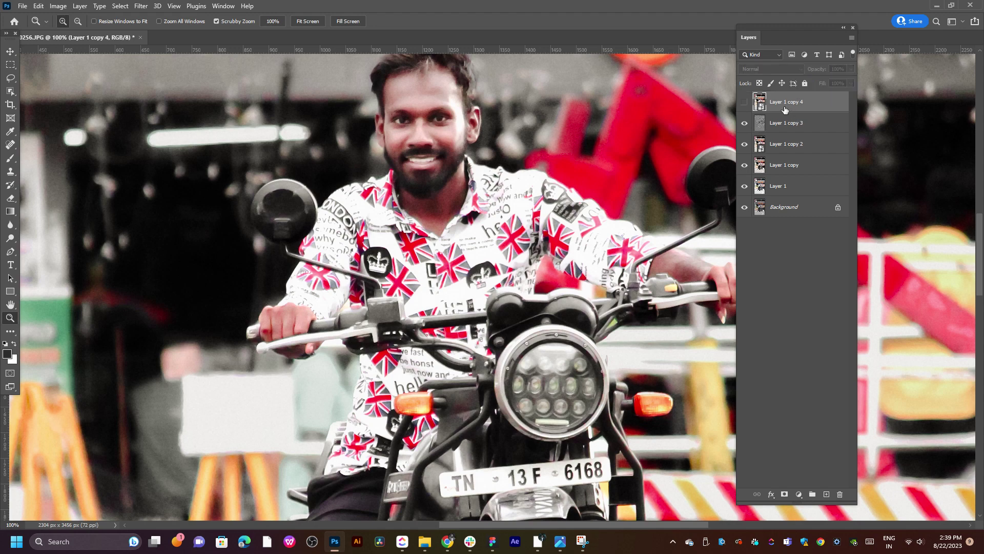
left_click(791, 122)
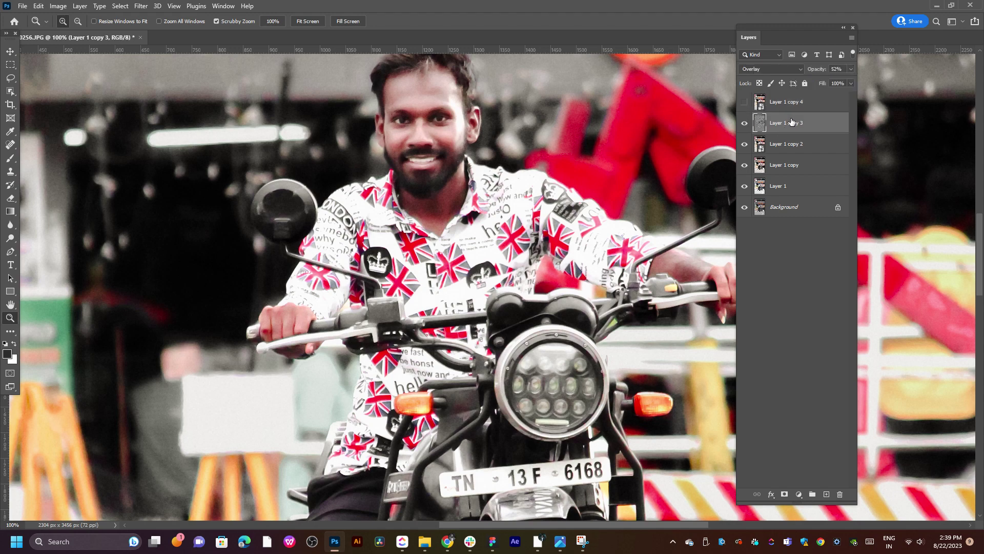
key("shift+alt+n")
key("ctrl+shift+alt+e")
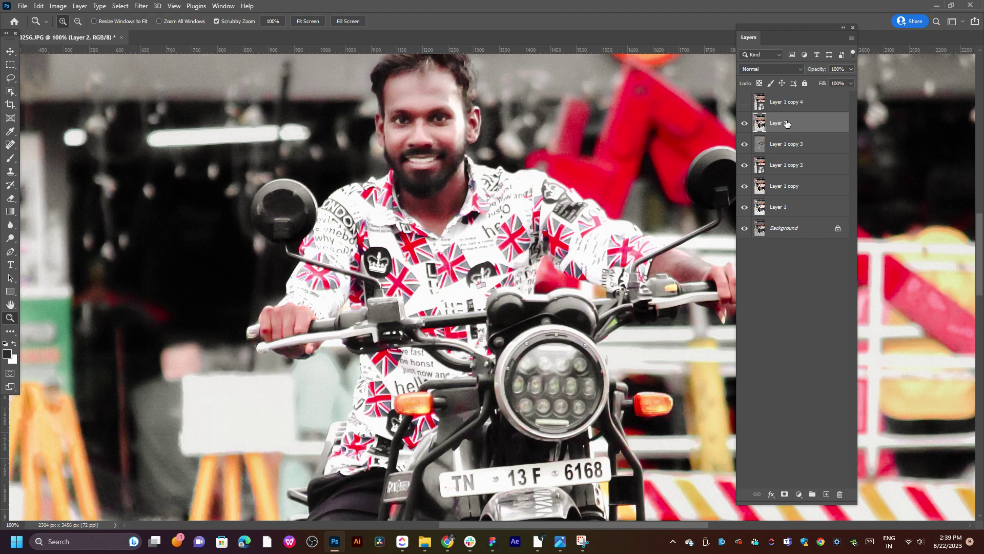
right_click(789, 122)
key("Escape")
key("ctrl+j")
Step: Open the Oil Paint filter and set Stylization to about 8.7
left_click(174, 6)
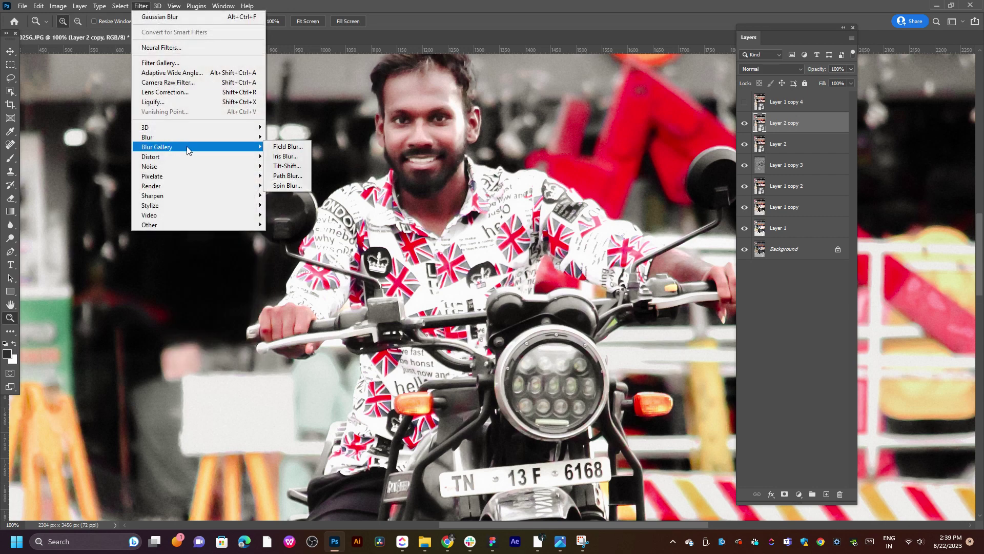
mouse_move(151, 205)
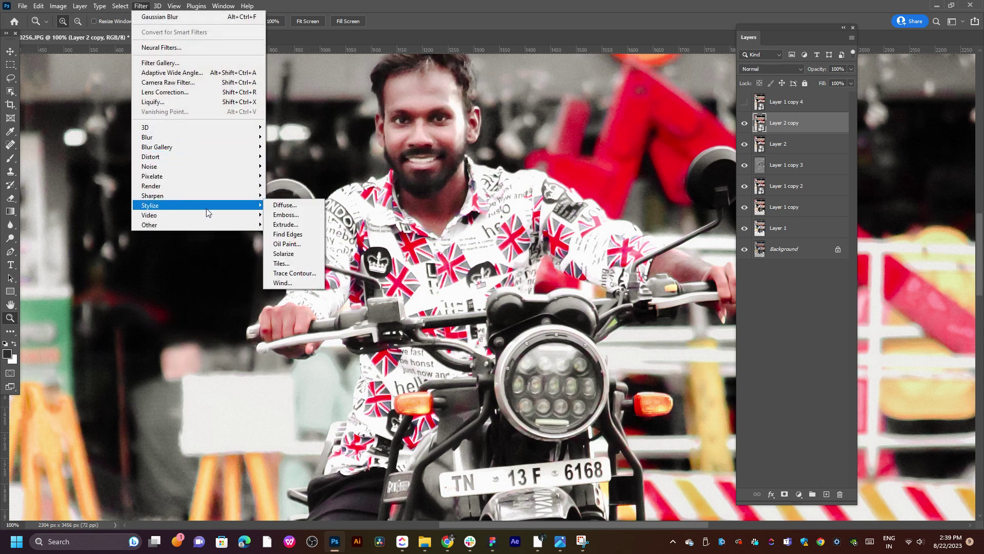
left_click(287, 244)
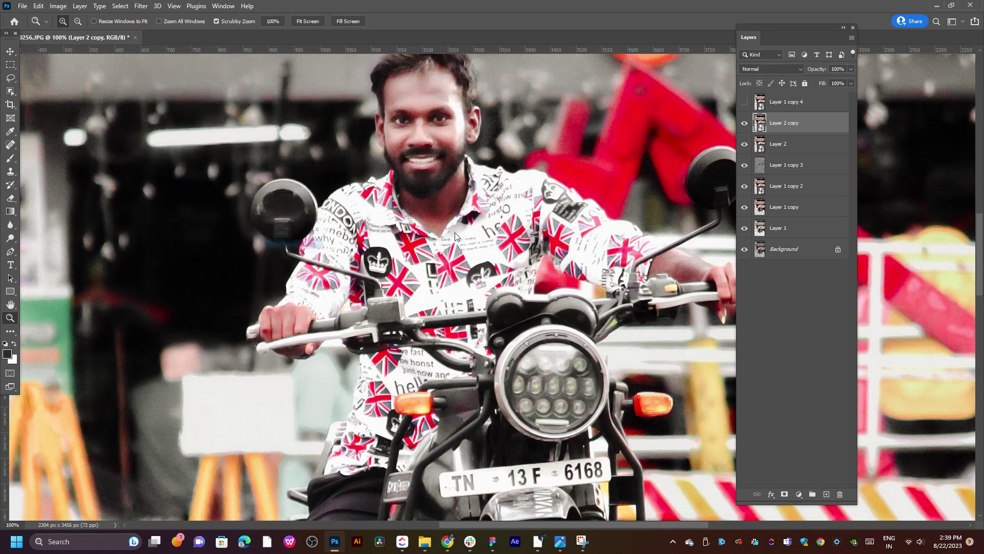
left_click_drag(459, 52, 609, 73)
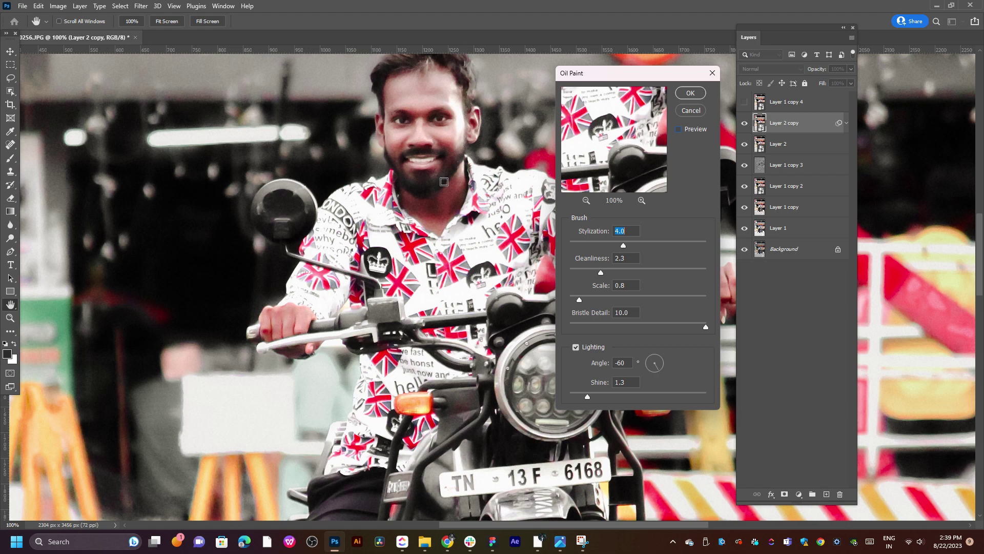
scroll(434, 163, "up", 3, "alt")
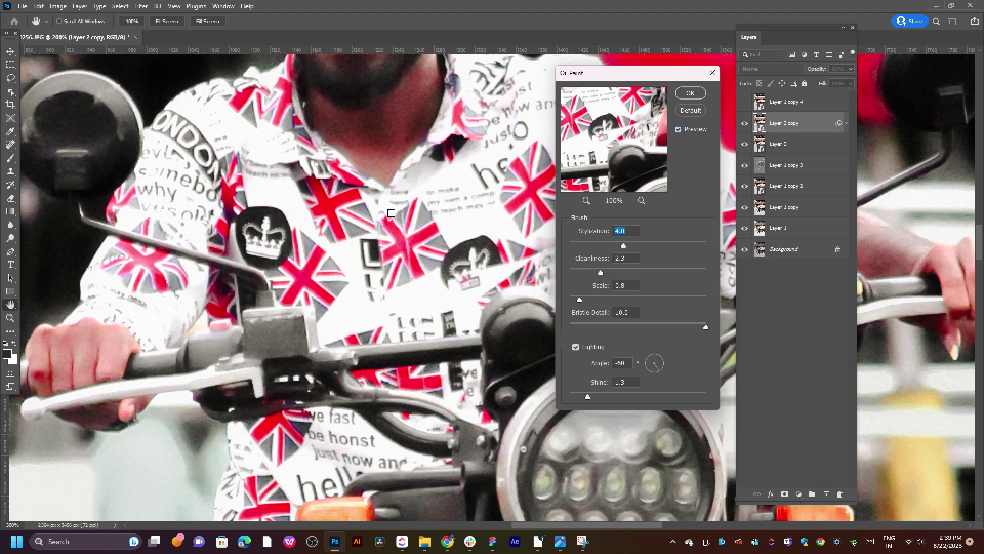
left_click_drag(615, 246, 670, 243)
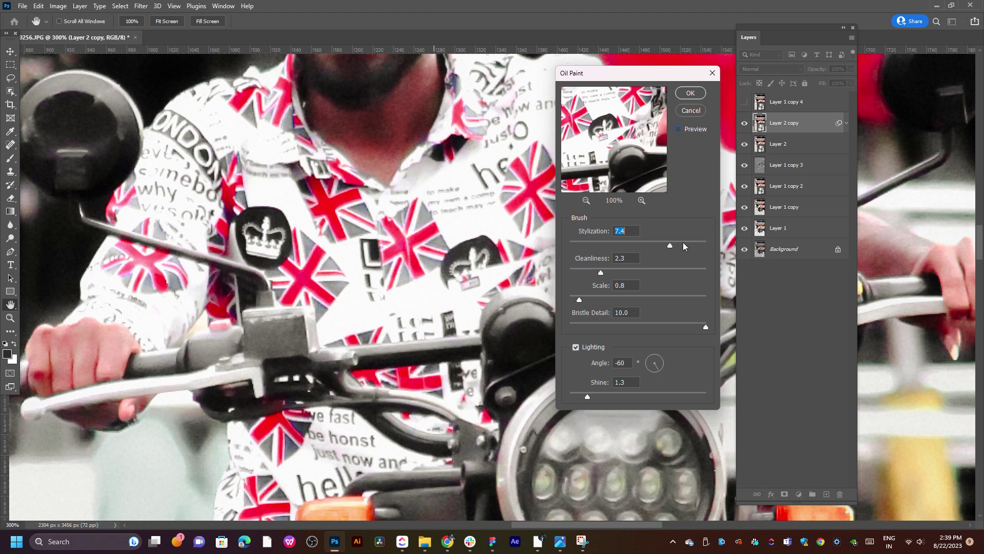
left_click_drag(678, 247, 688, 246)
Step: Cut Shine to almost zero, keep Bristle Detail at 10.0, raise Cleanliness to 6.2, then close
mouse_move(408, 147)
left_mouse_down()
mouse_move(359, 259)
mouse_move(319, 292)
left_mouse_up()
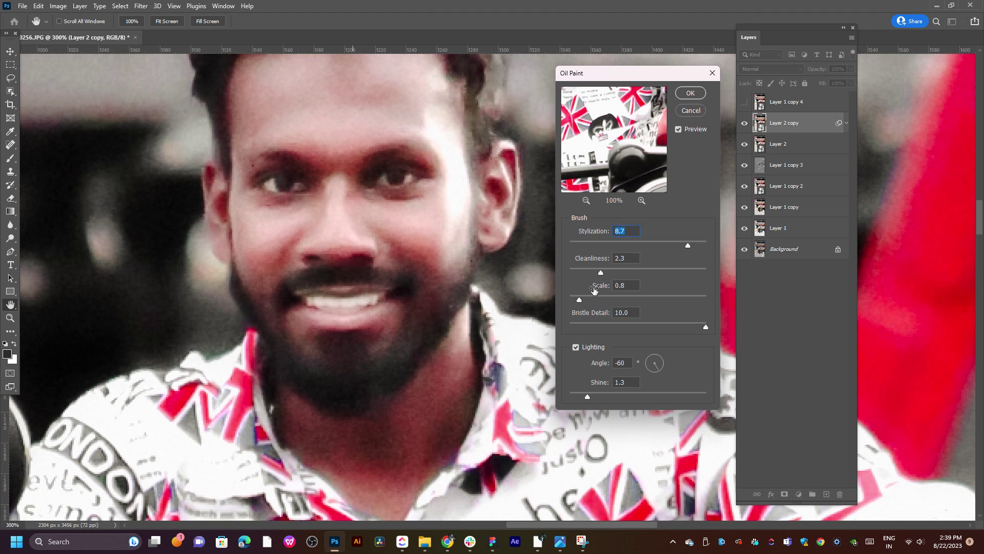
left_click_drag(576, 395, 572, 397)
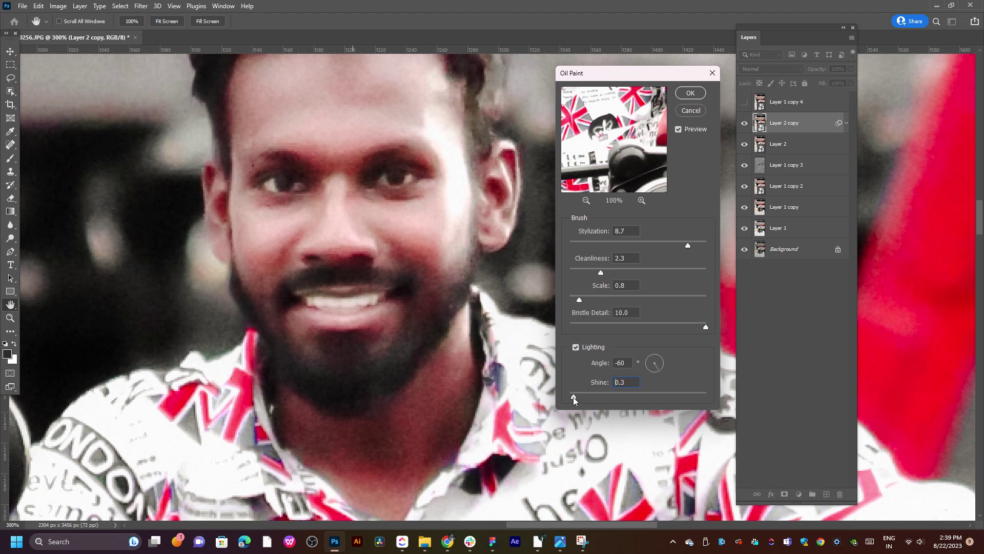
left_click(583, 324)
left_click_drag(693, 328, 779, 348)
left_click(692, 297)
left_click_drag(631, 272, 654, 272)
left_click(686, 111)
Step: Dismiss Oil Paint and rasterize Layer 2 copy into a plain pixel layer
key("z")
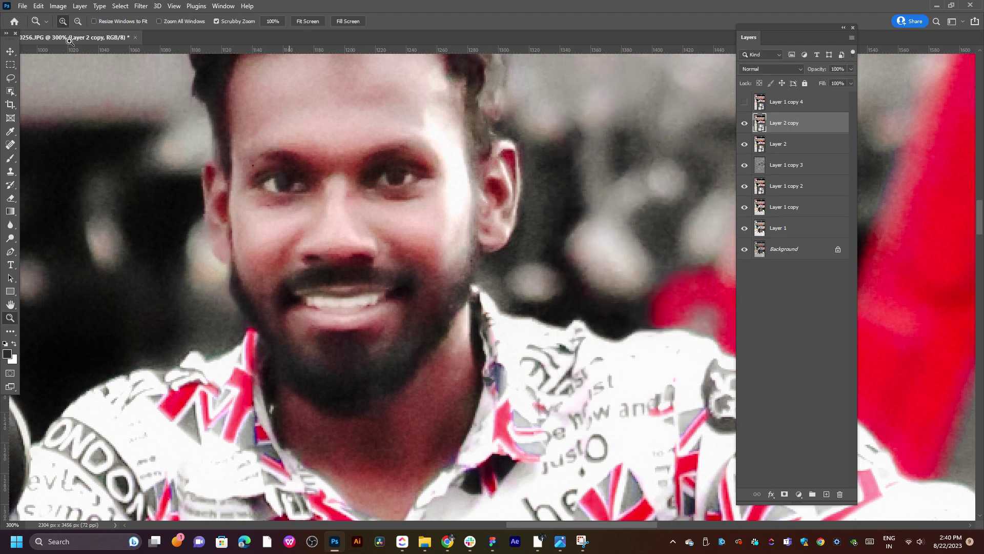
right_click(811, 131)
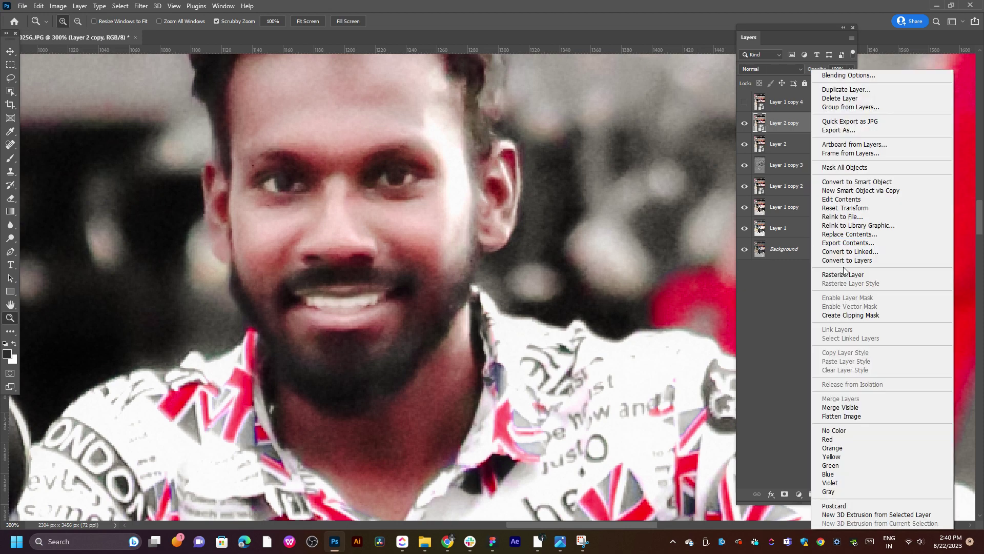
left_click(843, 275)
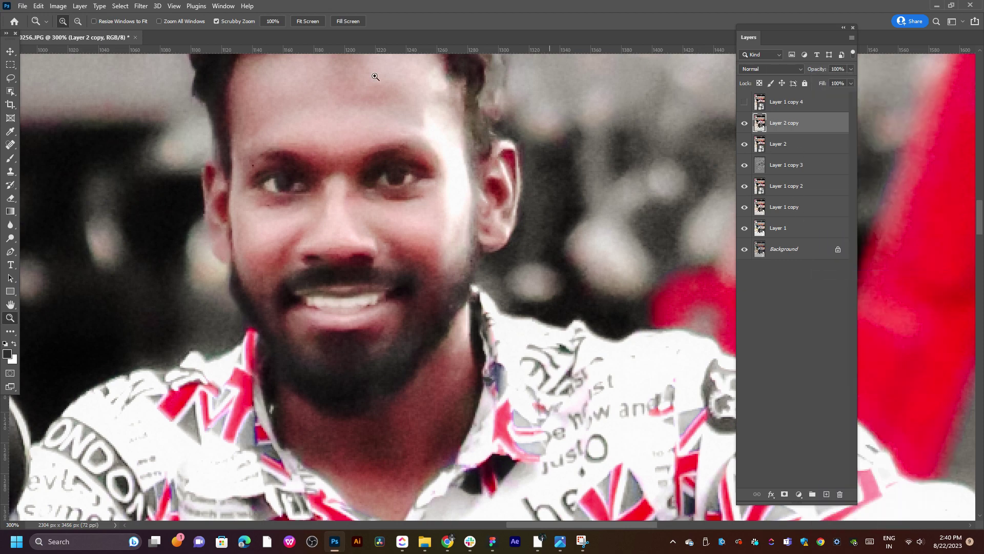
Step: Reopen the Oil Paint filter on the rasterized layer and cancel it
left_click(140, 6)
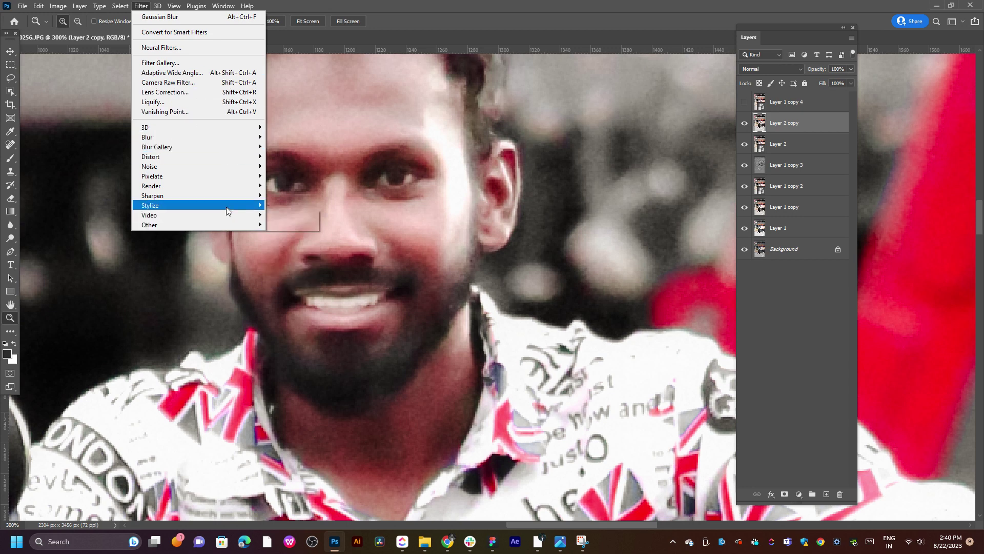
mouse_move(198, 205)
left_click(289, 244)
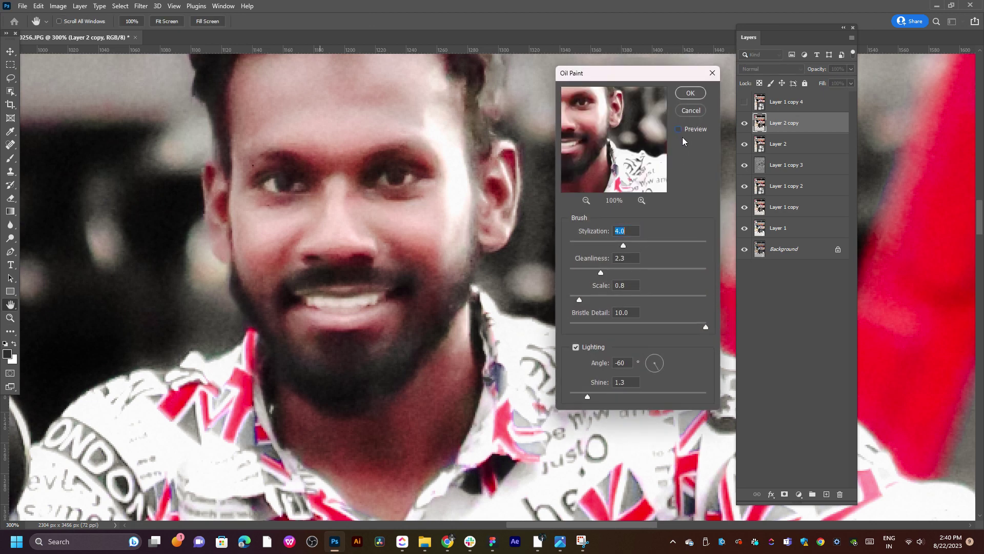
left_click(687, 111)
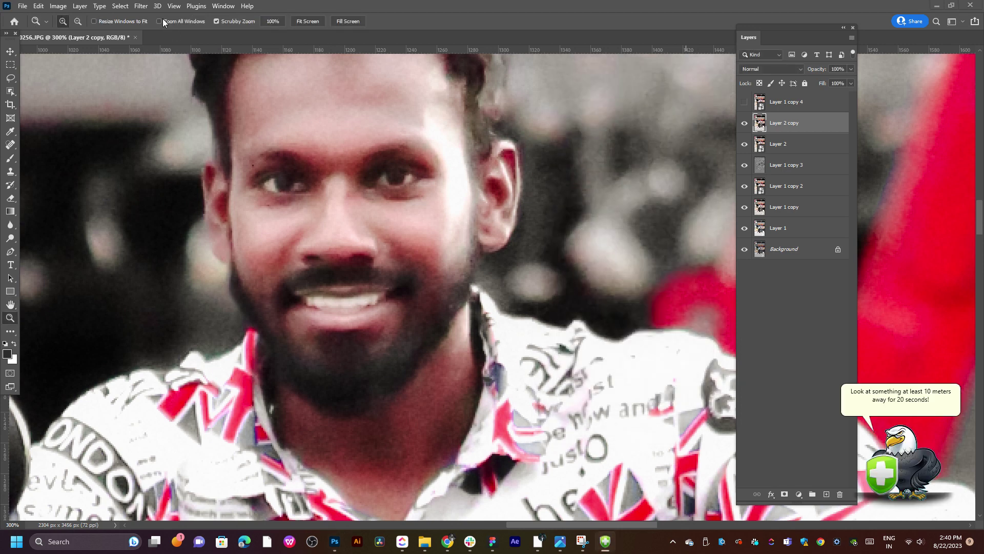
Step: Fit the image on screen, then zoom in to 50% on the man
left_click(483, 174)
right_click(483, 174)
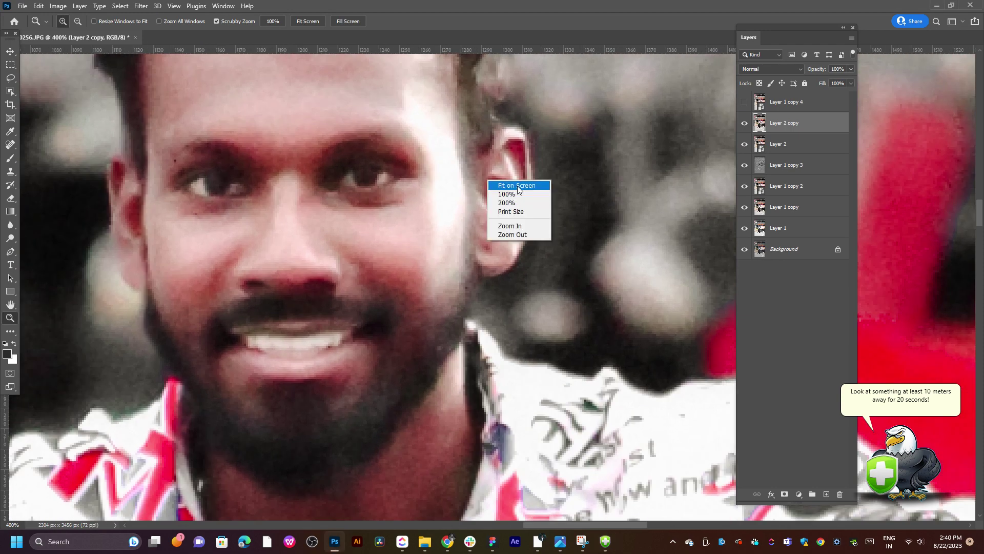
left_click(517, 187)
left_click(517, 194)
left_click(514, 250)
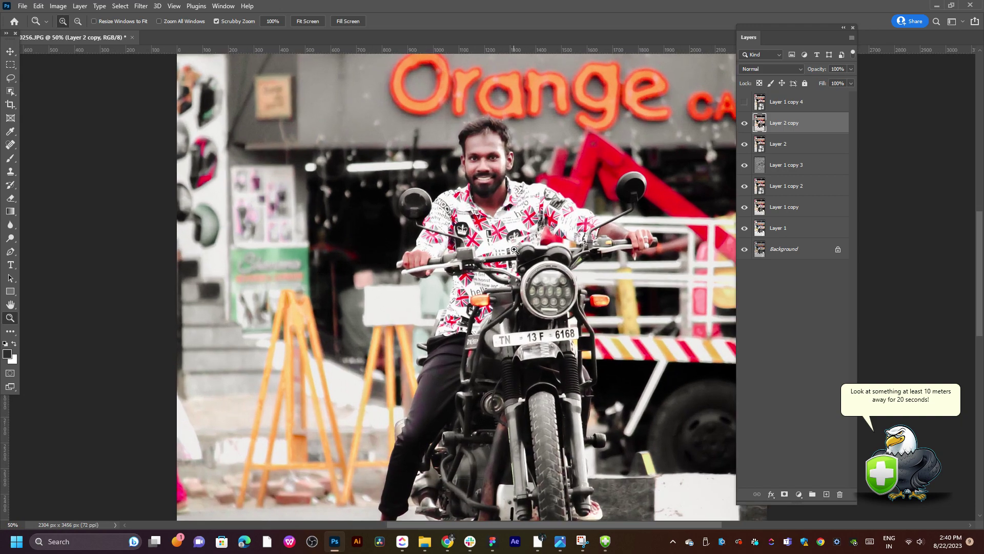
scroll(514, 250, "down", 2)
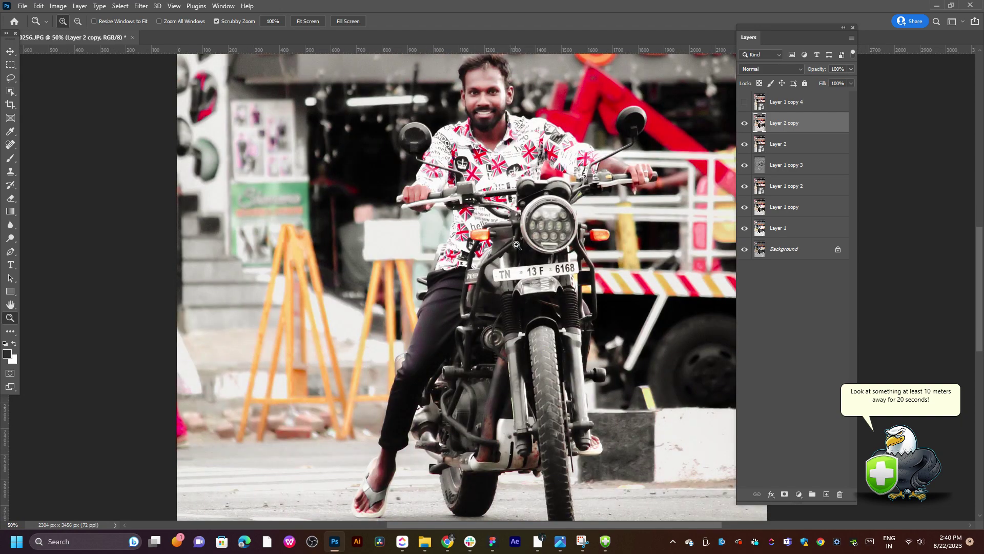
scroll(517, 245, "down", 1)
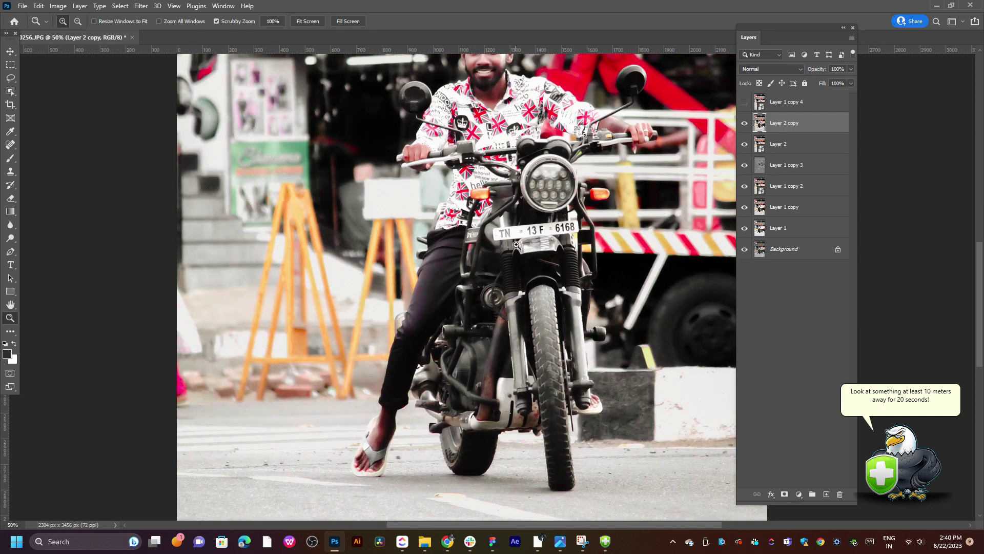
scroll(516, 245, "up", 2)
scroll(517, 243, "up", 2)
scroll(517, 241, "up", 1)
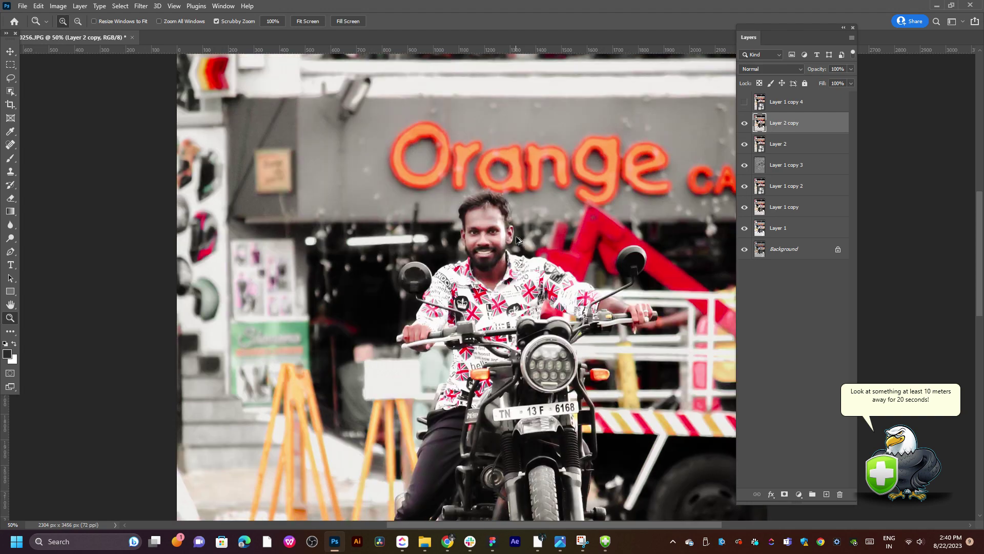
left_click(29, 7)
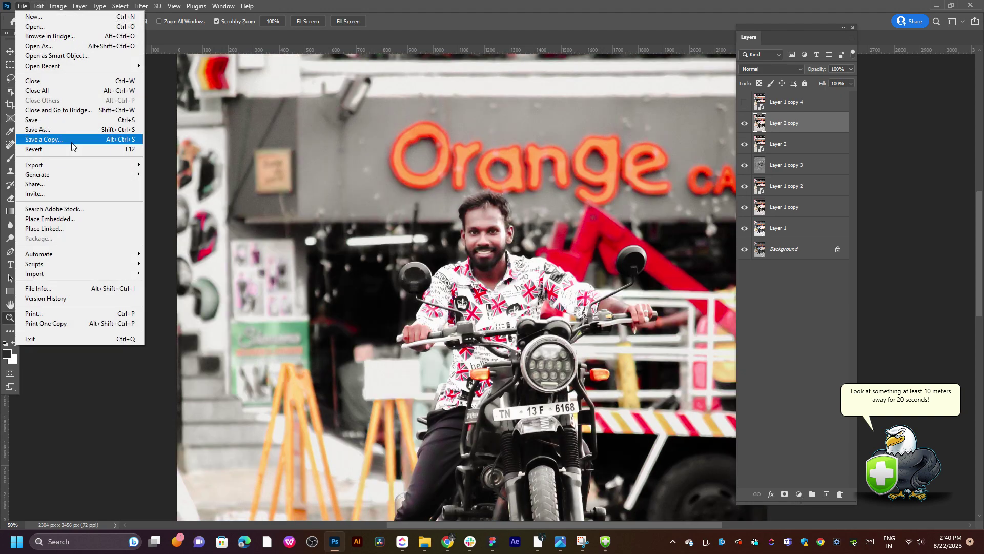
left_click(184, 173)
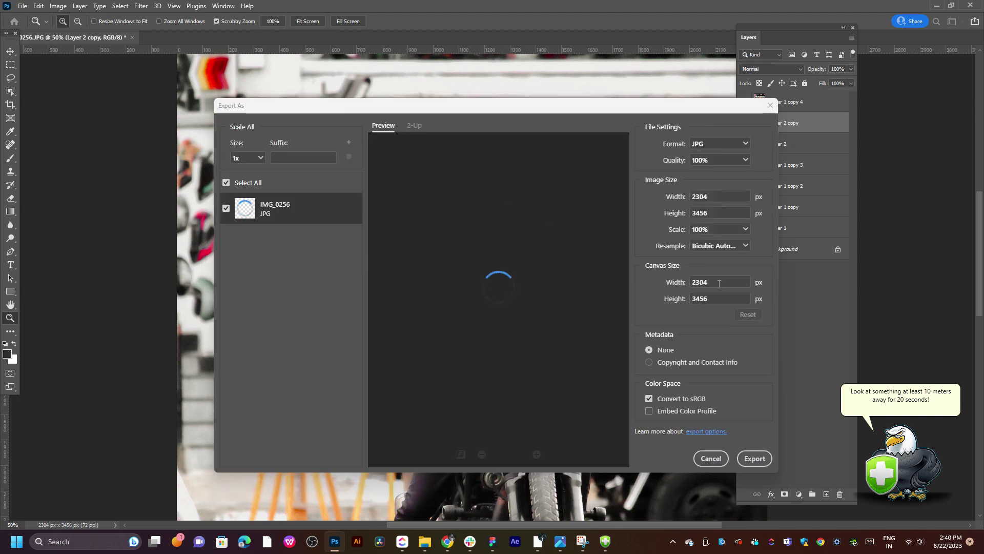
left_click(755, 457)
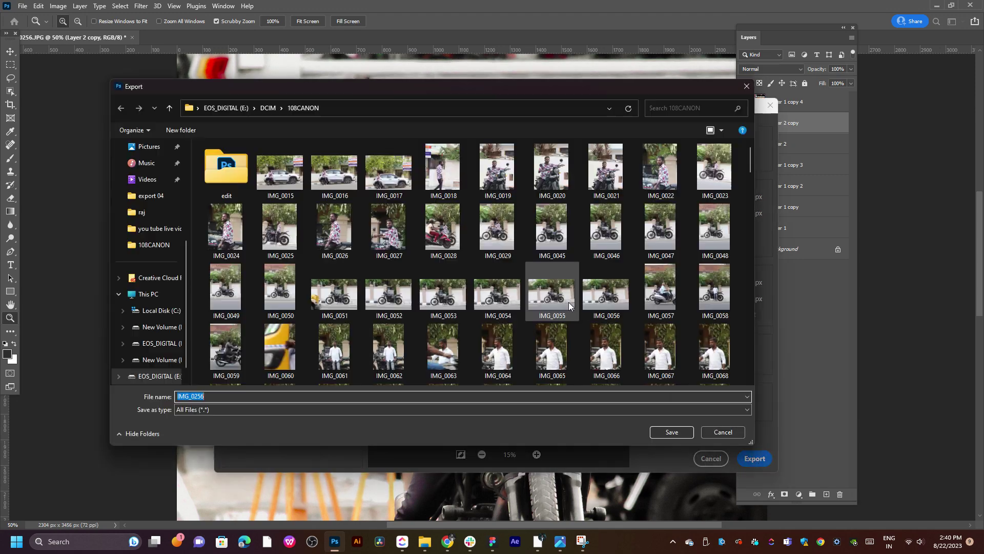
double_click(251, 174)
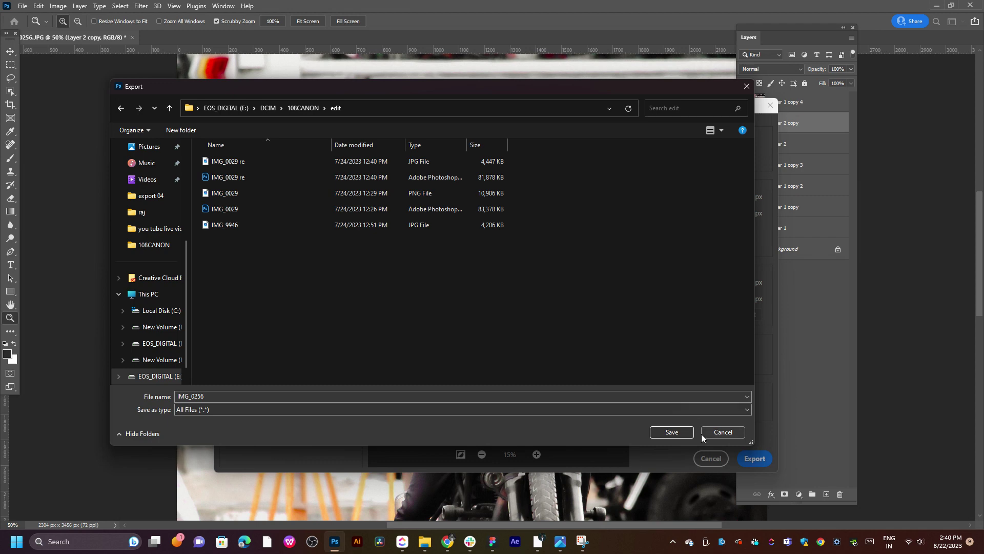
left_click(688, 435)
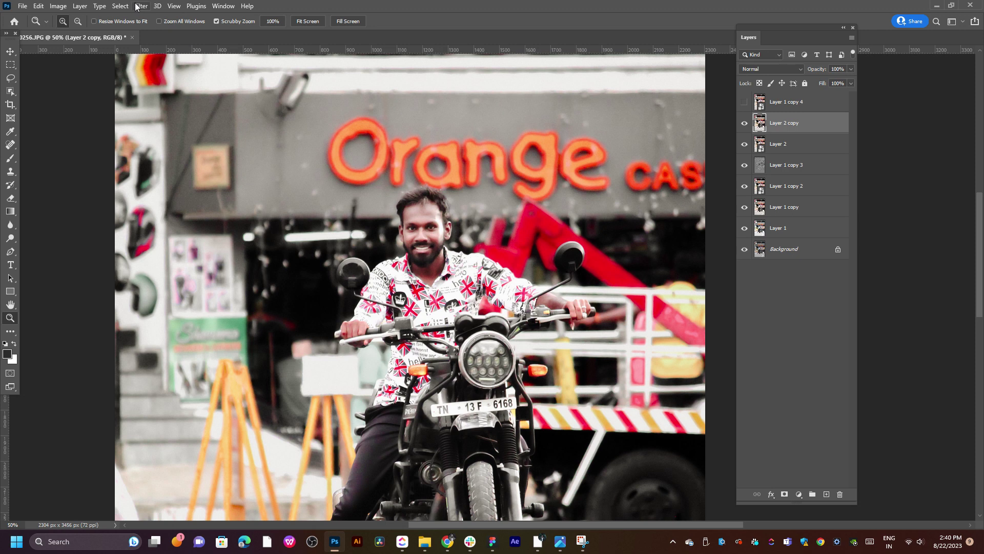
left_click(141, 5)
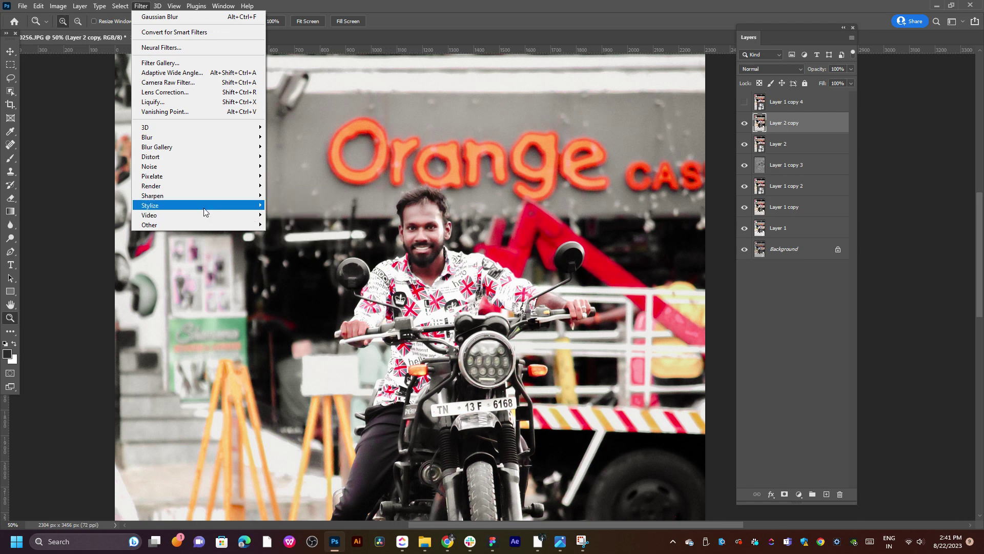
mouse_move(150, 205)
left_click(295, 245)
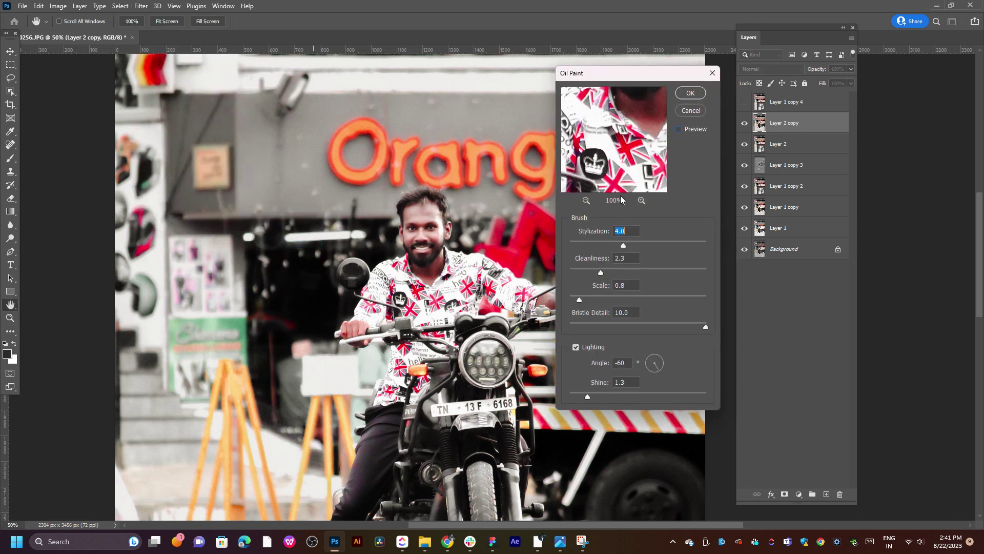
left_click_drag(623, 136, 618, 148)
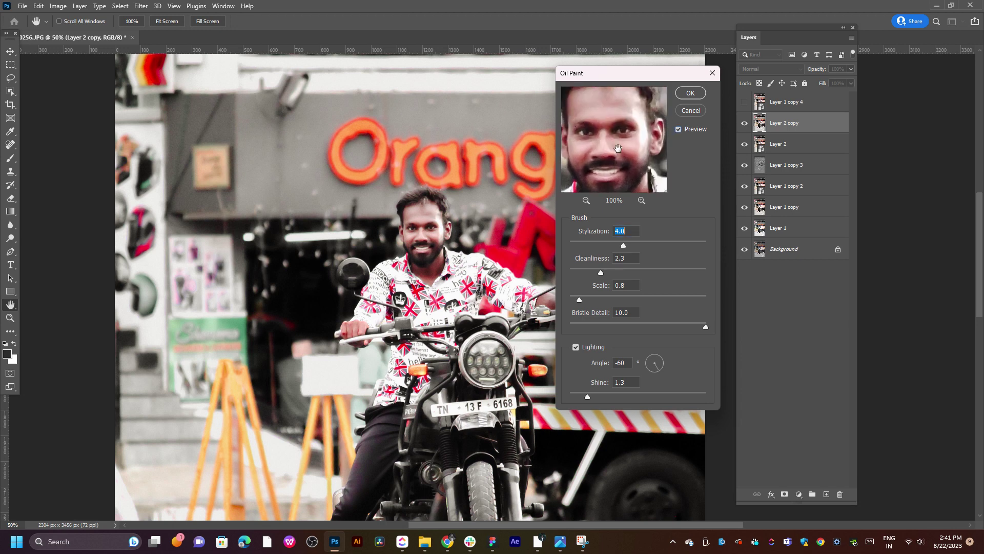
left_click(642, 200)
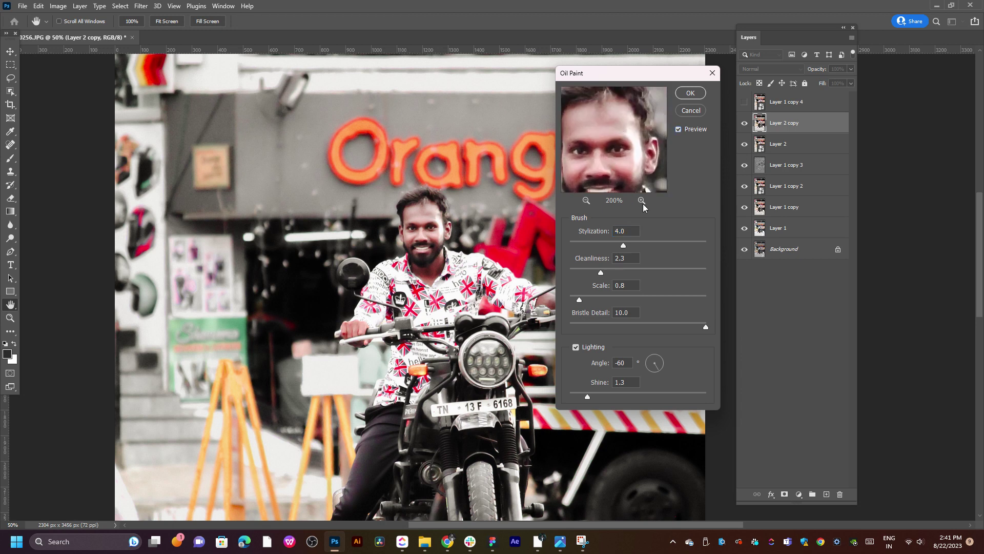
left_click(641, 201)
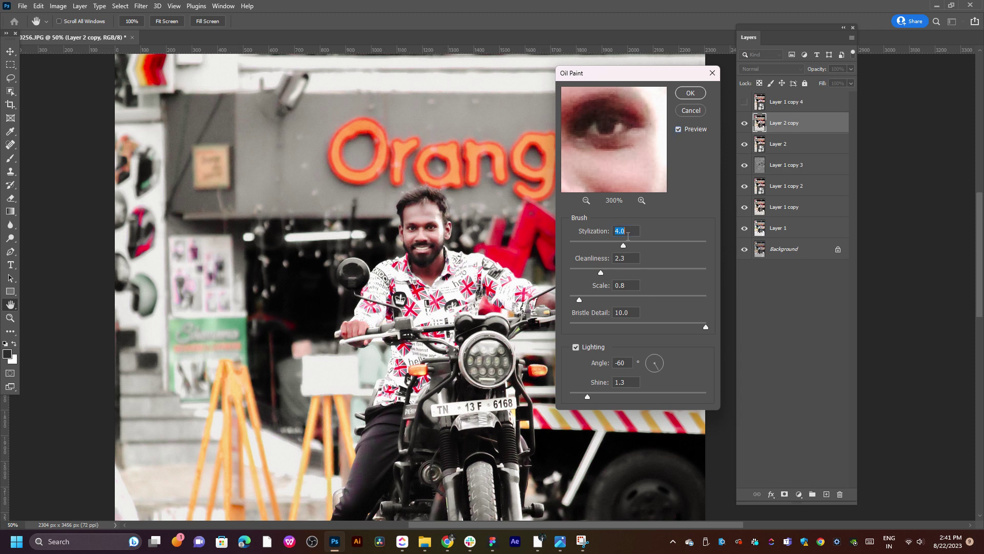
left_click(677, 243)
left_click_drag(586, 393, 582, 393)
left_click_drag(580, 272, 684, 272)
left_click_drag(579, 300, 674, 300)
Step: After Oil Paint fails with an out-of-memory error, open Filter Gallery framing the rider
left_click(691, 93)
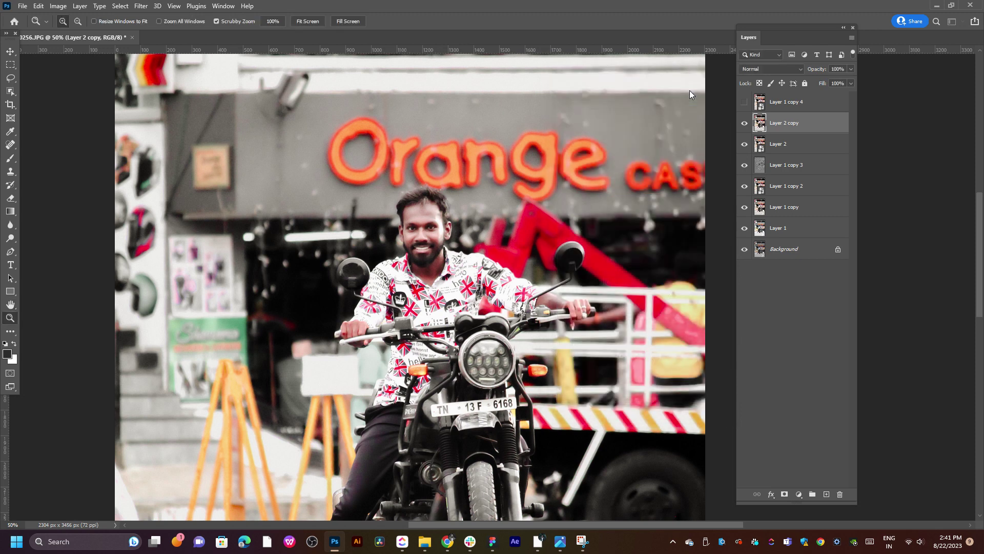
left_click(465, 199)
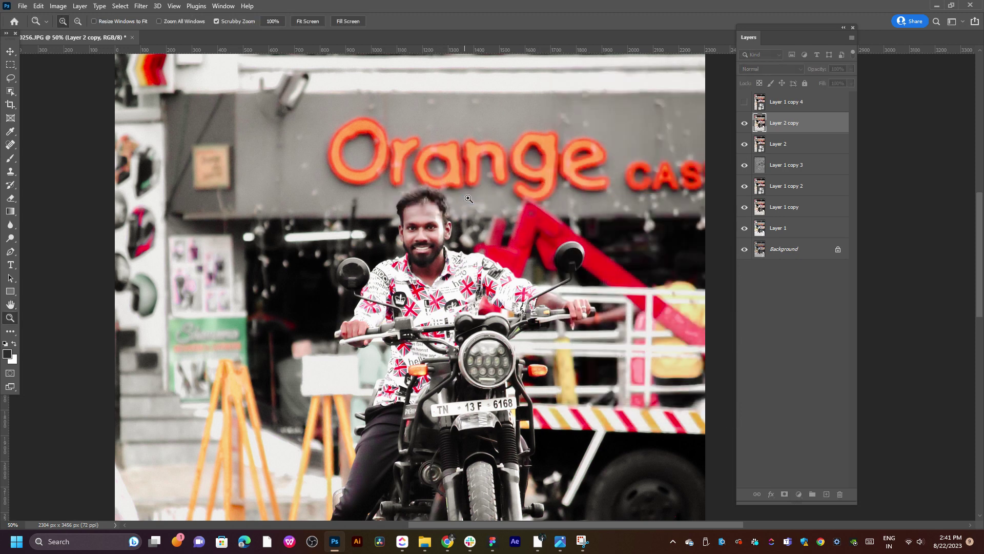
left_click(141, 6)
left_click(183, 64)
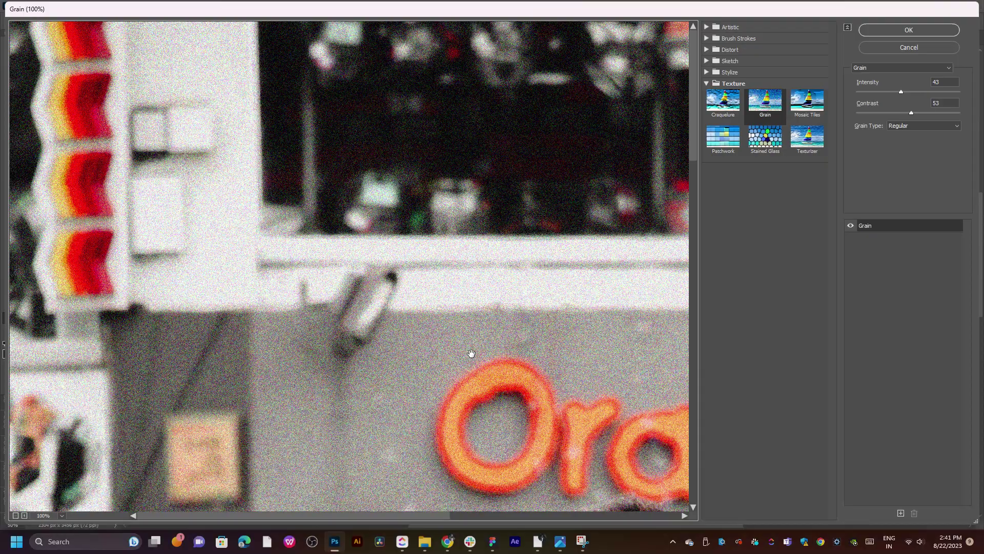
left_click_drag(471, 353, 395, 102)
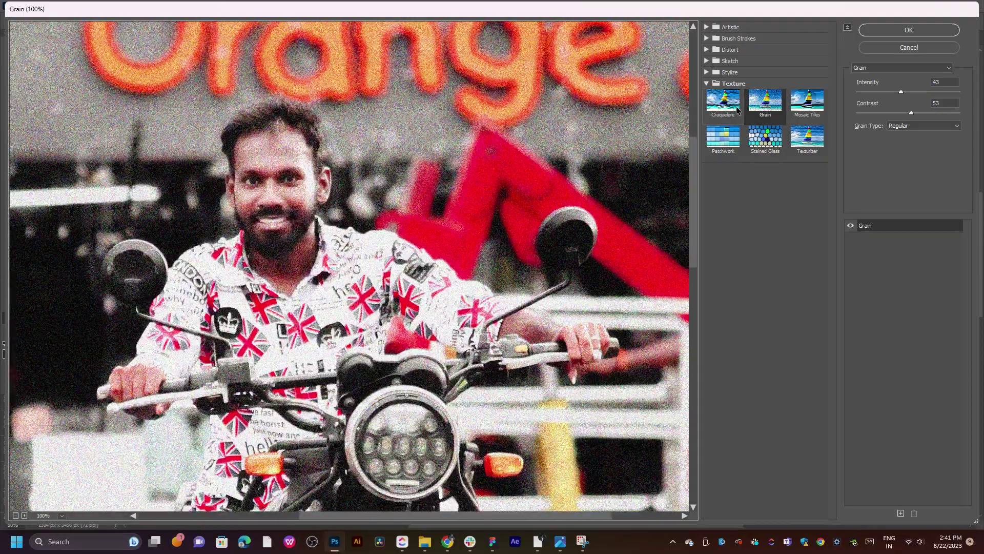
Step: Preview the Craquelure, Mosaic Tiles, Stained Glass, Patchwork and Grain textures
left_click(730, 106)
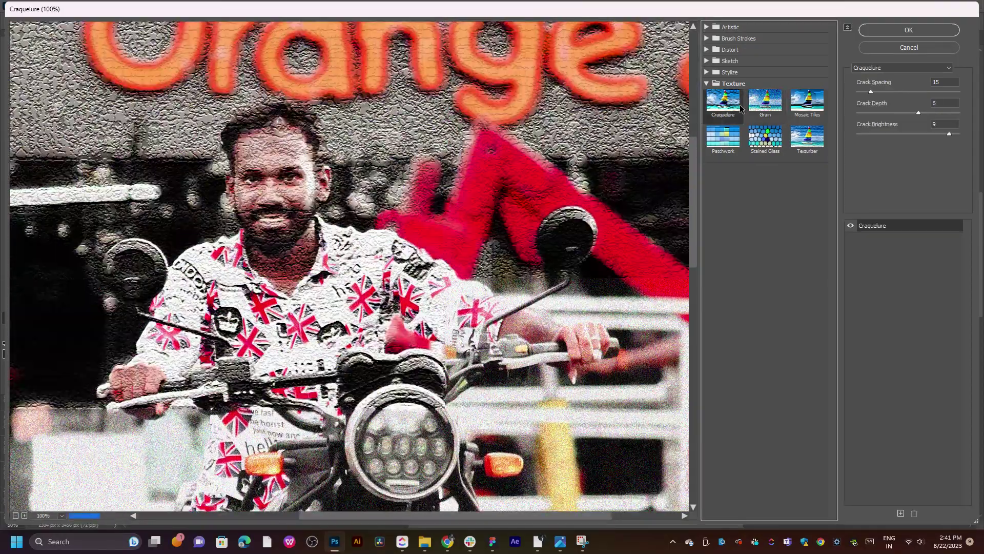
left_click(792, 107)
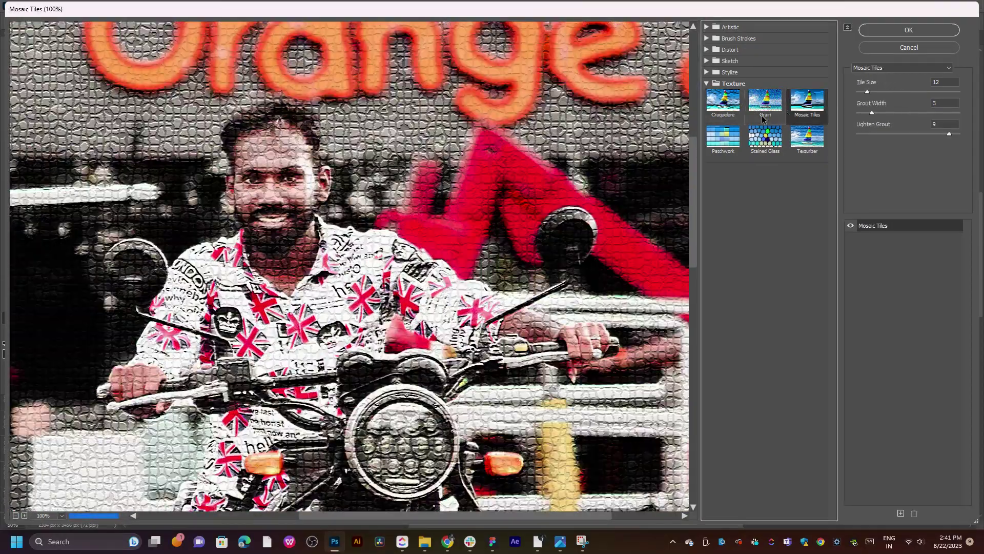
left_click(765, 136)
left_click(723, 136)
left_click(766, 111)
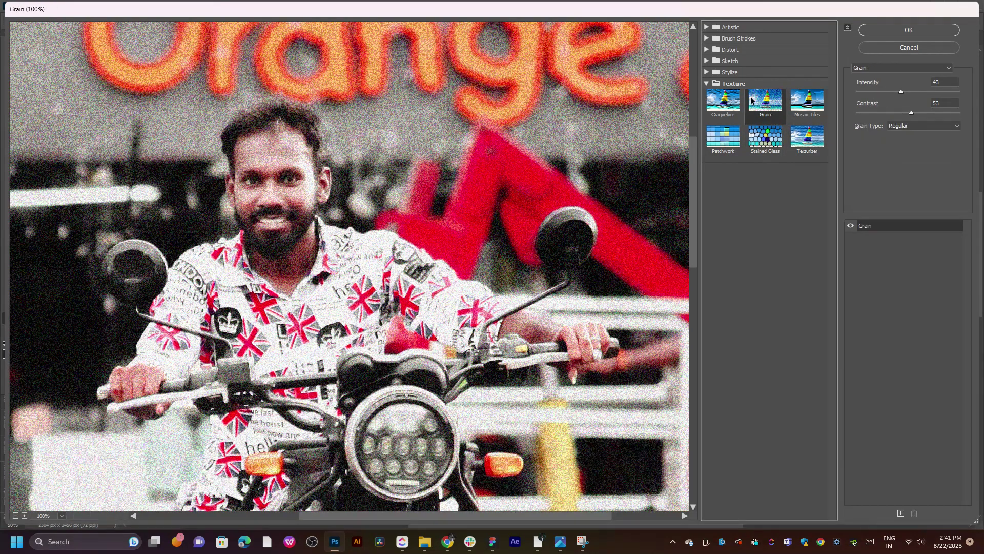
left_click(729, 73)
Step: Preview the Distort filters Diffuse Glow, Glass and Ocean Ripple
left_click(730, 49)
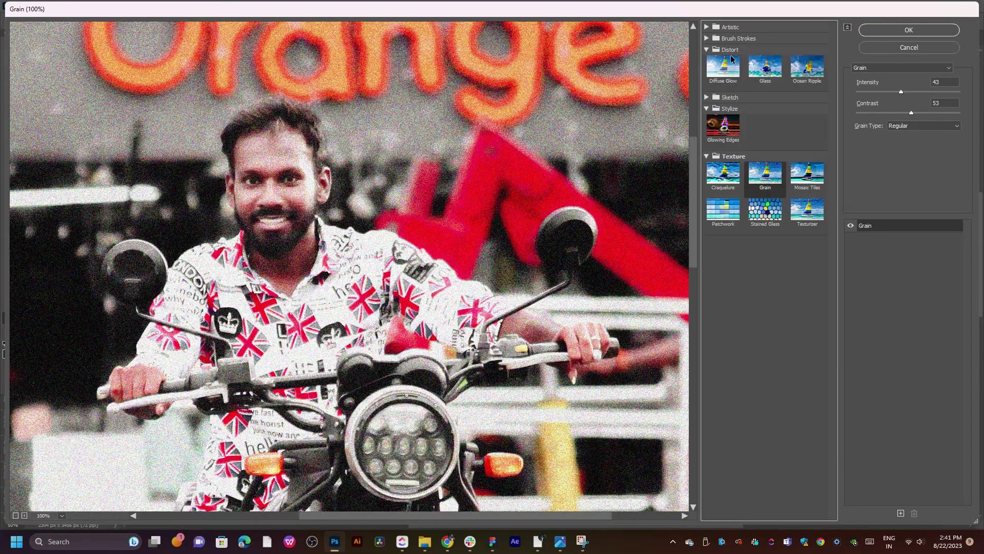
left_click(723, 65)
left_click(753, 71)
left_click(807, 66)
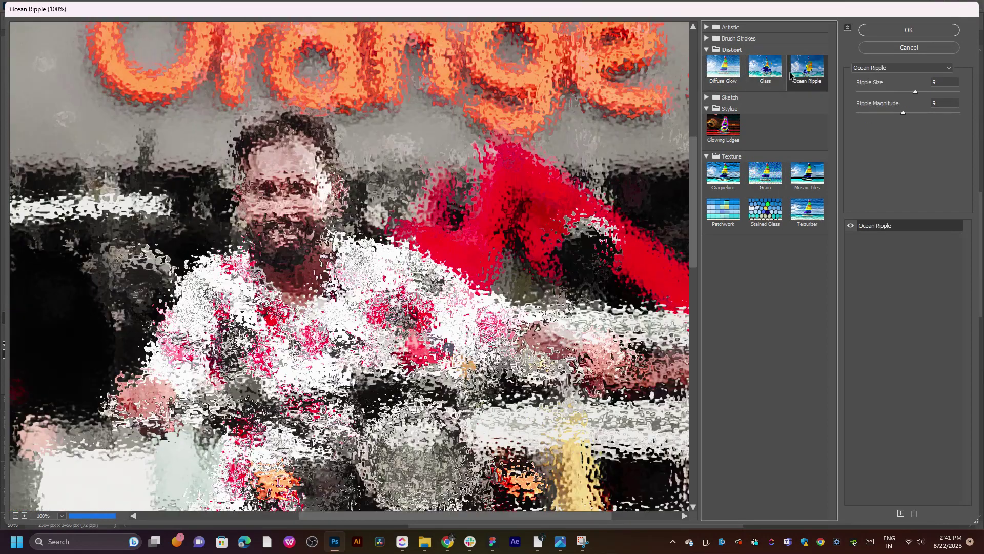
left_click(738, 49)
left_click(751, 50)
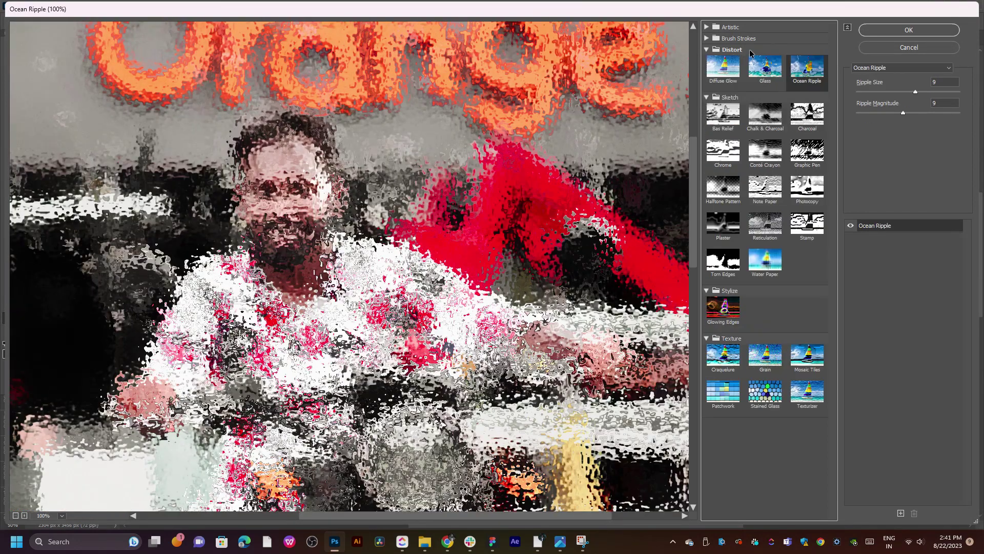
left_click(723, 66)
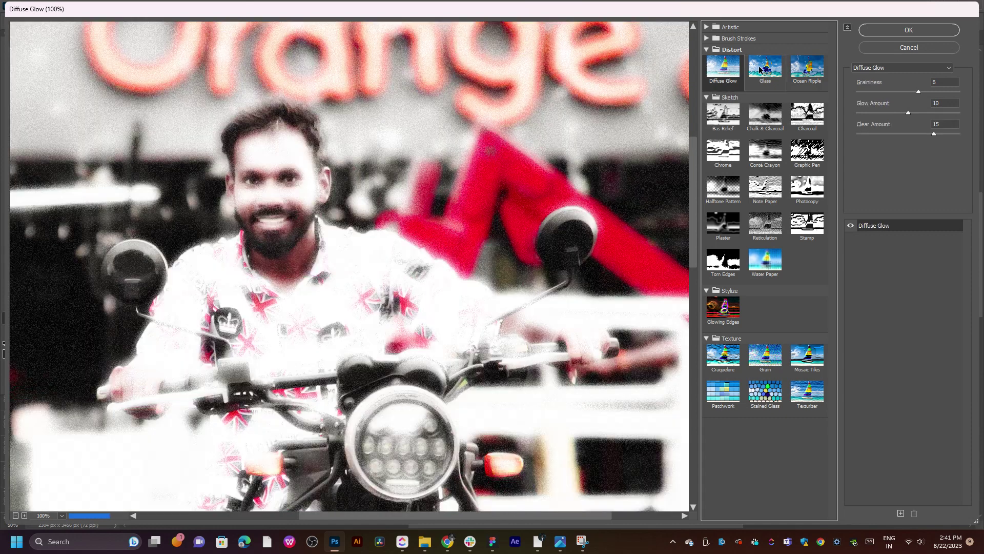
left_click(762, 69)
left_click(807, 66)
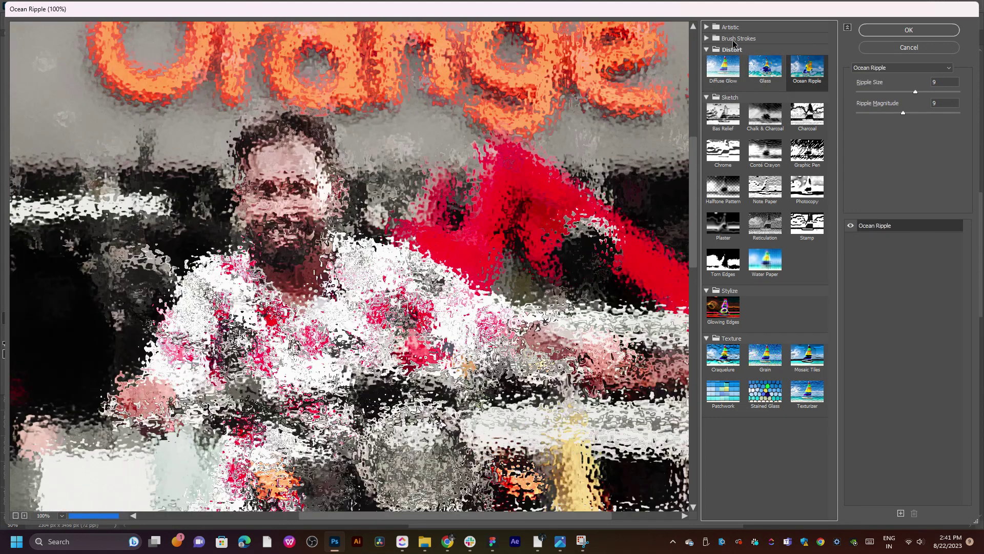
Step: Preview Brush Strokes: Accented Edges, Angled Strokes, Crosshatch, Spatter, Dark Strokes, Ink Outlines, Sprayed Strokes
left_click(737, 38)
left_click(723, 64)
left_click(762, 60)
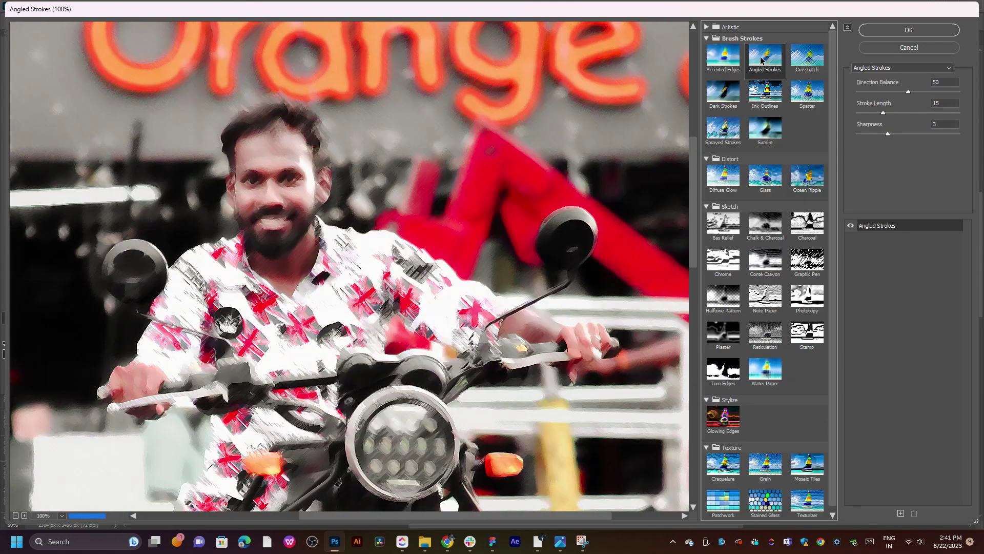
left_click(814, 69)
left_click(808, 92)
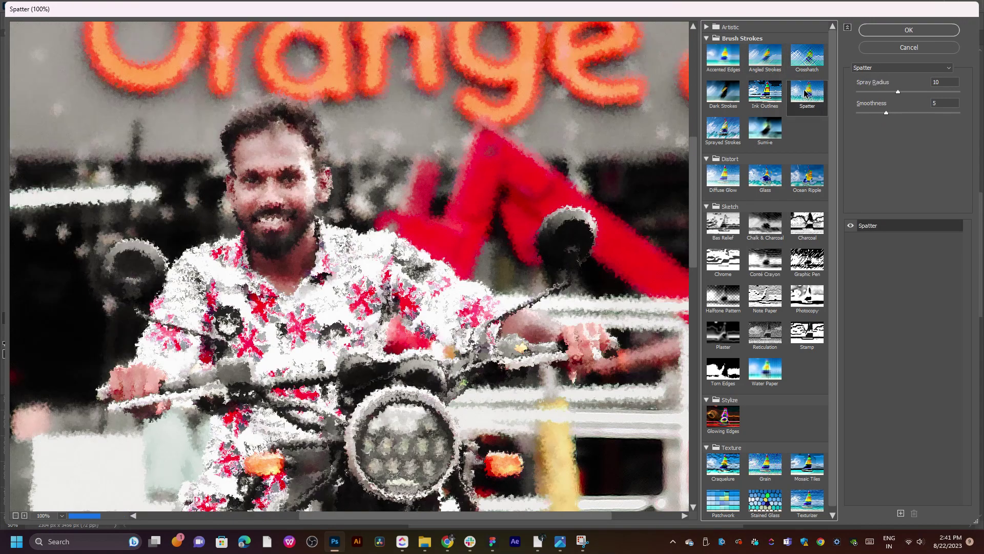
left_click(738, 100)
left_click(774, 96)
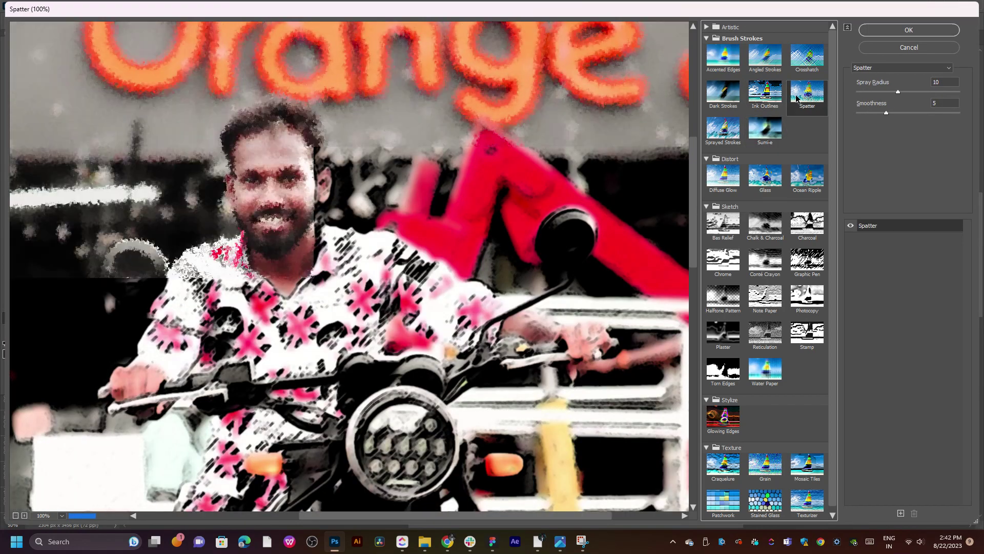
left_click(798, 100)
Step: Preview Sprayed Strokes, Diffuse Glow, Glass, Ocean Ripple and Water Paper
left_click(722, 134)
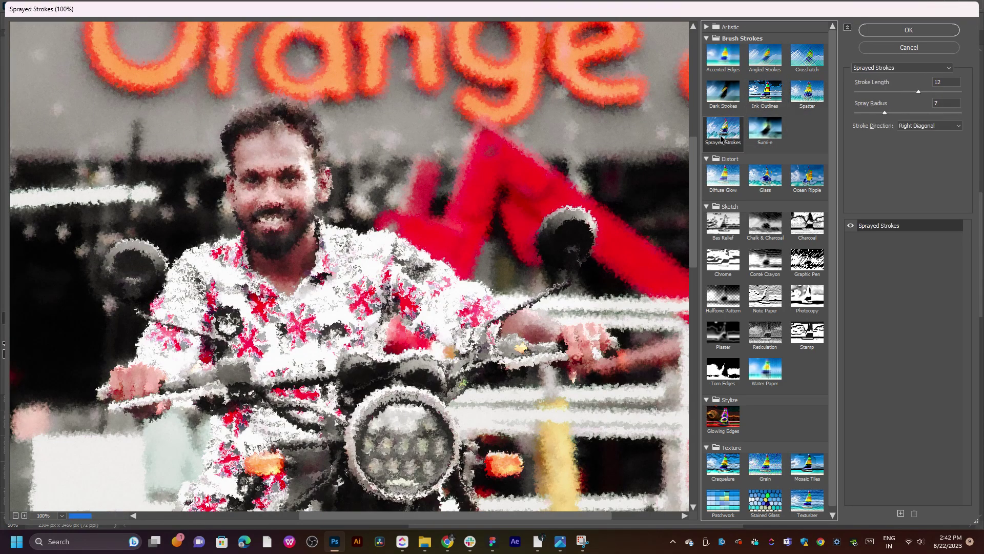
left_click(734, 182)
left_click(764, 177)
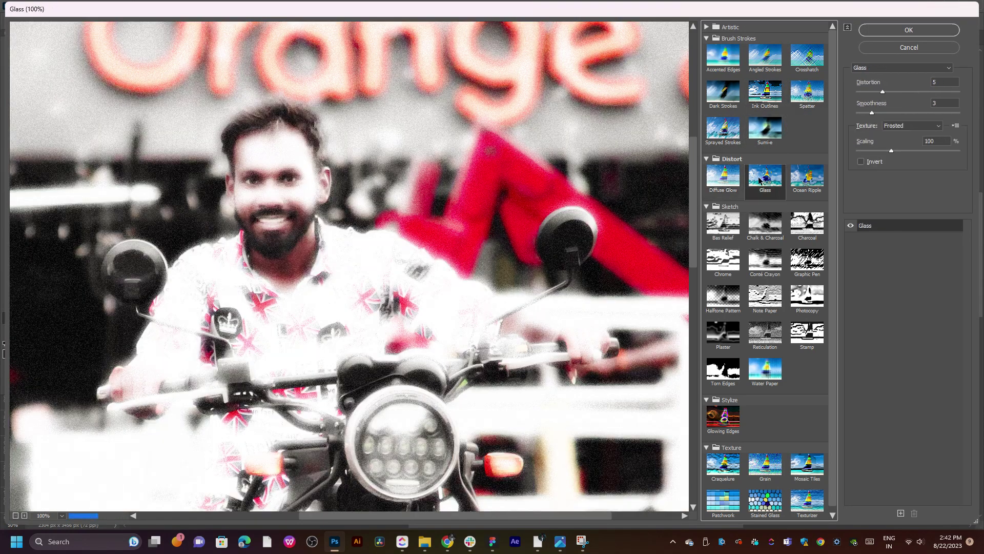
left_click(804, 180)
scroll(761, 354, "down", 1)
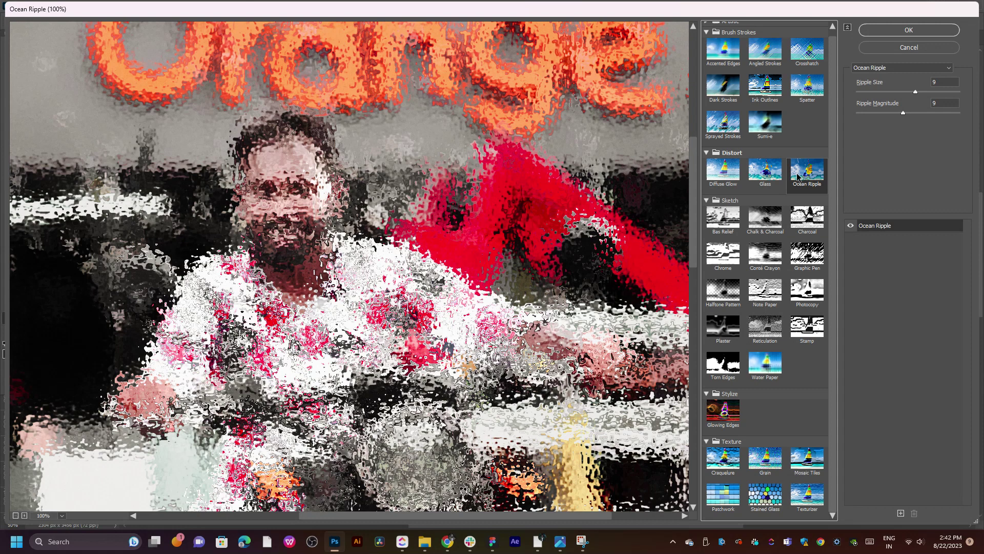
left_click(760, 355)
scroll(764, 287, "up", 1)
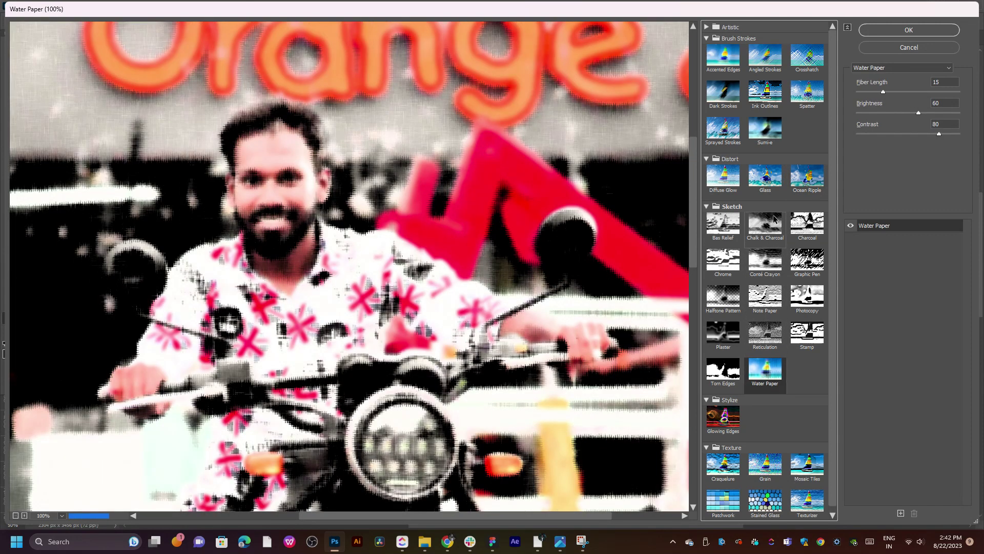
Step: Recheck Sprayed Strokes, Dark Strokes and Accented Edges, then cancel the gallery unapplied
left_click(732, 138)
left_click(730, 97)
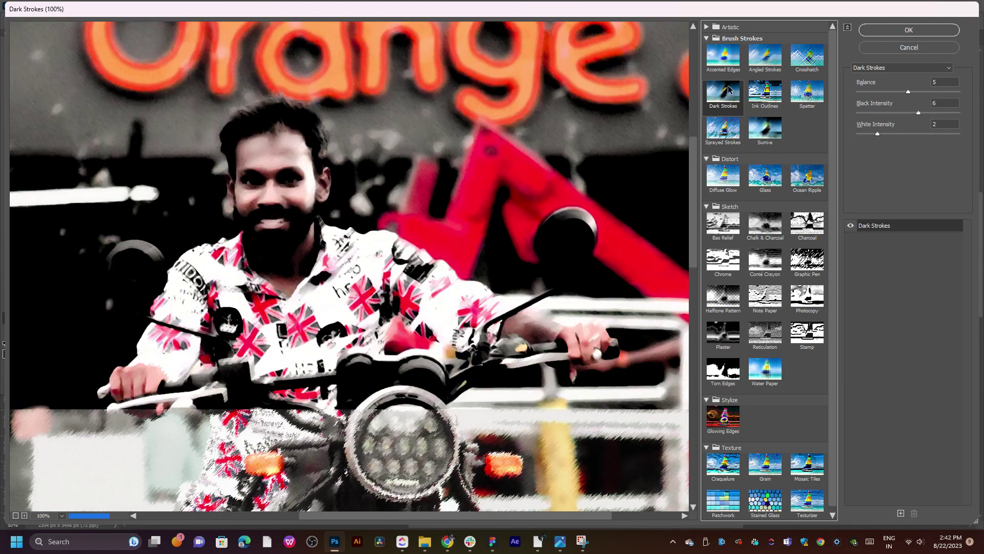
left_click(727, 57)
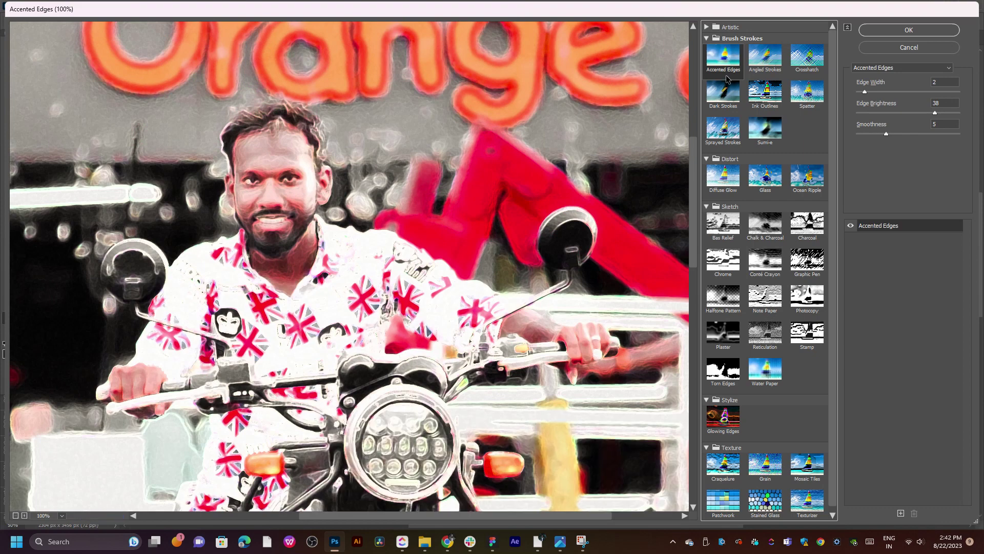
left_click(724, 93)
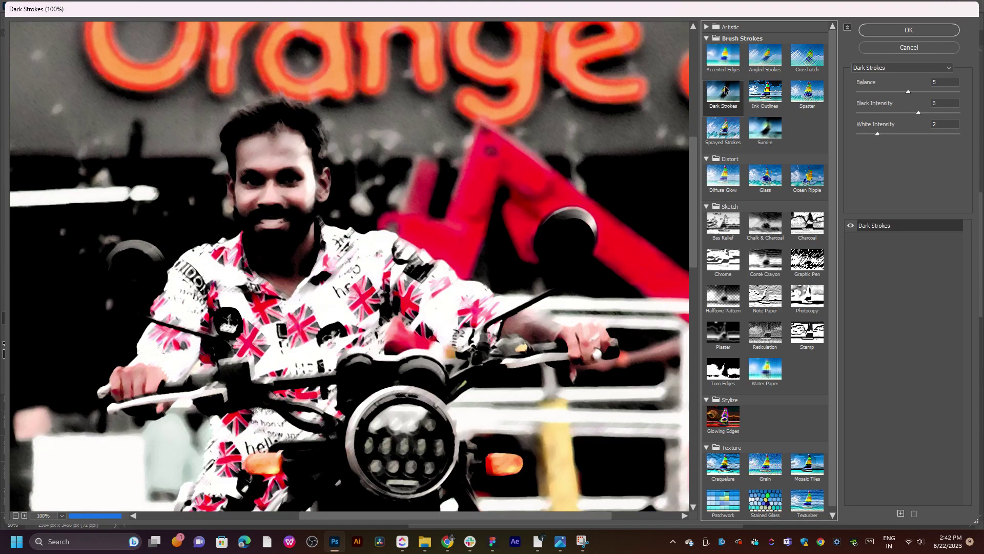
left_click(916, 48)
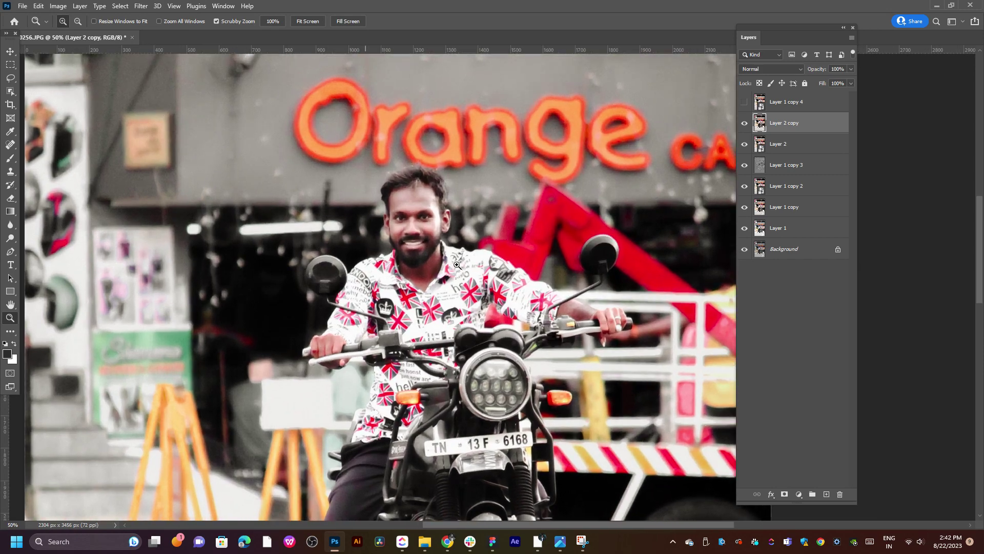
Step: Fit the photo on screen and hide Layer 2 copy, Layer 2 and Layer 1 copy 3
left_click(458, 252)
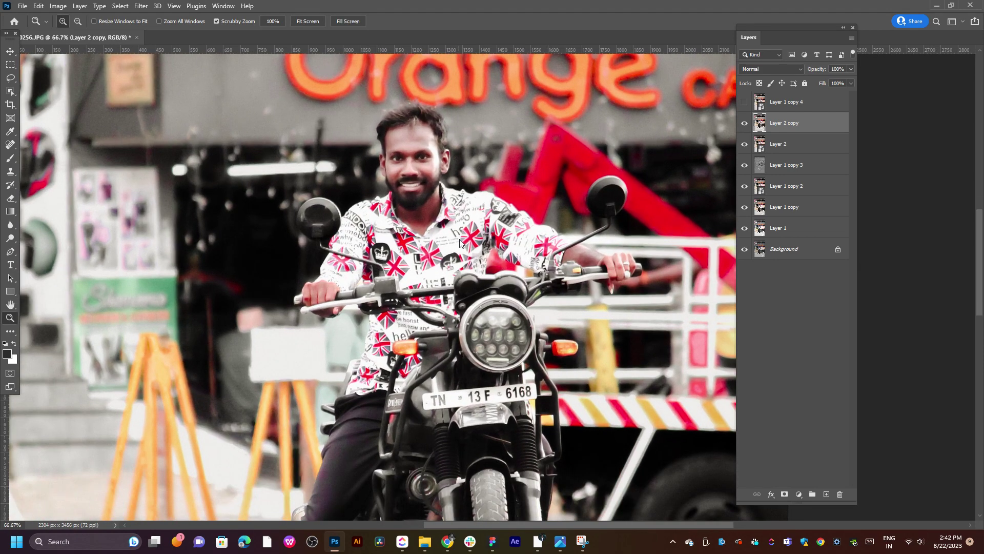
key("ctrl+0")
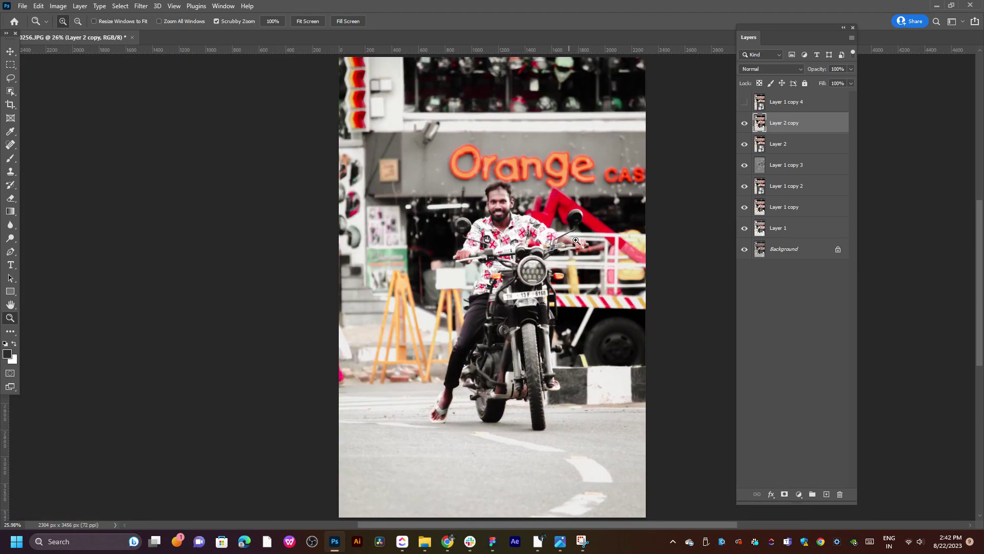
left_click(744, 144)
left_click(745, 123)
left_click(750, 148)
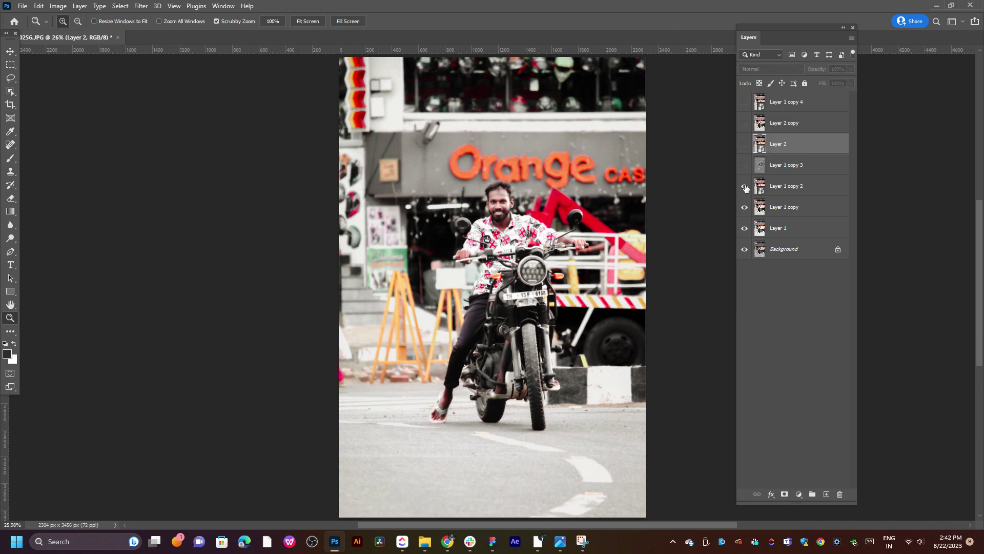
Step: Zoom in on the rider, turn Layer 1 copy 3's sign glow back on, and refit
key("ctrl+plus")
key("ctrl+plus")
key("ctrl+plus")
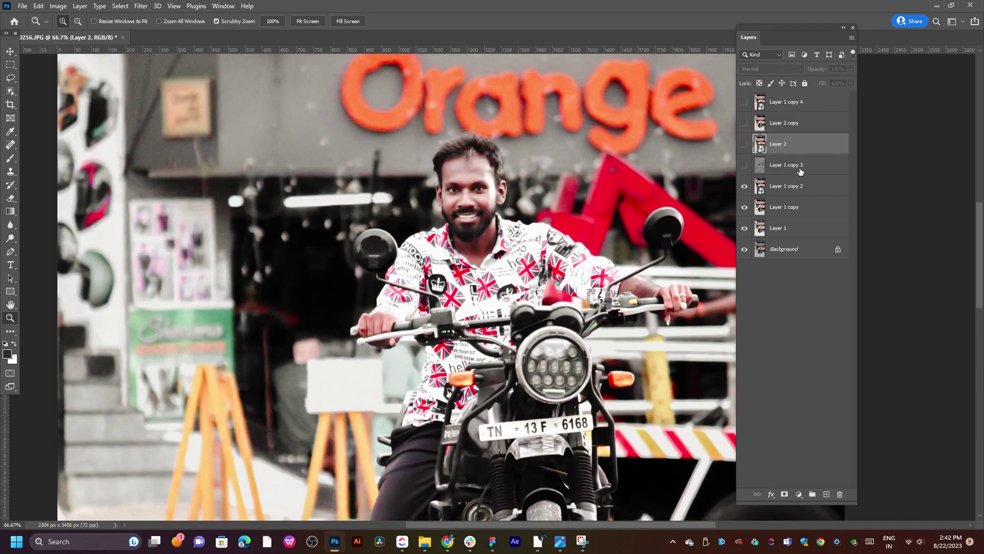
left_click(746, 166)
left_click(745, 166)
left_click(745, 166)
left_click(507, 174)
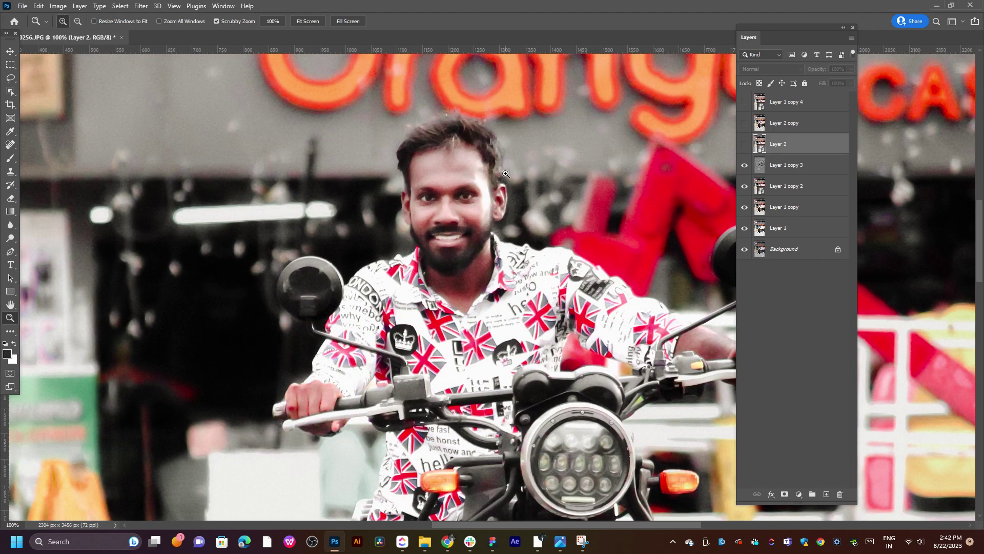
right_click(506, 174)
left_click(532, 184)
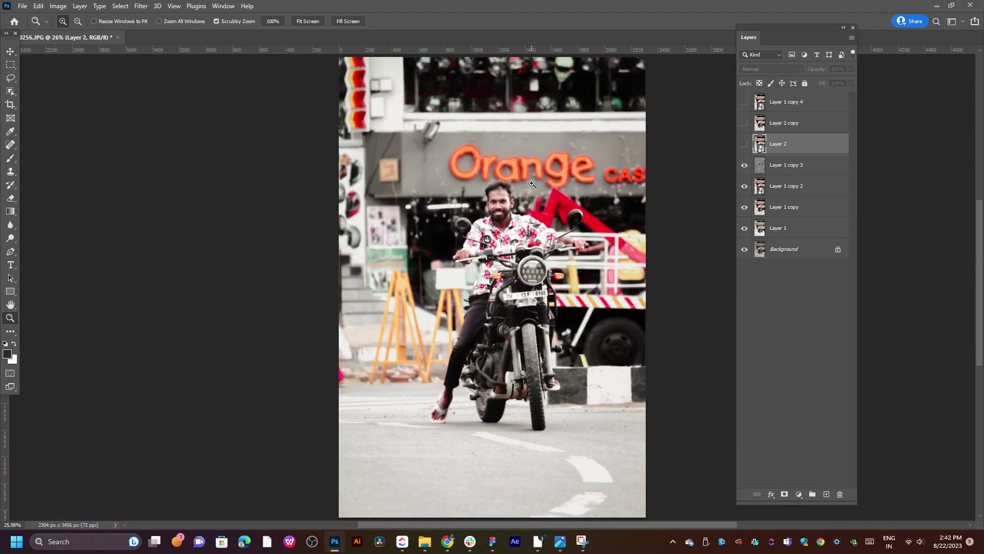
Step: Toggle Layer 1 copy 3 and Layer 2 to compare, leaving Layer 2 hidden
left_click(744, 166)
left_click(744, 169)
left_click(745, 169)
left_click(744, 145)
left_click(744, 147)
Step: Zoom in on the motorcycle headlight, then fit the photo back on screen
left_click_drag(528, 283, 528, 283)
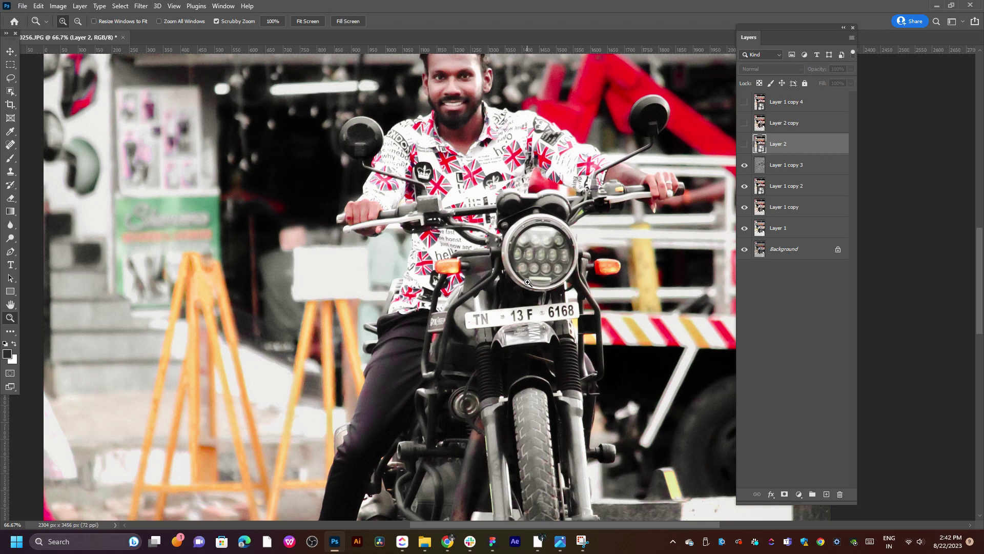
right_click(528, 282)
left_click(554, 287)
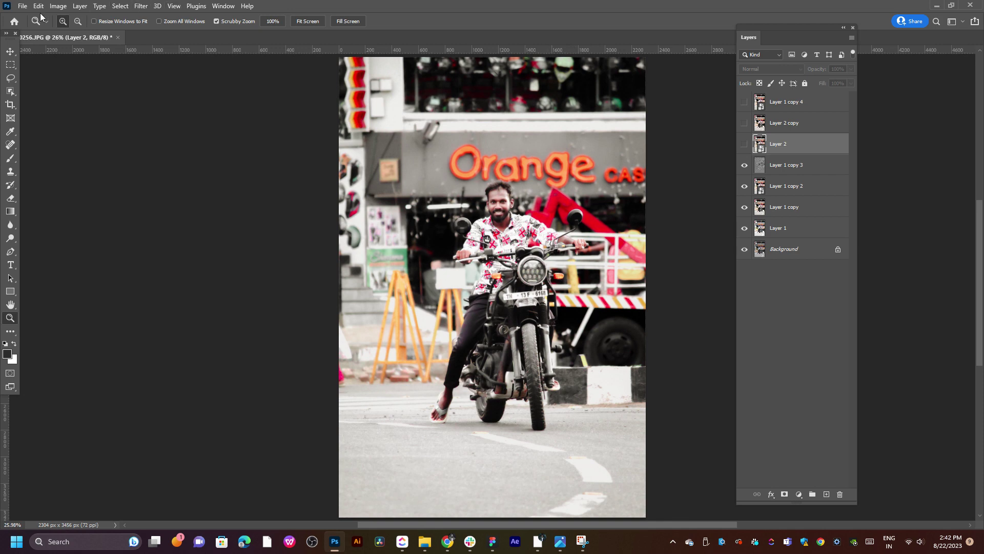
Step: Export the photo as a 100% quality JPG into the edit folder
left_click(24, 6)
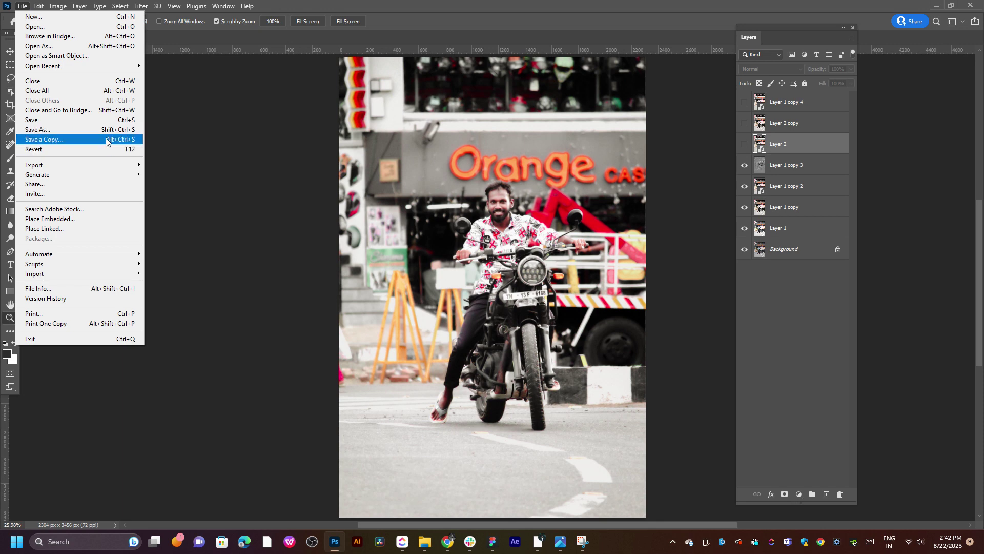
mouse_move(46, 174)
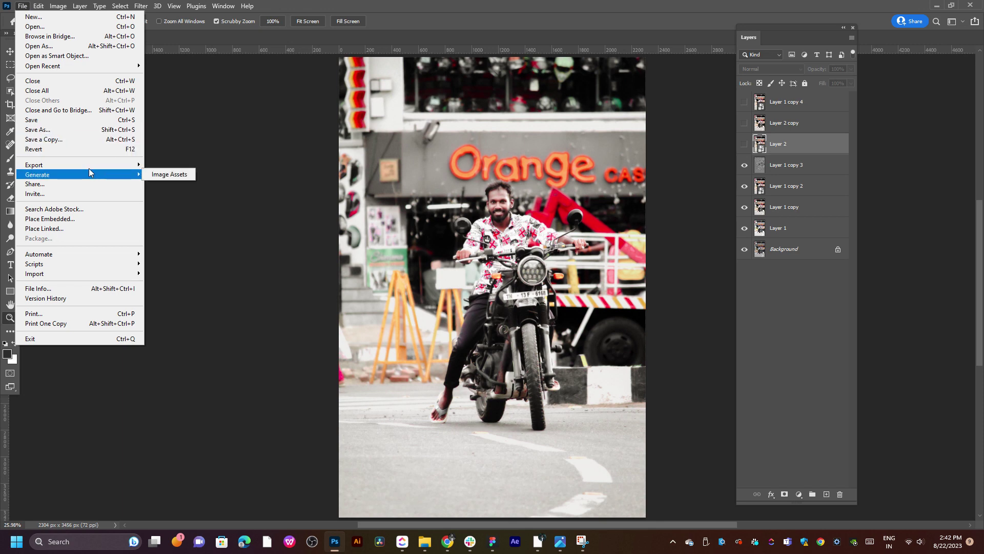
left_click(169, 174)
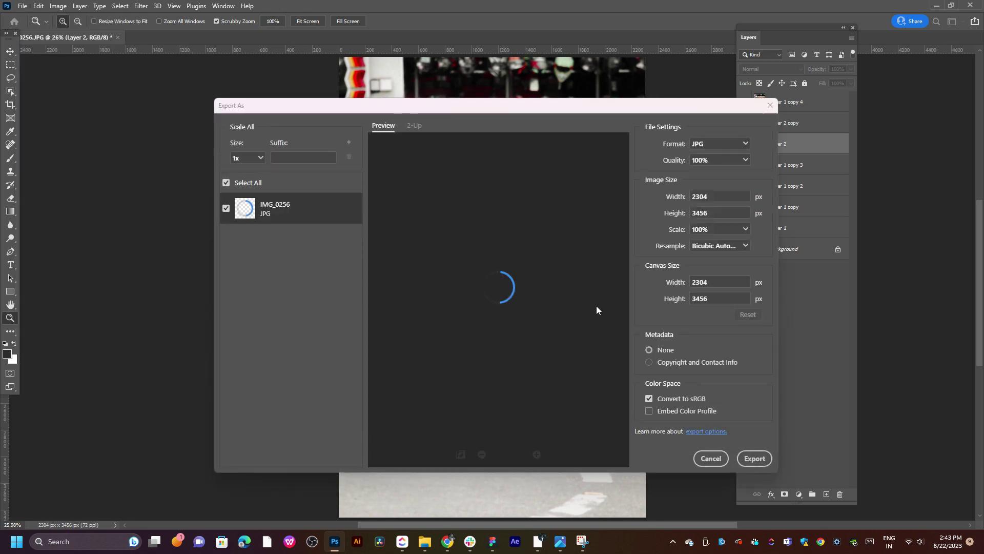
left_click(753, 458)
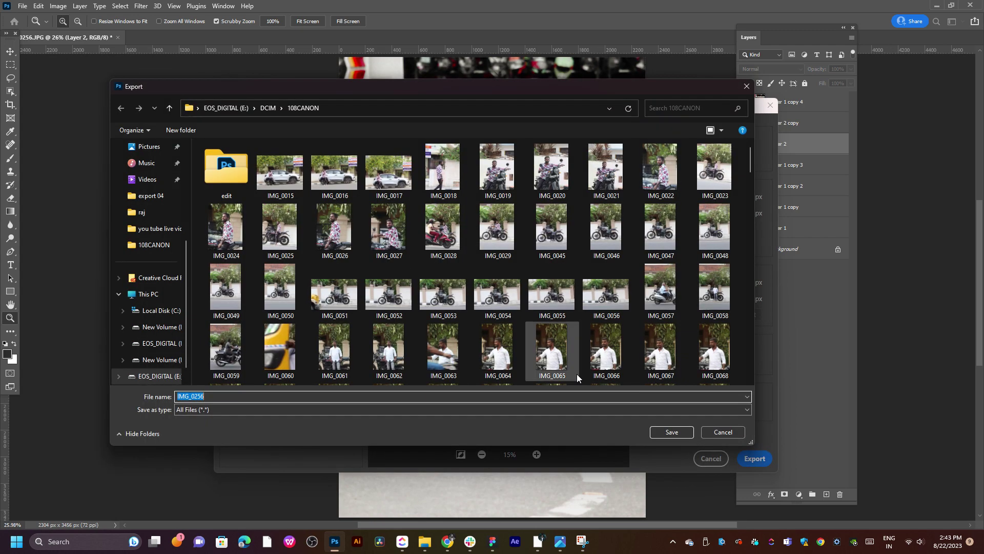
double_click(228, 172)
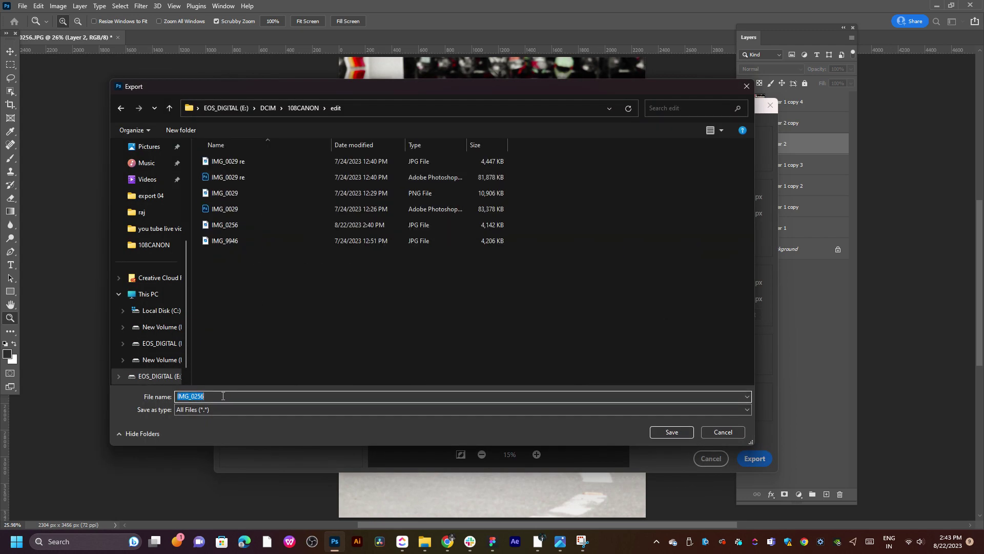
Step: Save the export as 'IMG_0256 2' and close the photo without saving changes
key("End")
type("2")
key("Return")
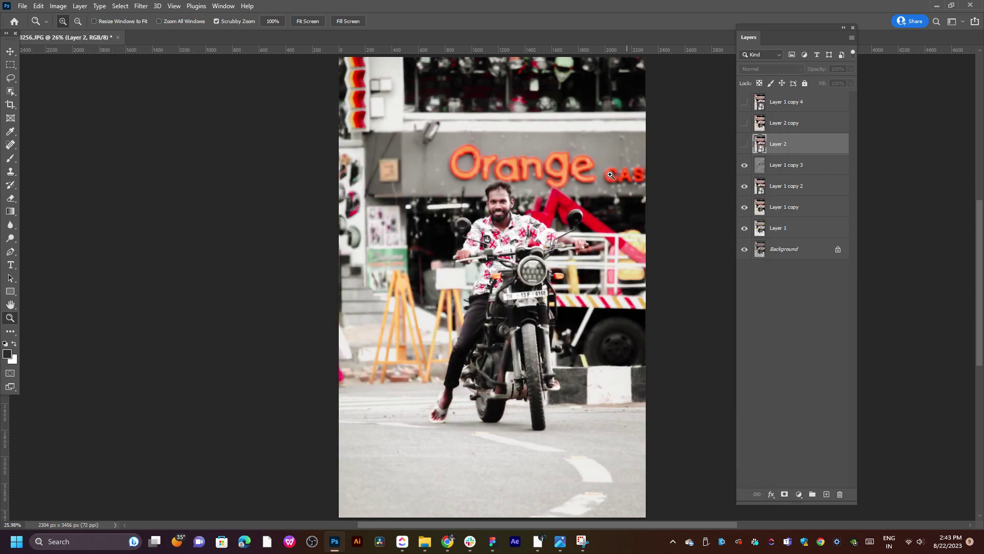
left_click(117, 37)
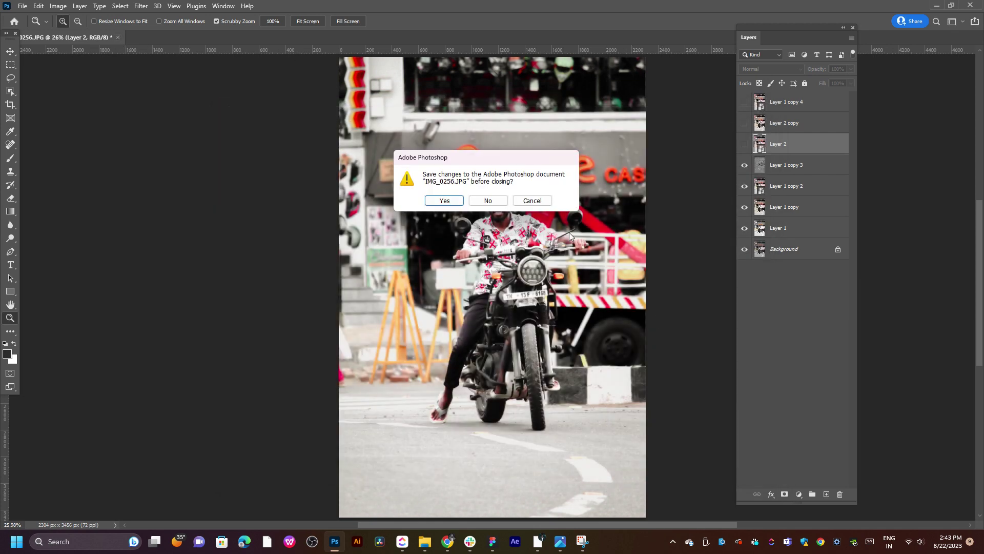
left_click(488, 200)
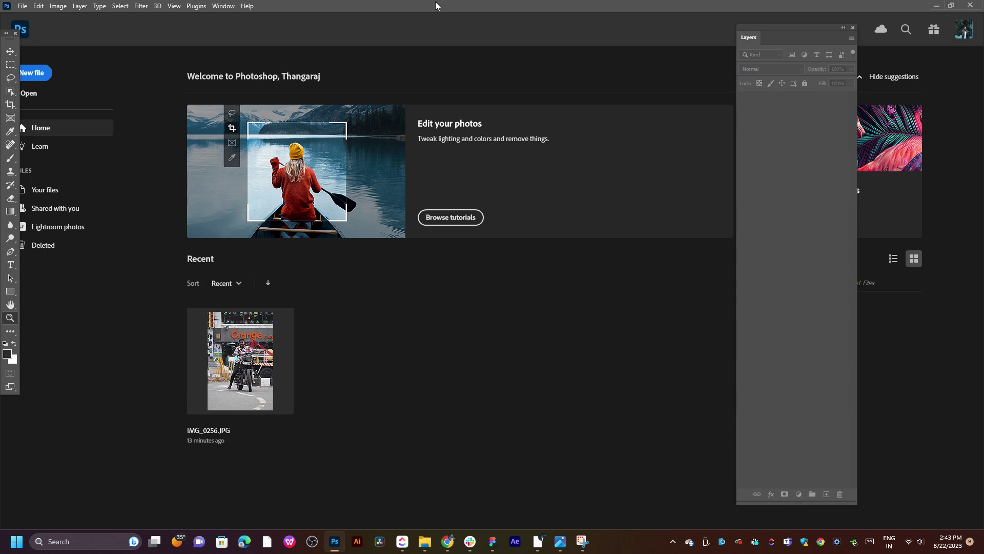